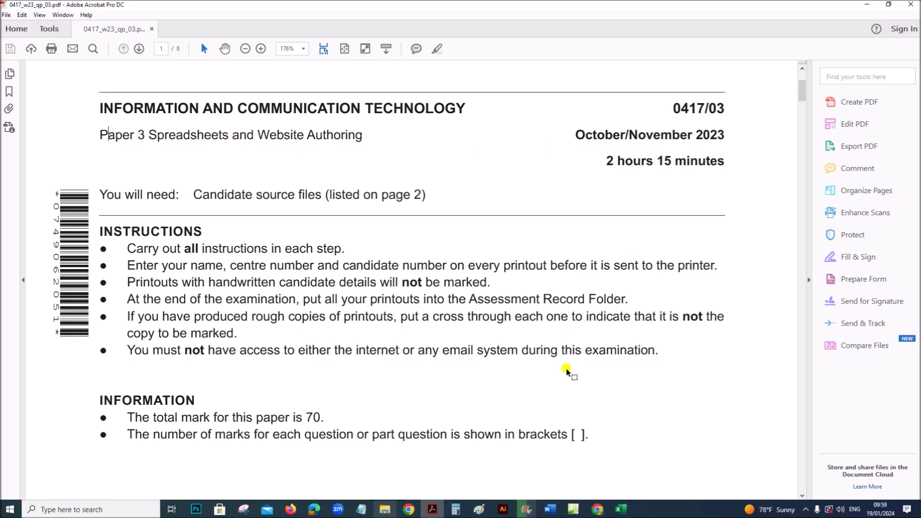
Read the exam paper's Task 4 – Spreadsheet instructions, including the currency format and the requirements of question 9
scroll(566, 369, down, 15)
scroll(574, 372, down, 11)
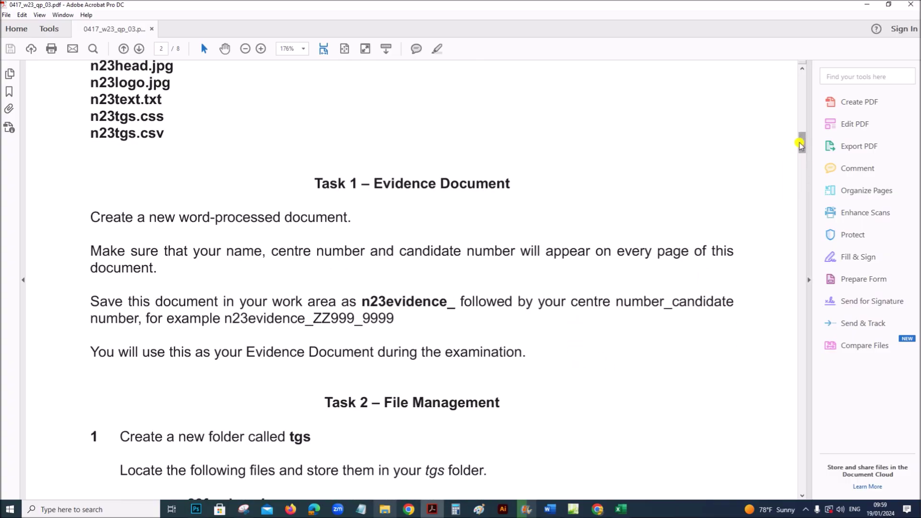
drag(800, 140, 812, 304)
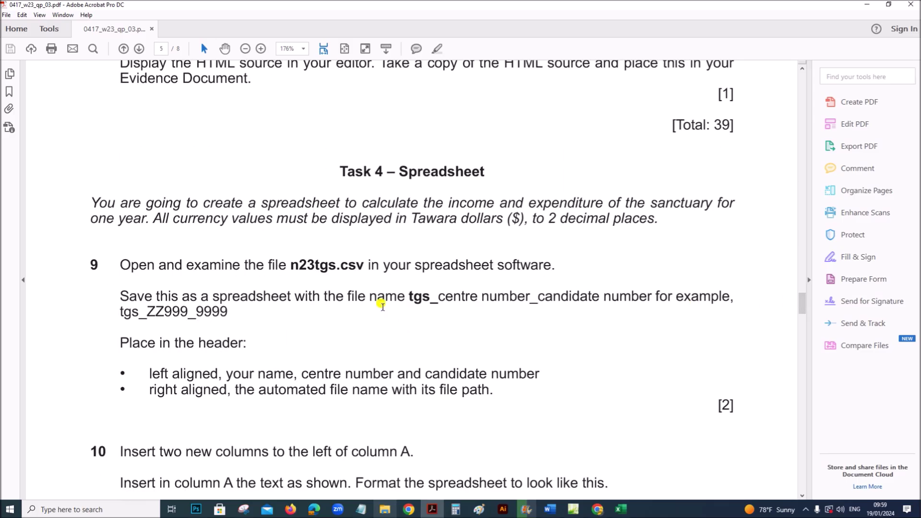
scroll(382, 305, down, 2)
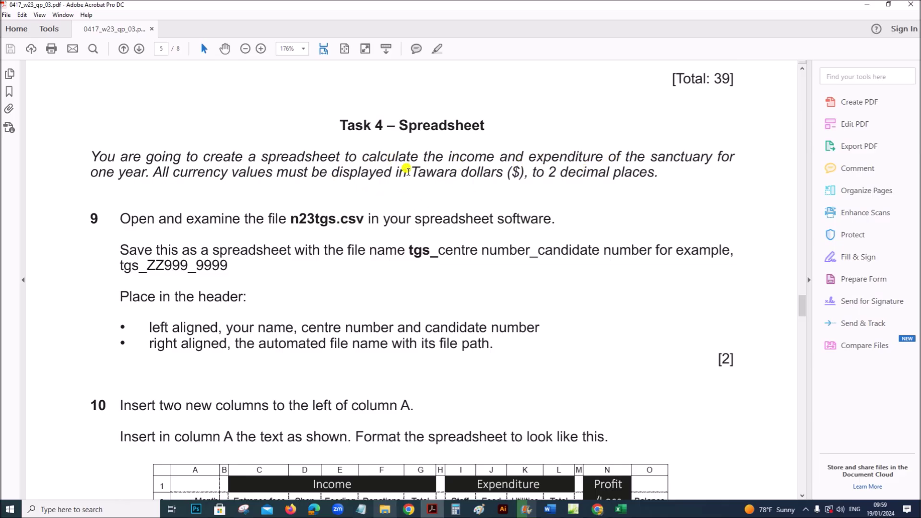
drag(406, 172, 609, 173)
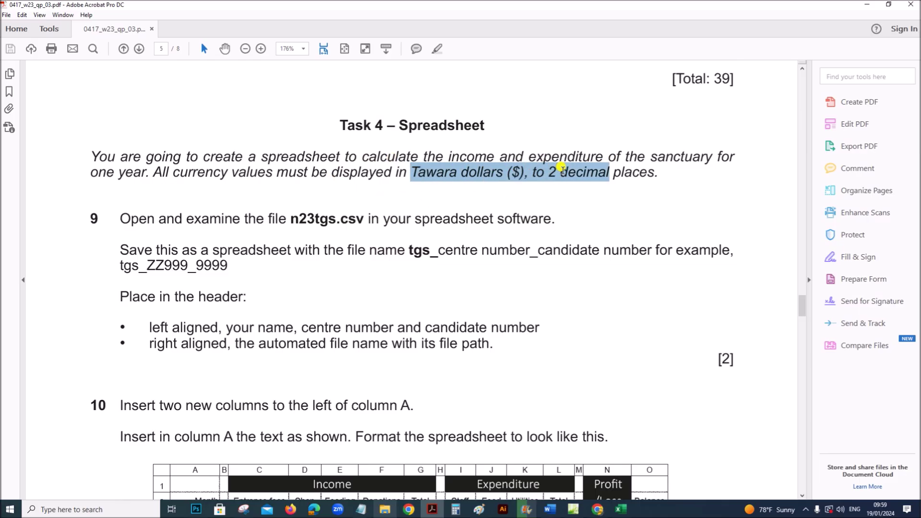
click(627, 207)
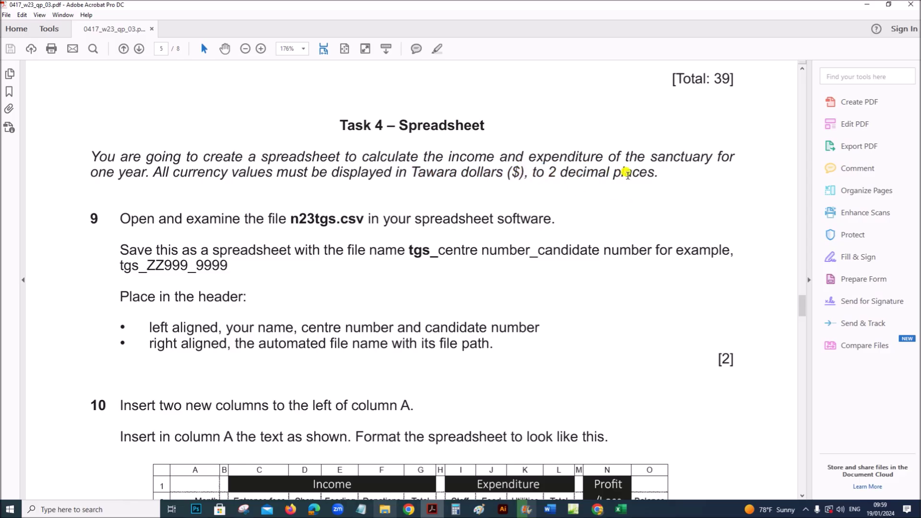
scroll(505, 394, down, 3)
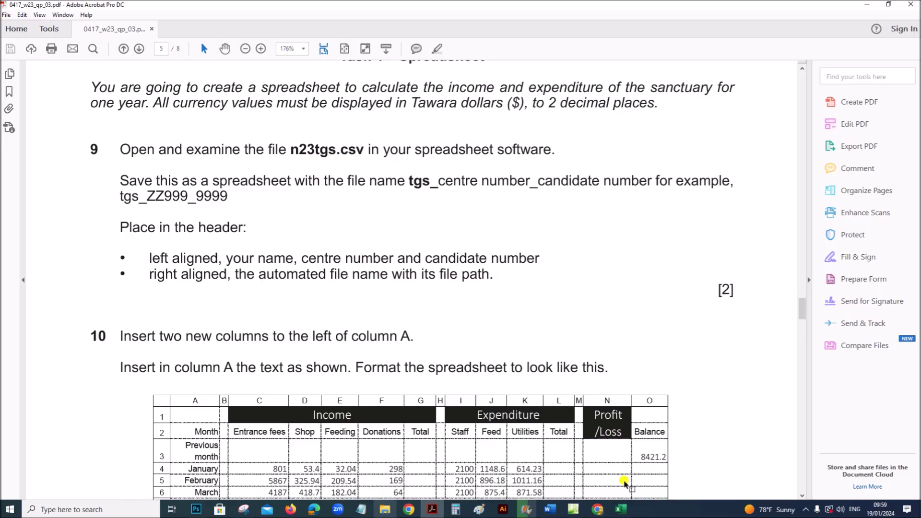
Switch to Excel and auto-fit the width of all columns in the n23tgs sheet
click(622, 509)
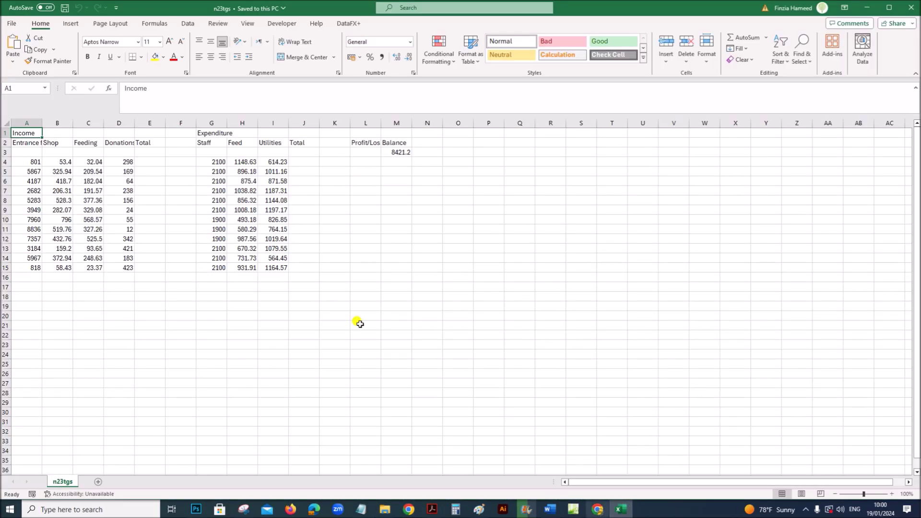
click(6, 124)
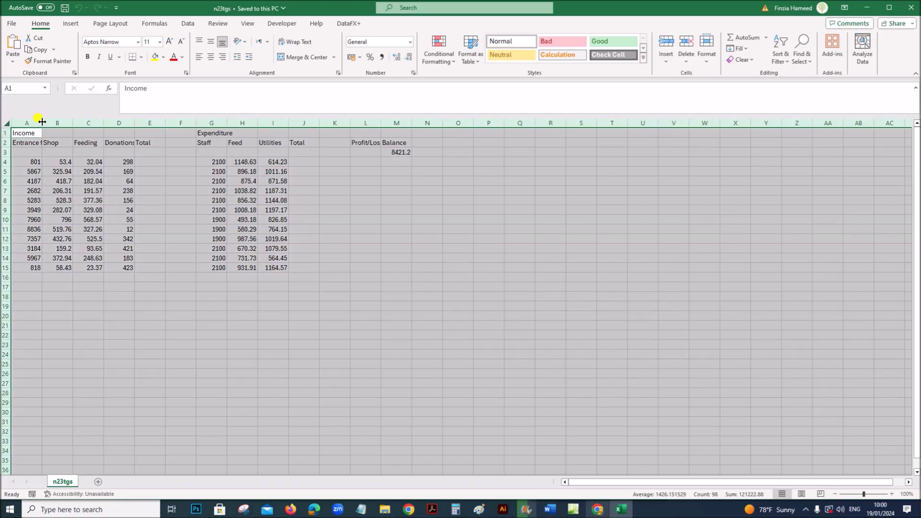
double_click(42, 122)
click(420, 300)
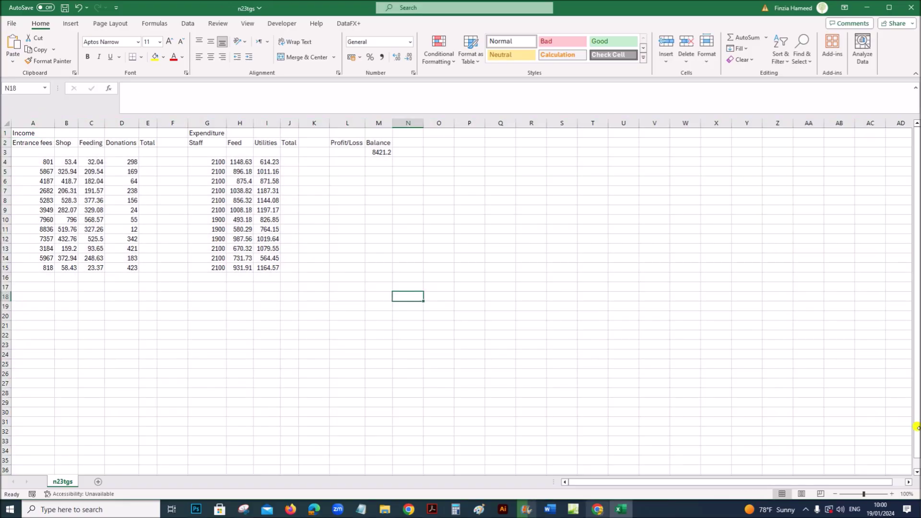
click(891, 494)
click(892, 494)
click(892, 494)
click(890, 494)
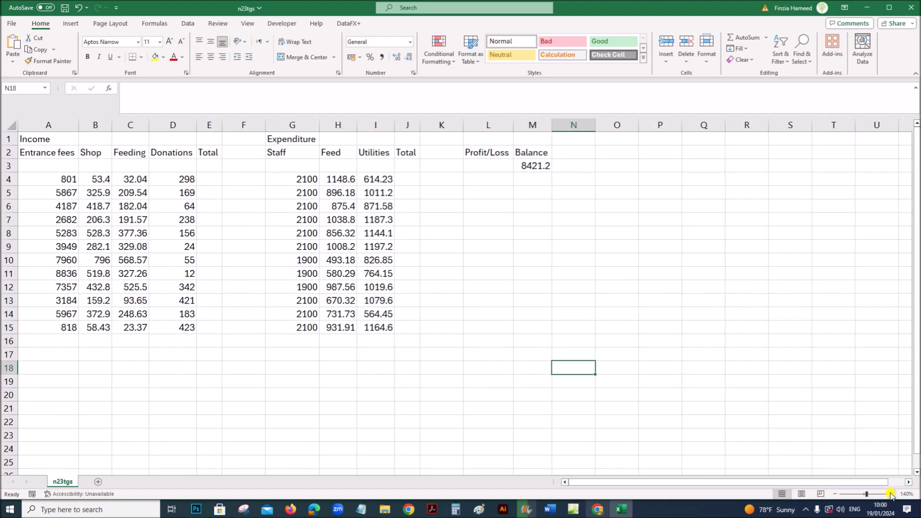
click(891, 494)
Start saving a copy of the n23tgs file in the Nov 2023 P3 folder, entering the file name tgs_ZZ123_1234
click(431, 509)
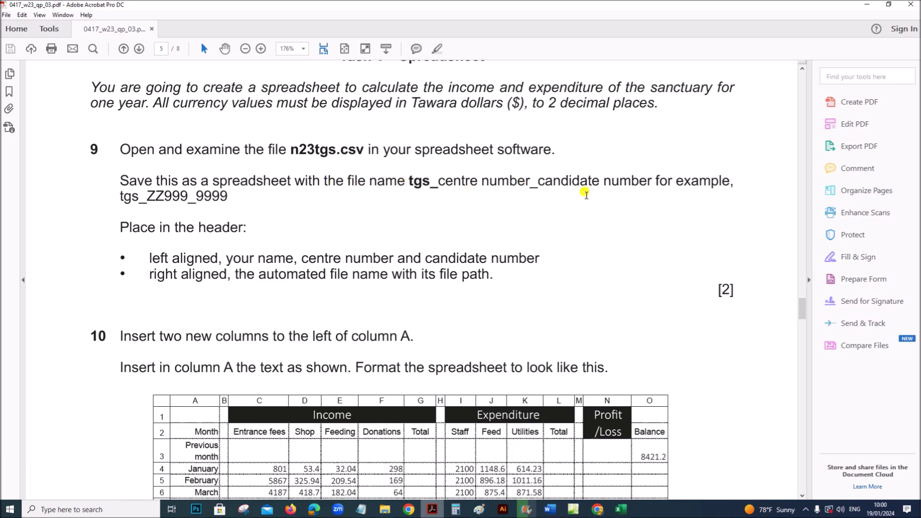
click(619, 508)
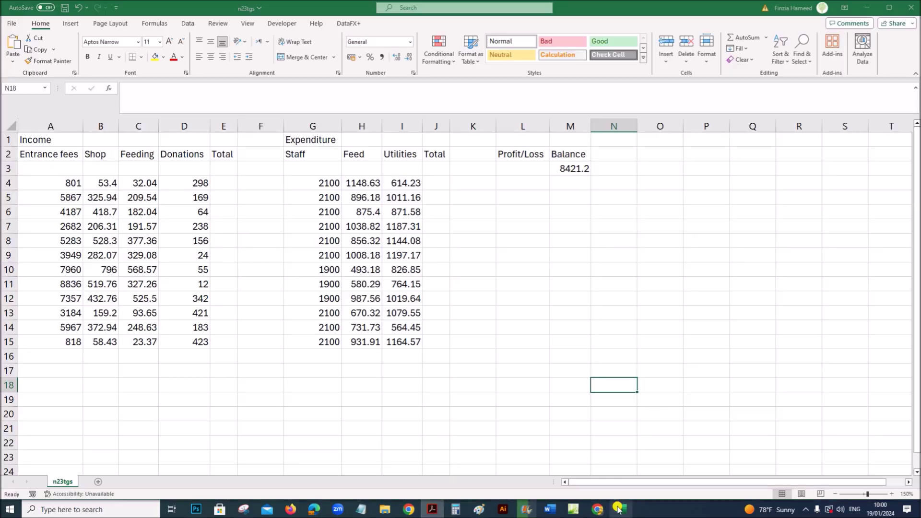
click(11, 26)
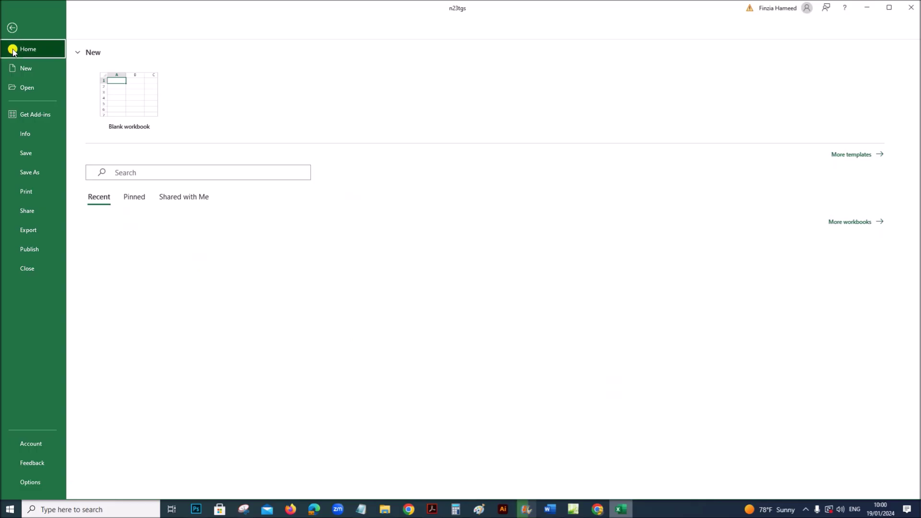
click(32, 173)
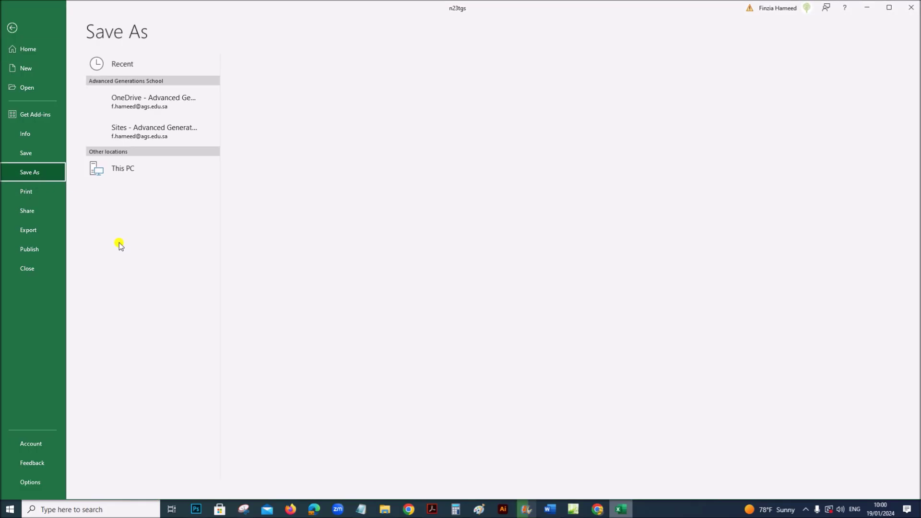
click(123, 216)
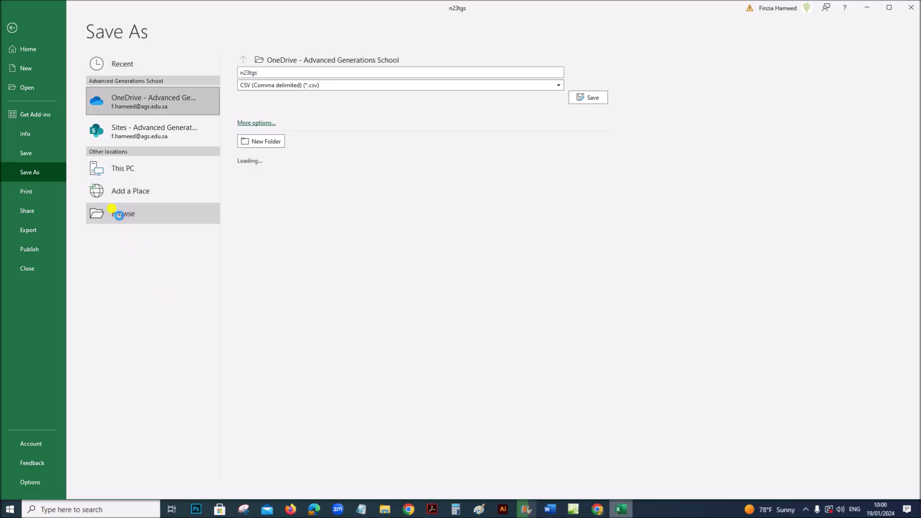
click(49, 158)
click(139, 364)
double_click(139, 365)
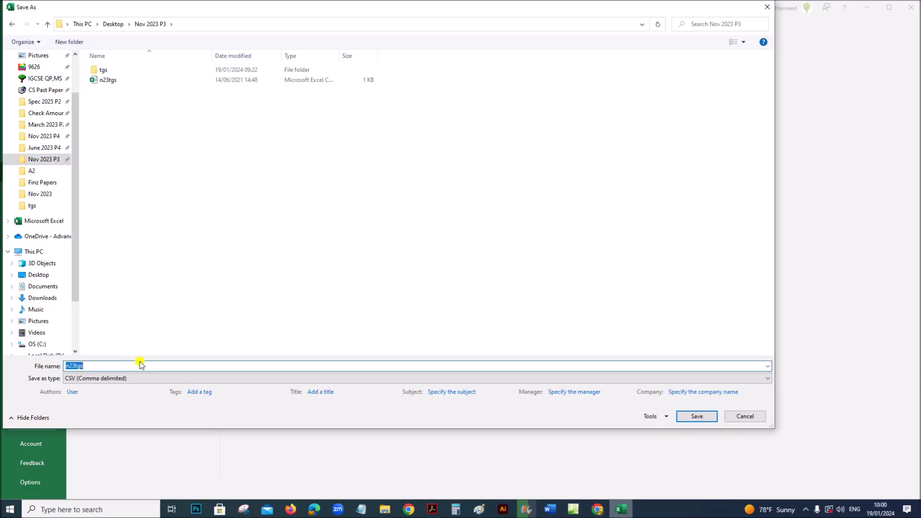
text(tg)
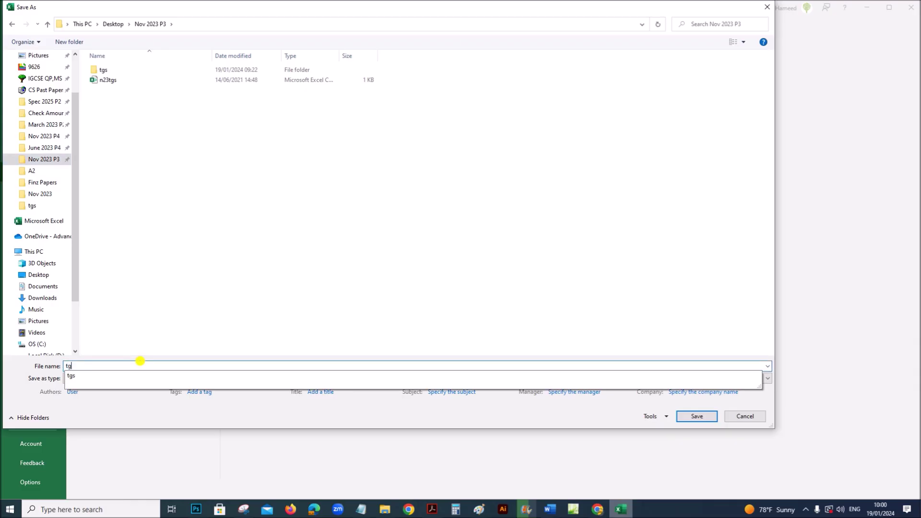
text(s_ZZ123_1234)
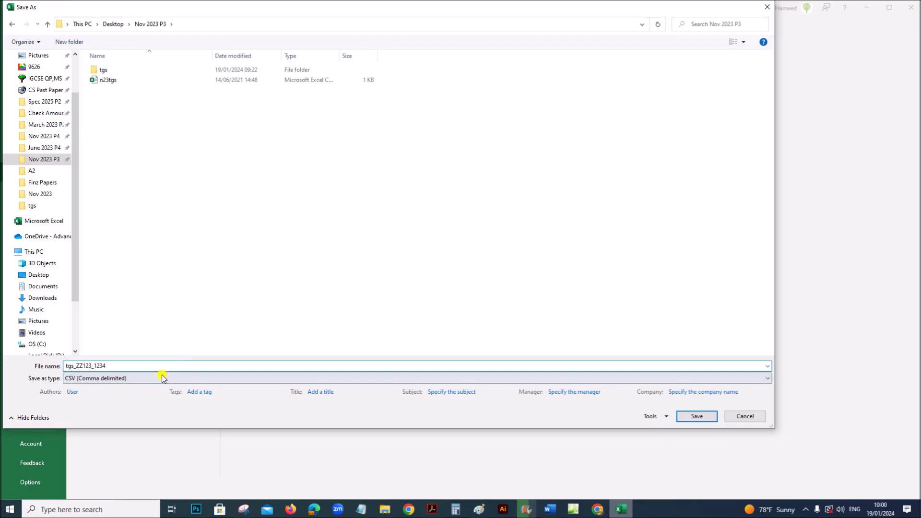
Set the file type to Excel Workbook and save the file
click(160, 377)
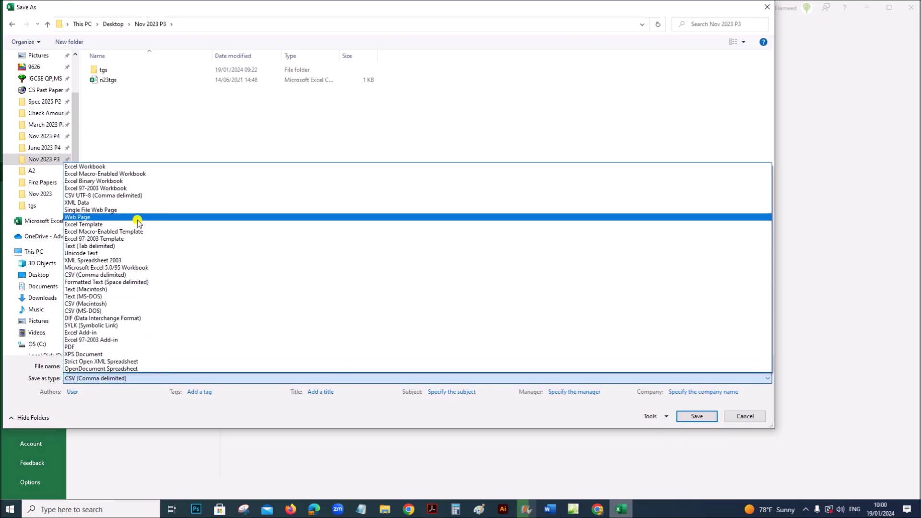
click(135, 167)
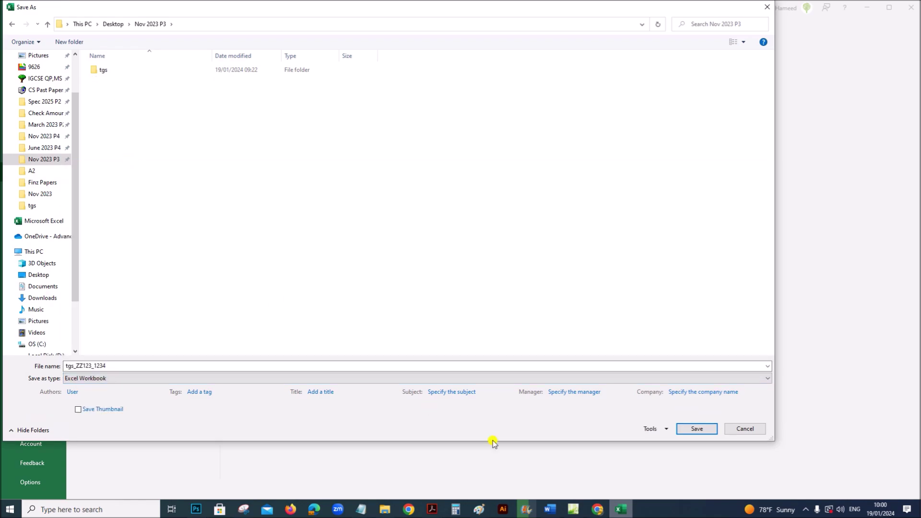
click(685, 431)
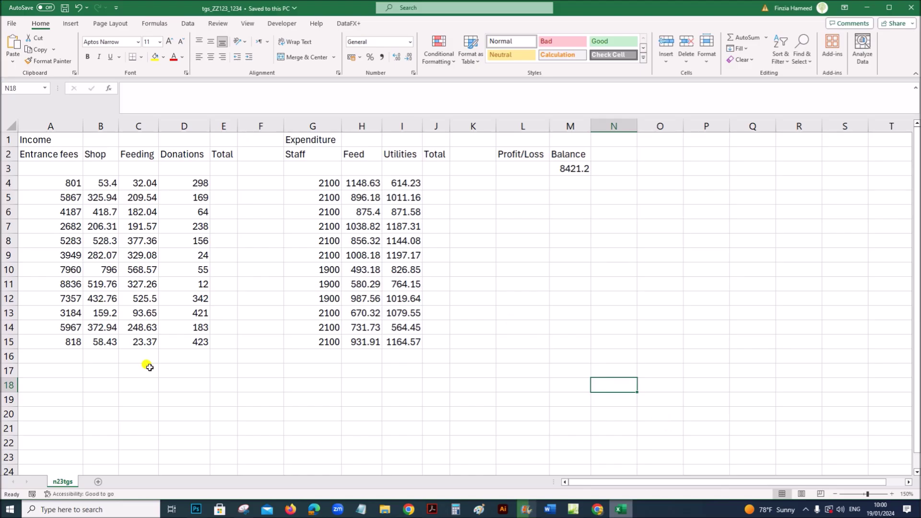
Check question 9's header requirements in the PDF, then add a header in Excel with Name,ZZ123,1234 in its left section
click(432, 509)
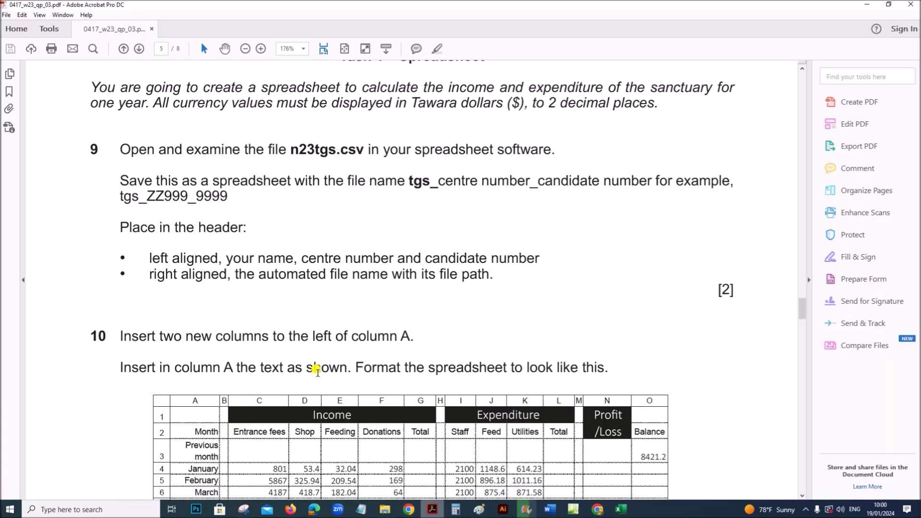
scroll(317, 370, down, 2)
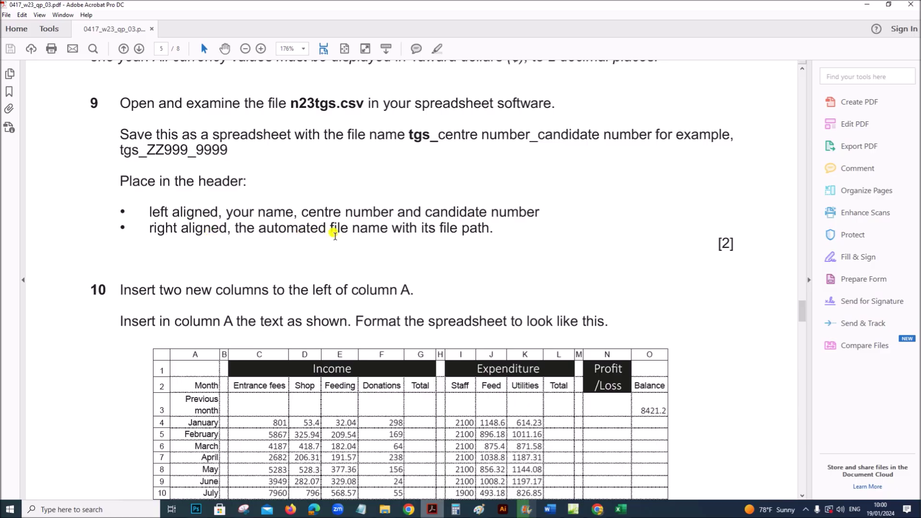
click(621, 509)
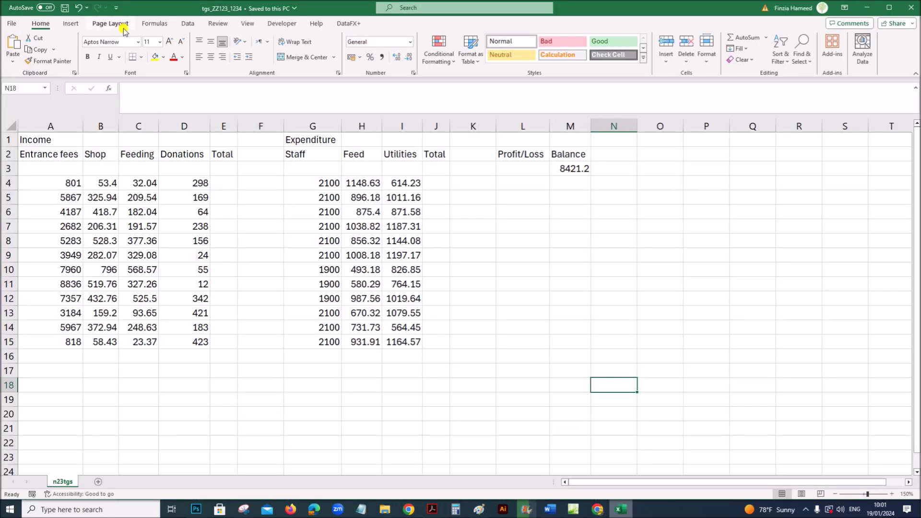
click(71, 25)
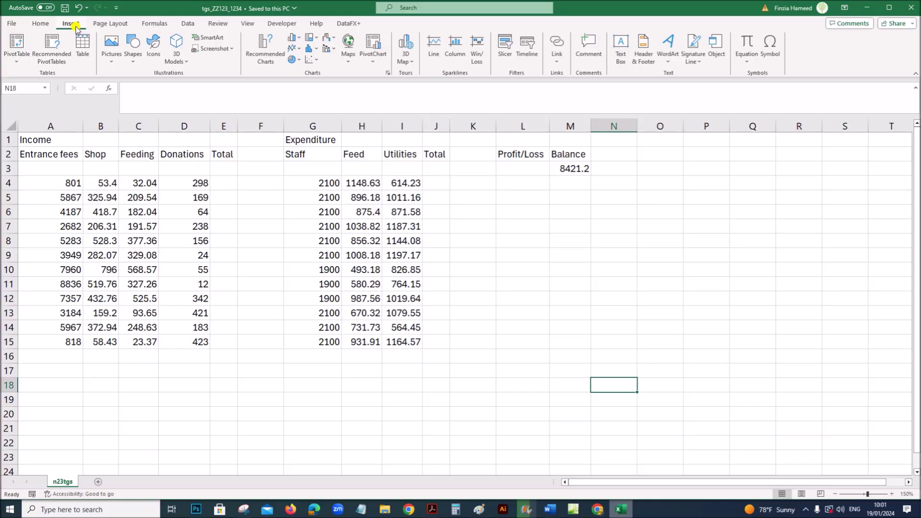
click(643, 61)
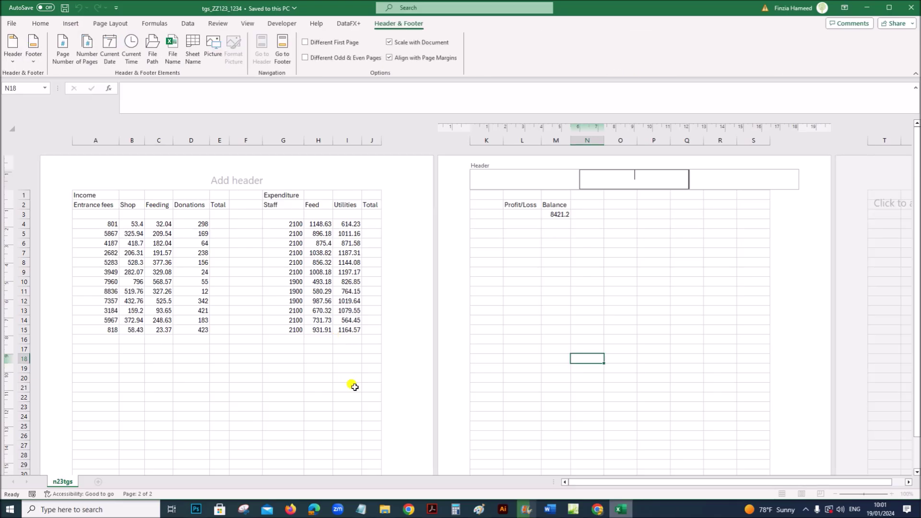
click(129, 181)
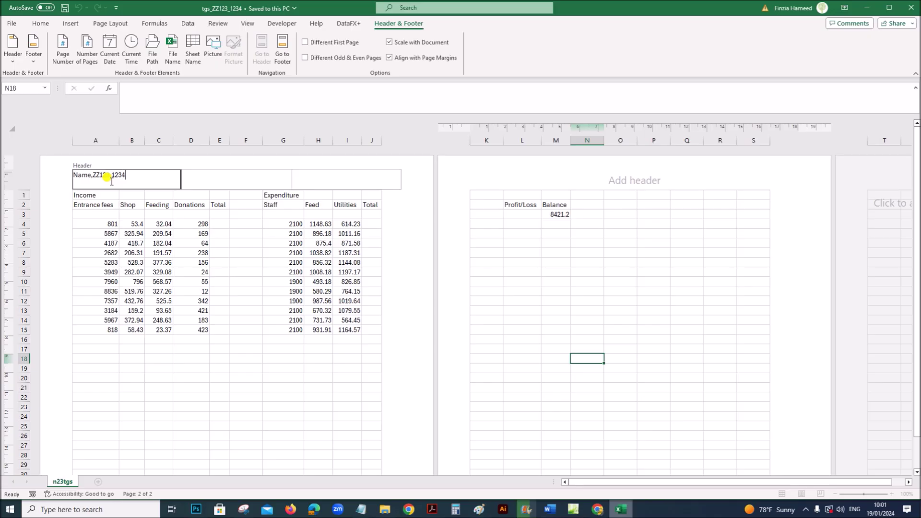
Insert the automated file path with file name in the header's right section
click(299, 179)
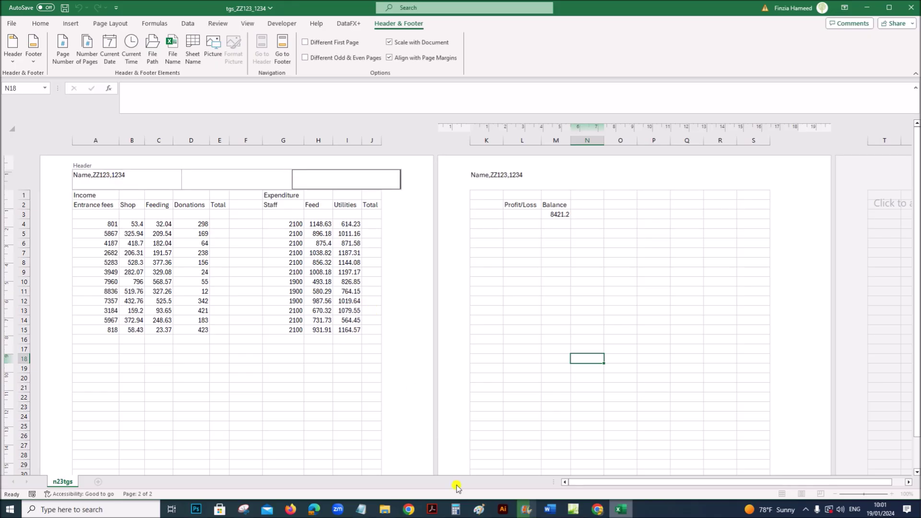
click(432, 509)
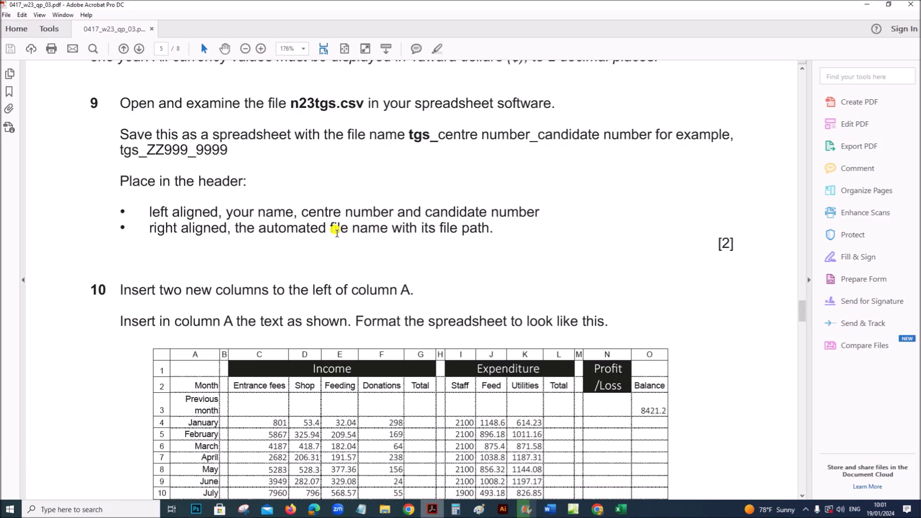
click(620, 509)
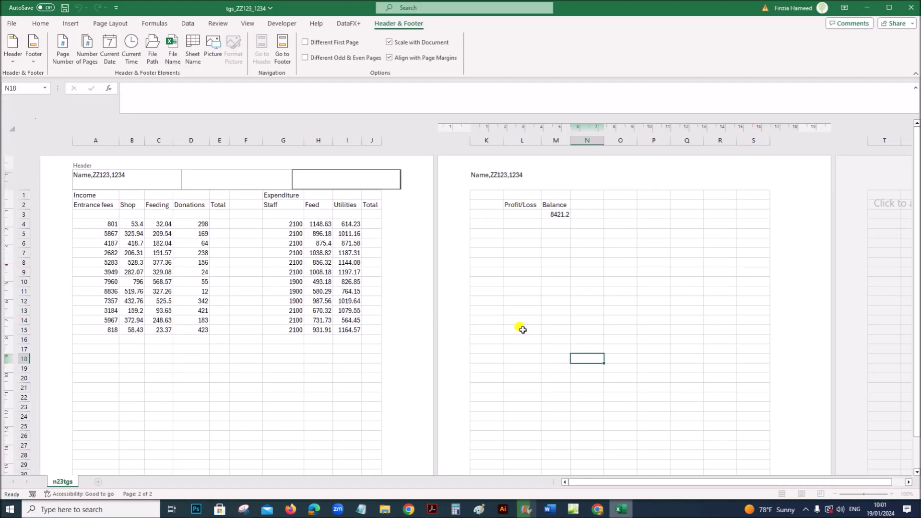
click(152, 54)
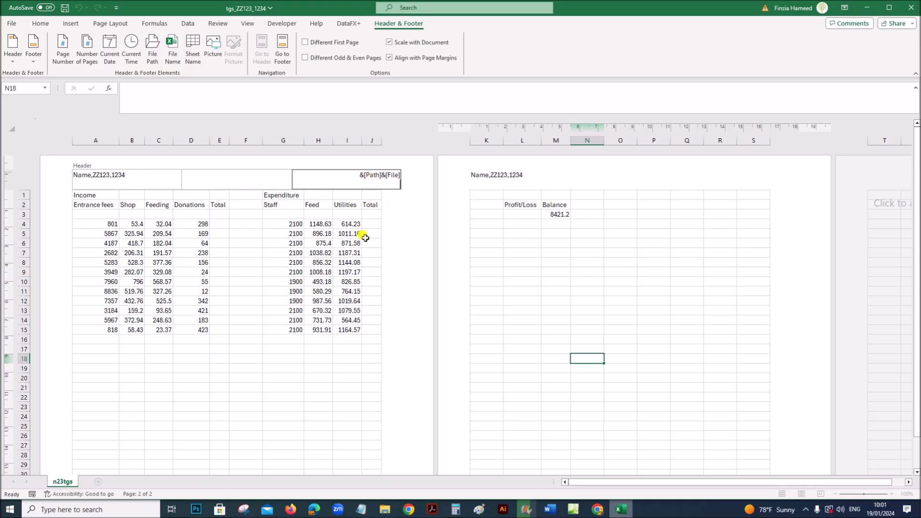
Finish editing the header and return the worksheet to Normal view
click(432, 508)
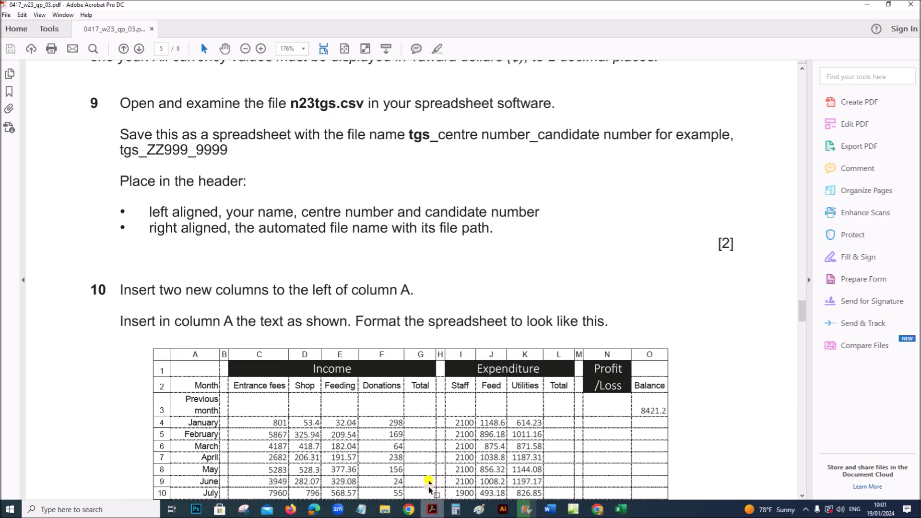
click(620, 509)
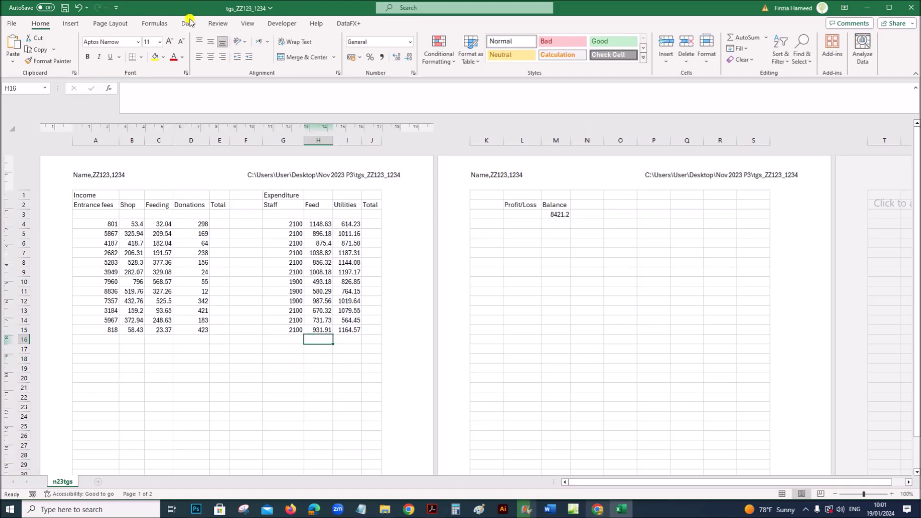
click(248, 24)
click(133, 48)
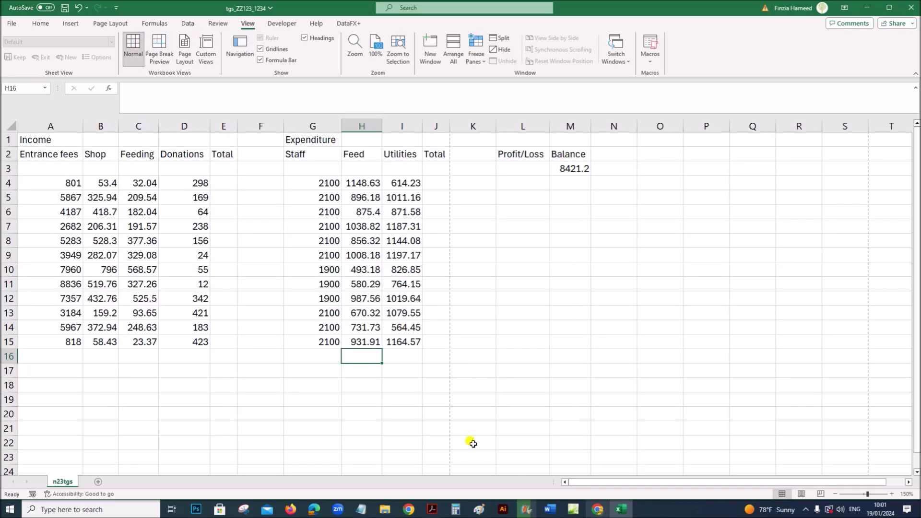
Read question 10 in the exam PDF, then insert two new columns before column A in the Excel worksheet
click(431, 509)
scroll(388, 399, down, 4)
scroll(388, 399, up, 3)
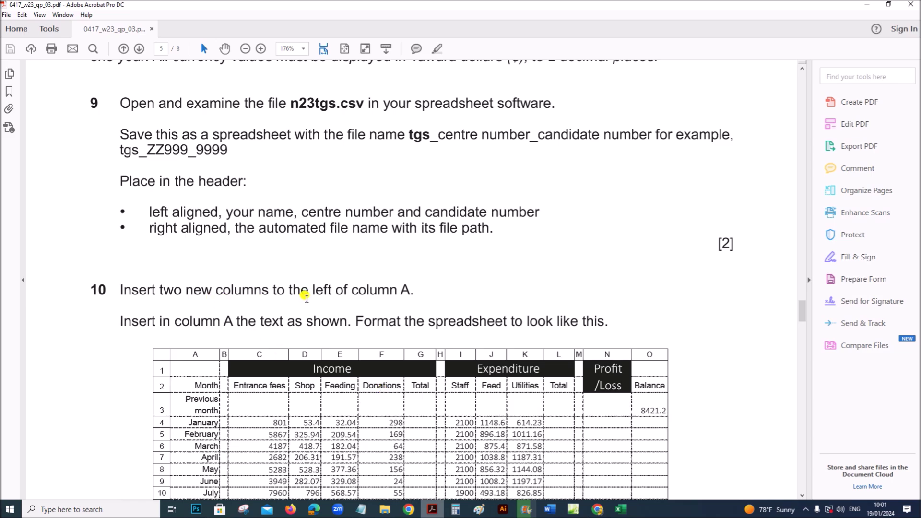
click(621, 509)
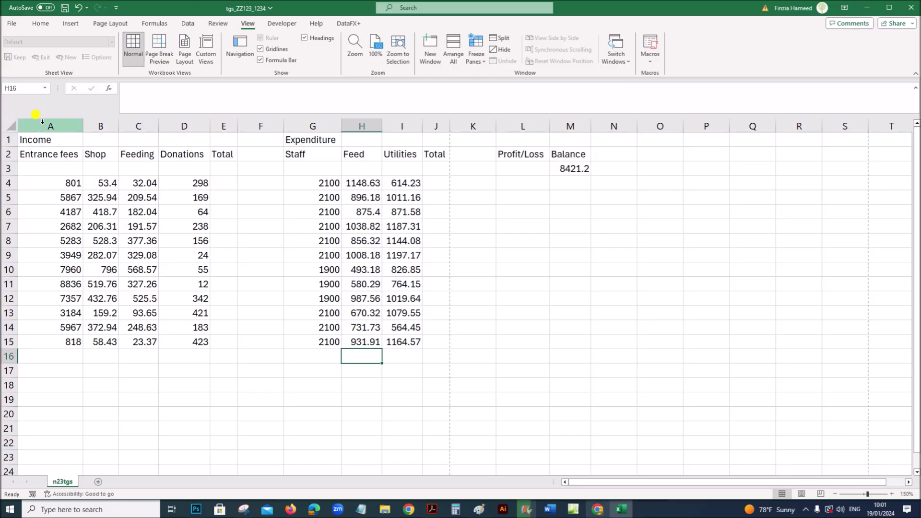
drag(41, 123, 82, 123)
right_click(74, 127)
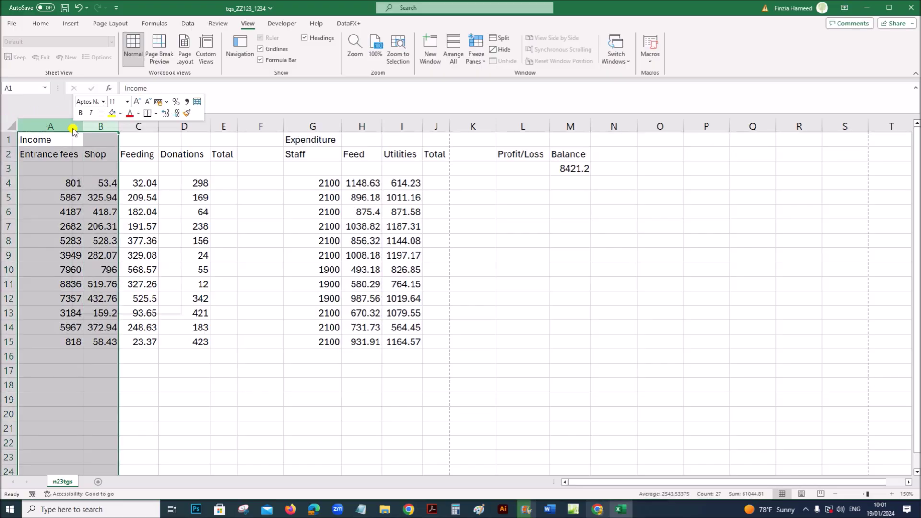
click(116, 224)
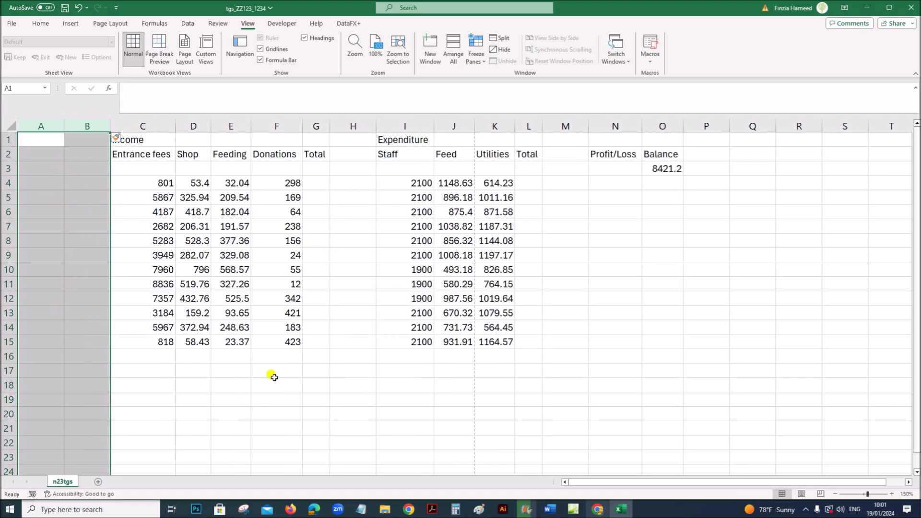
Check question 10's column A text in the PDF, then enter Month in A2 and Previous month in A3 in Excel
click(431, 506)
scroll(377, 350, down, 5)
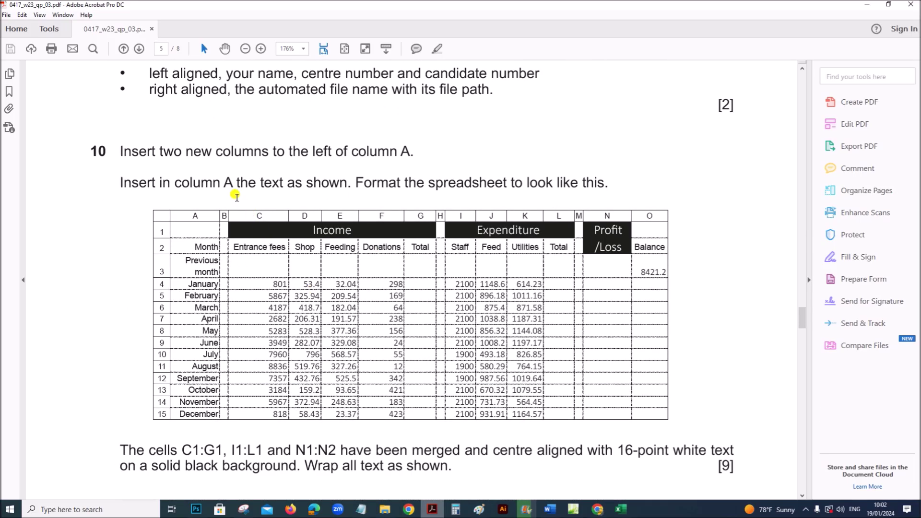
click(237, 195)
drag(195, 246, 220, 244)
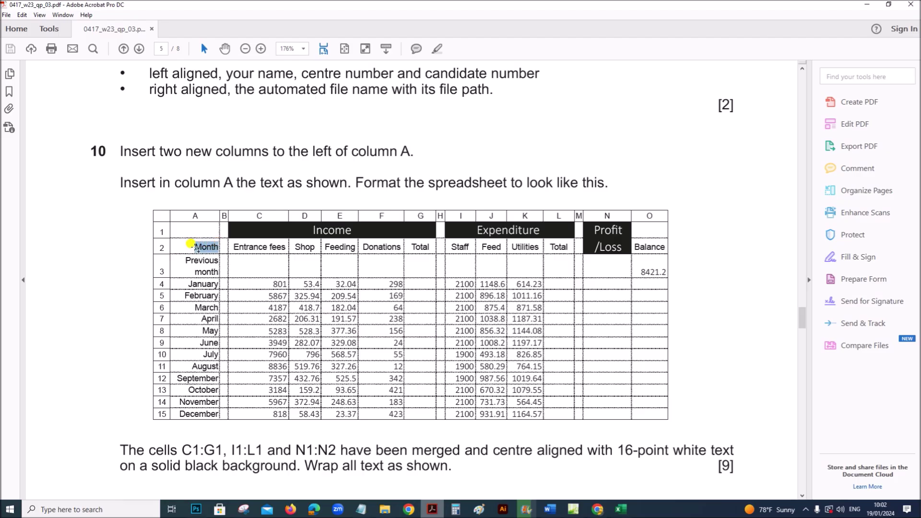
click(622, 510)
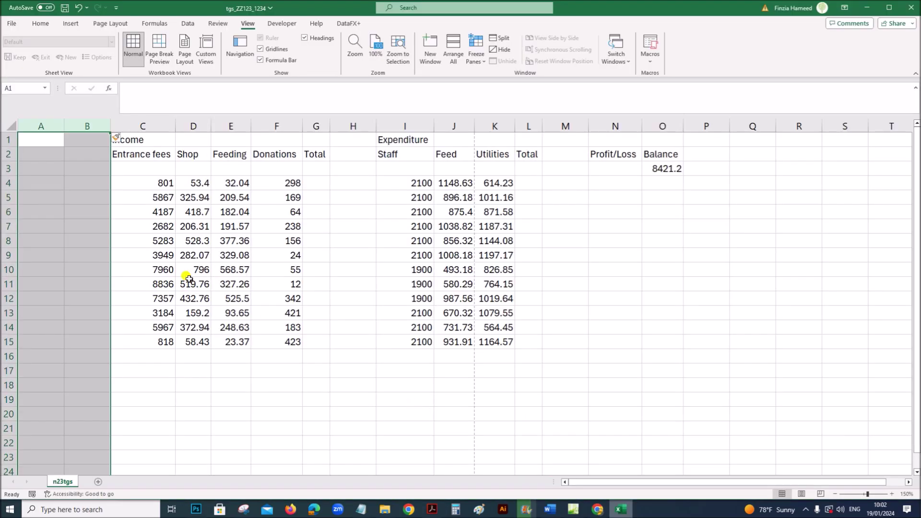
click(43, 157)
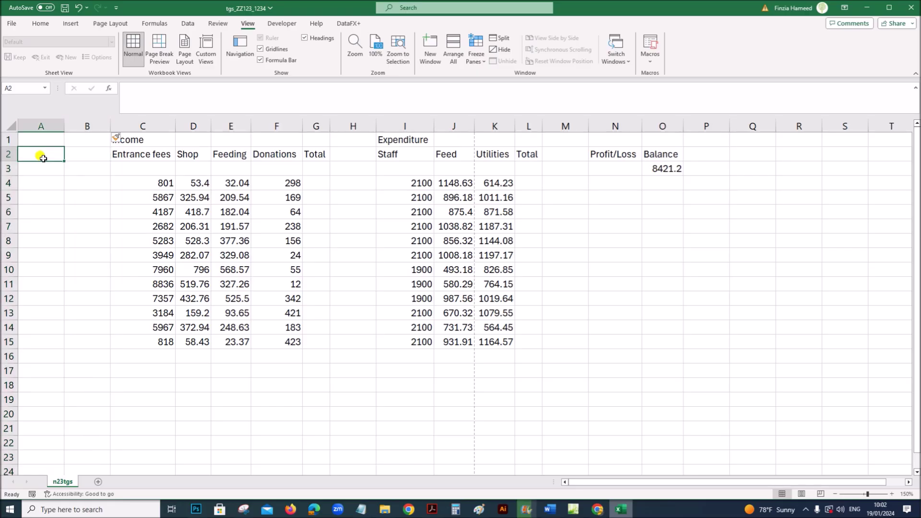
text(Month)
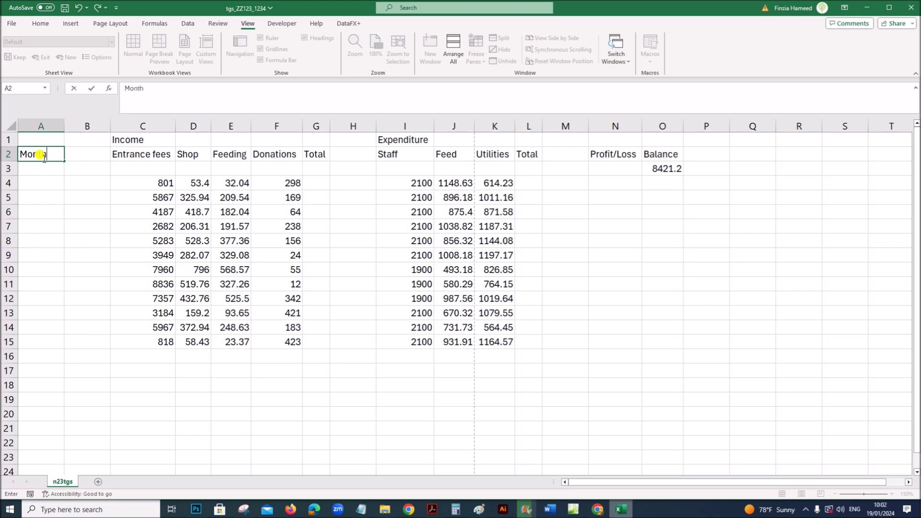
key(Return)
text(Previous month)
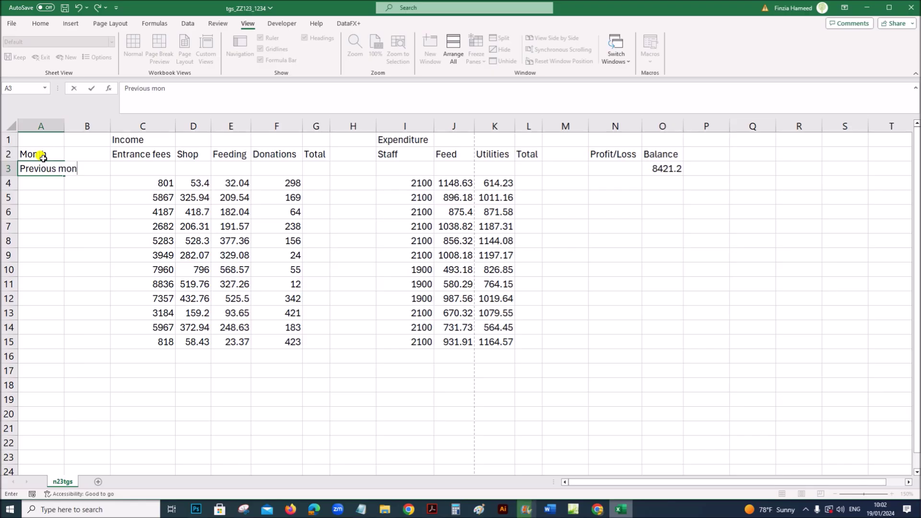
Check the month list in the PDF, then enter January and February from A4 in Excel and fill the series down to December in A15
click(432, 508)
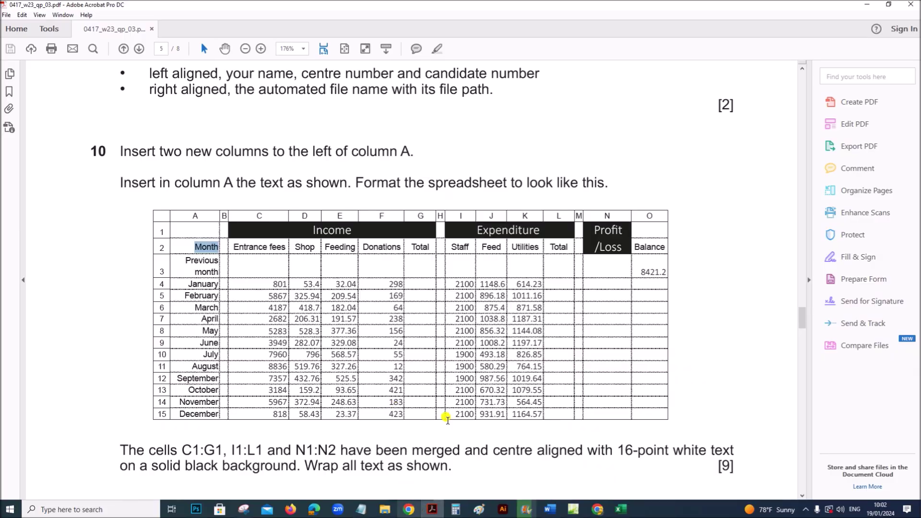
click(615, 509)
click(54, 188)
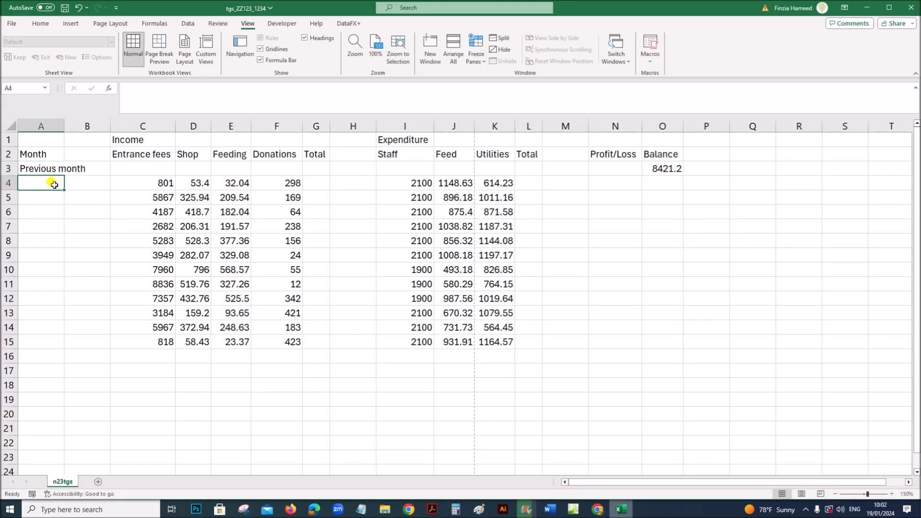
text(Janua)
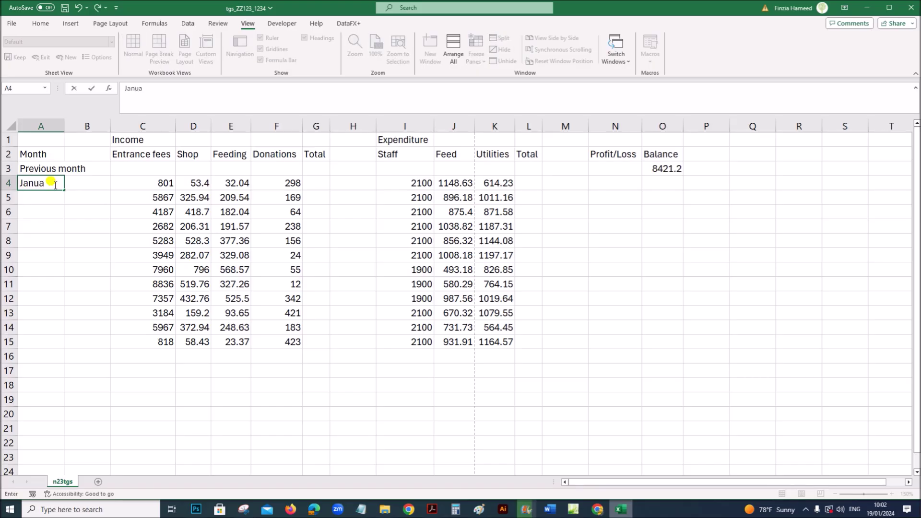
text(ry)
key(Return)
text(Fe)
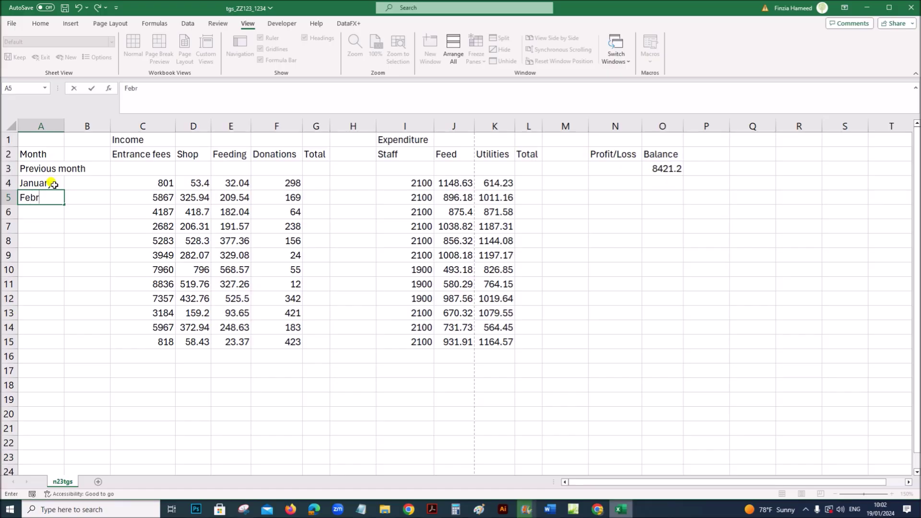
click(134, 240)
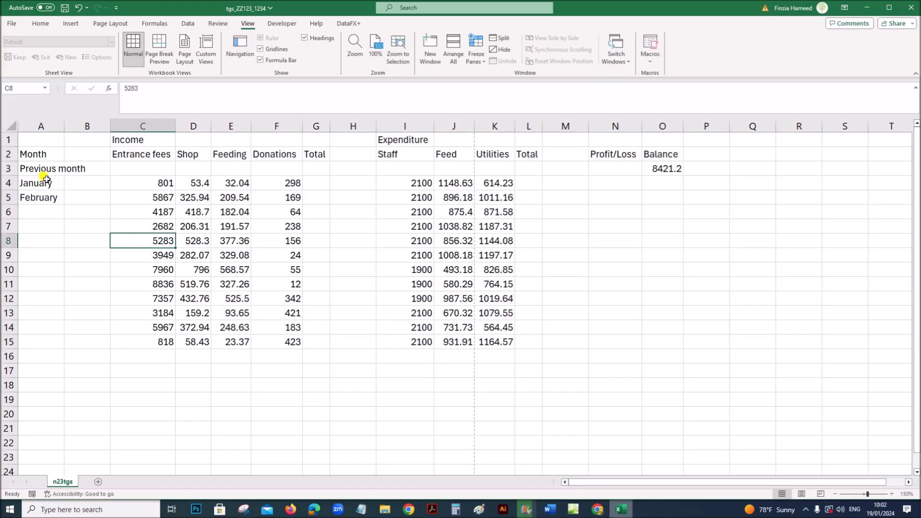
drag(46, 181, 63, 201)
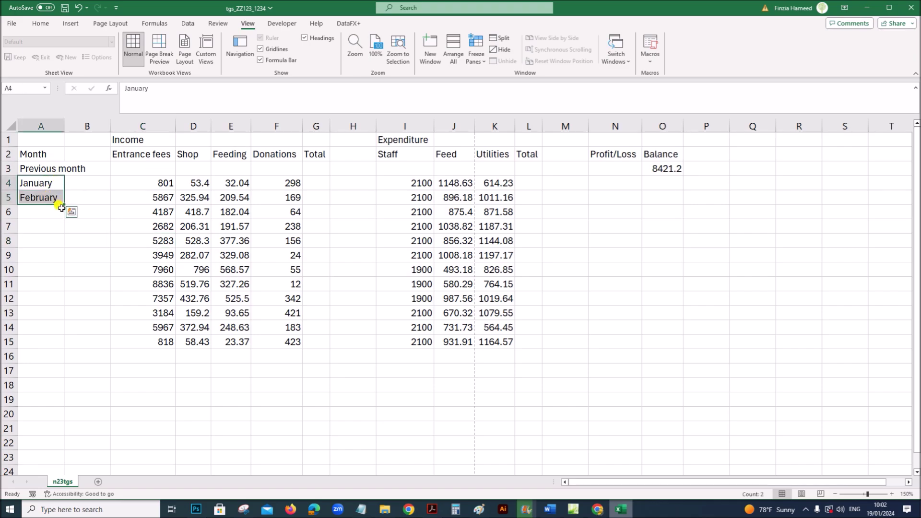
drag(63, 205, 64, 345)
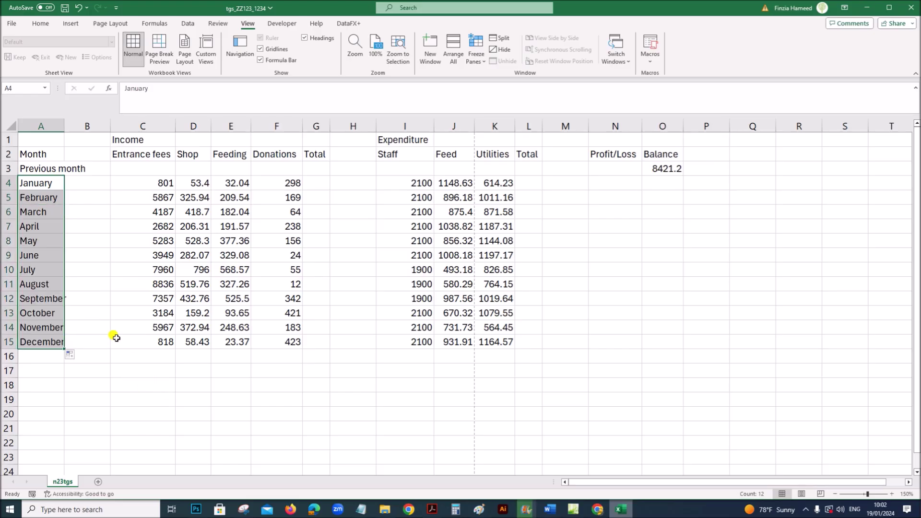
Right-align the column A labels in A2:A15
click(86, 244)
drag(35, 157, 33, 341)
click(40, 23)
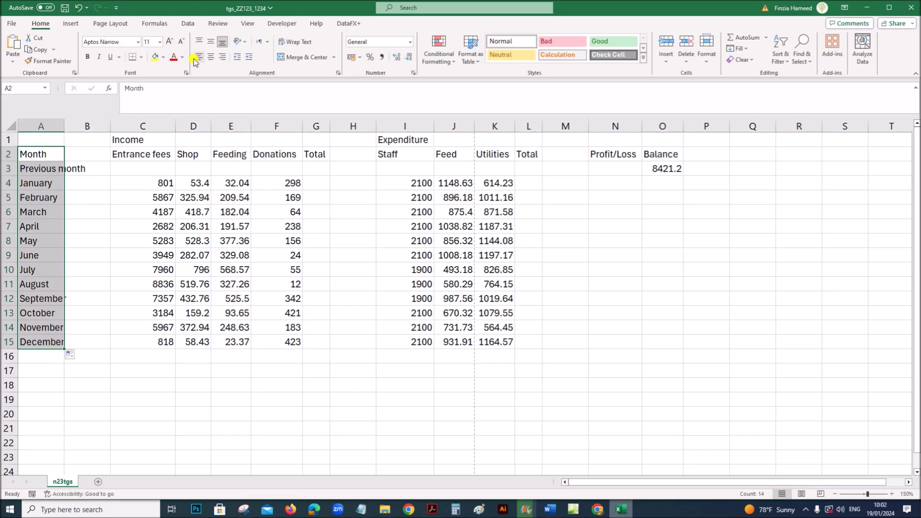
click(222, 57)
click(92, 257)
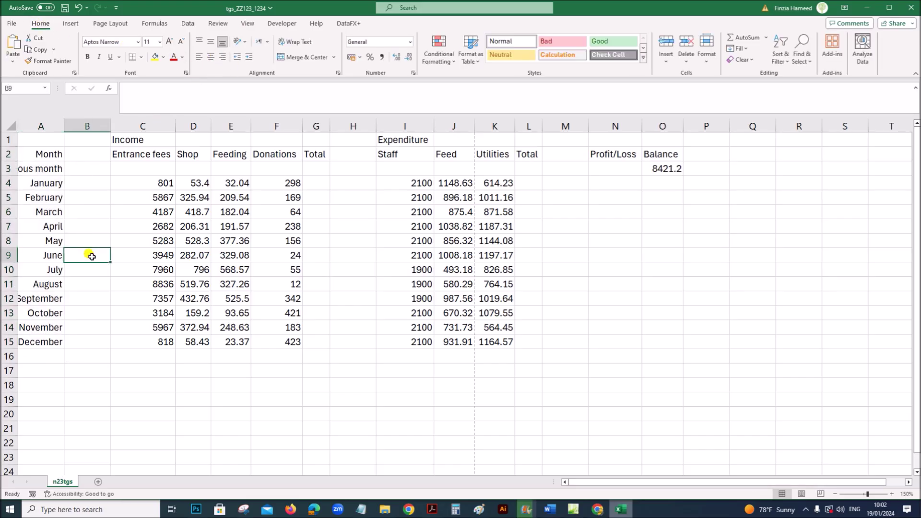
Wrap the text in A3, compare the layout with the PDF, and narrow column B in Excel
click(45, 170)
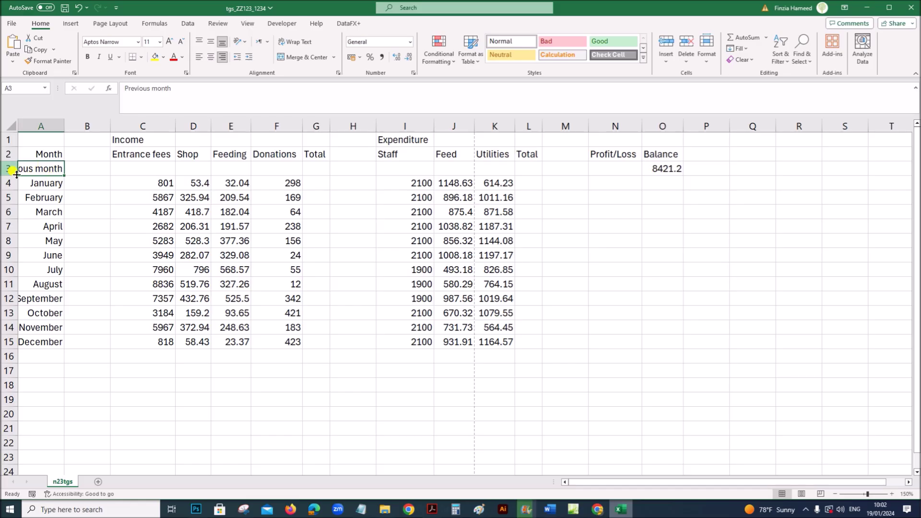
click(296, 42)
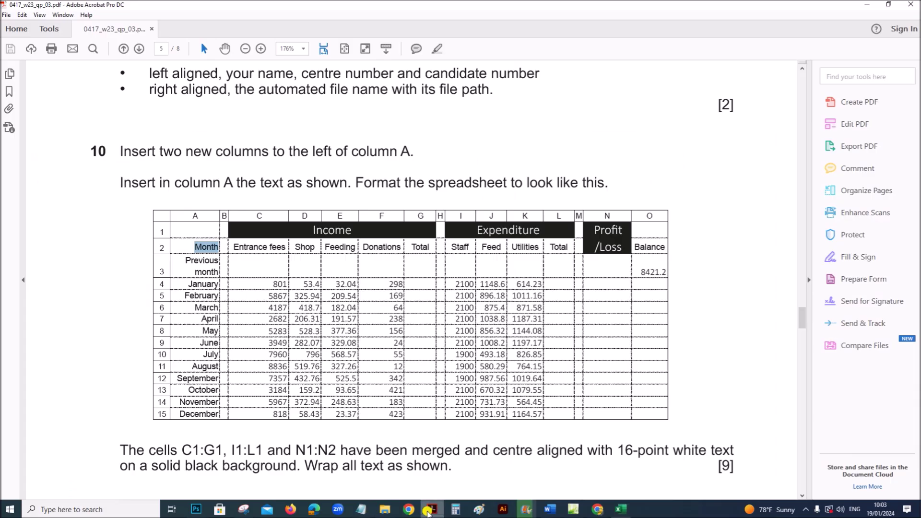
click(431, 509)
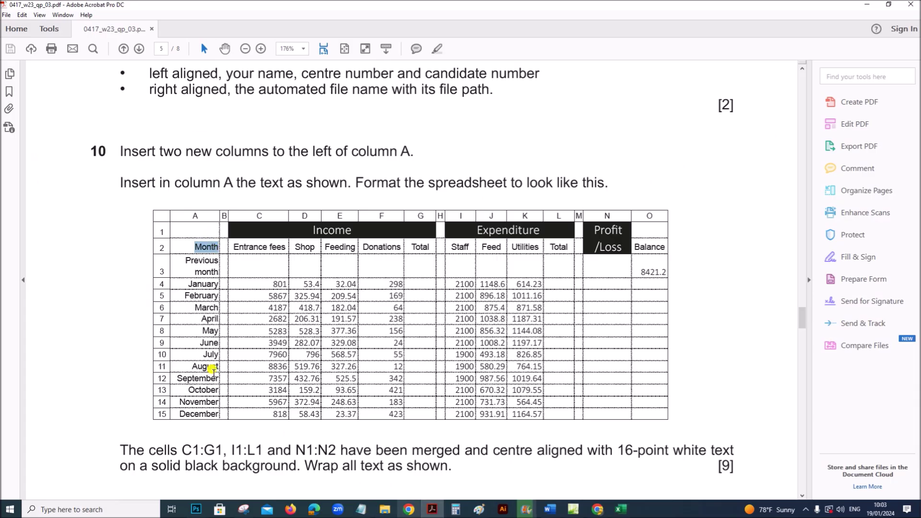
click(619, 507)
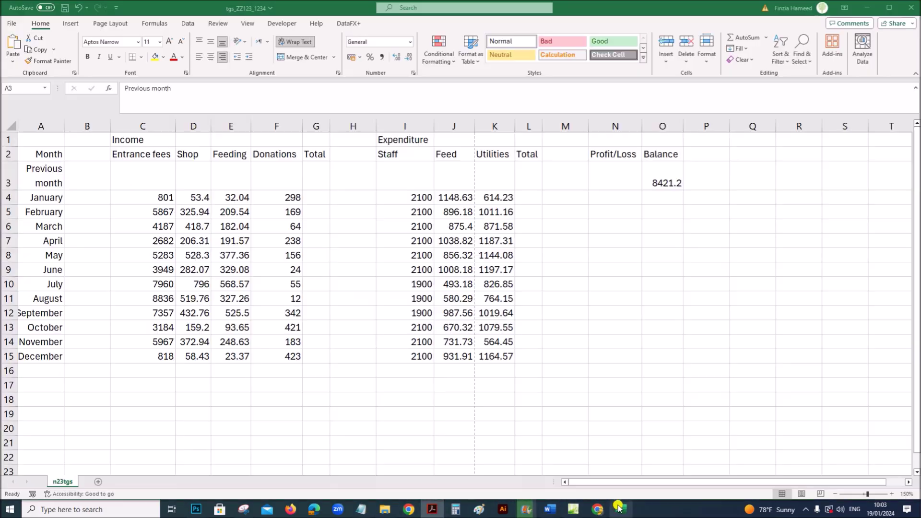
drag(109, 126, 84, 125)
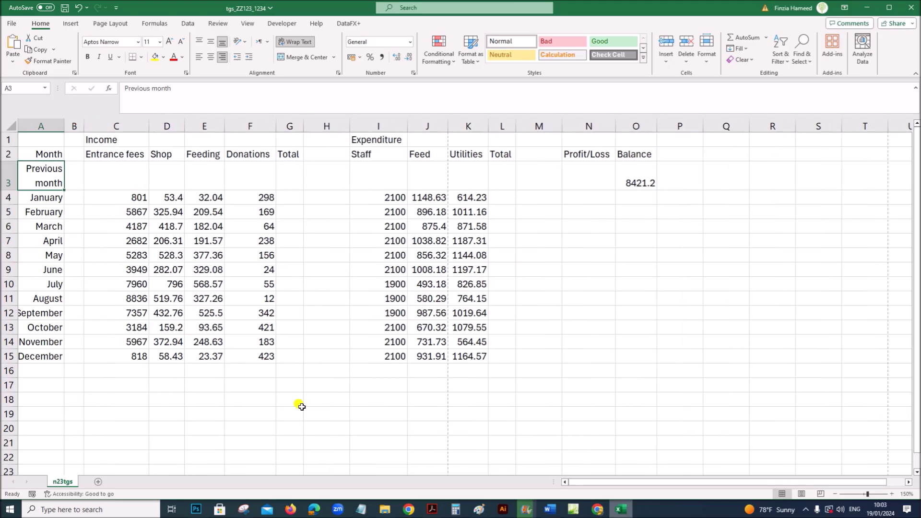
Check the heading layout in question 10 of the PDF, then merge and centre the Income heading across C1:G1 in Excel
click(432, 508)
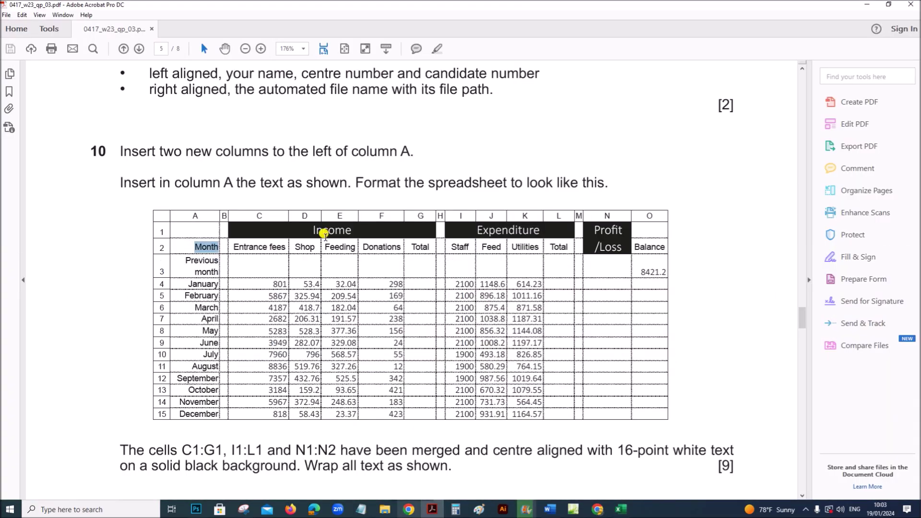
scroll(324, 233, down, 3)
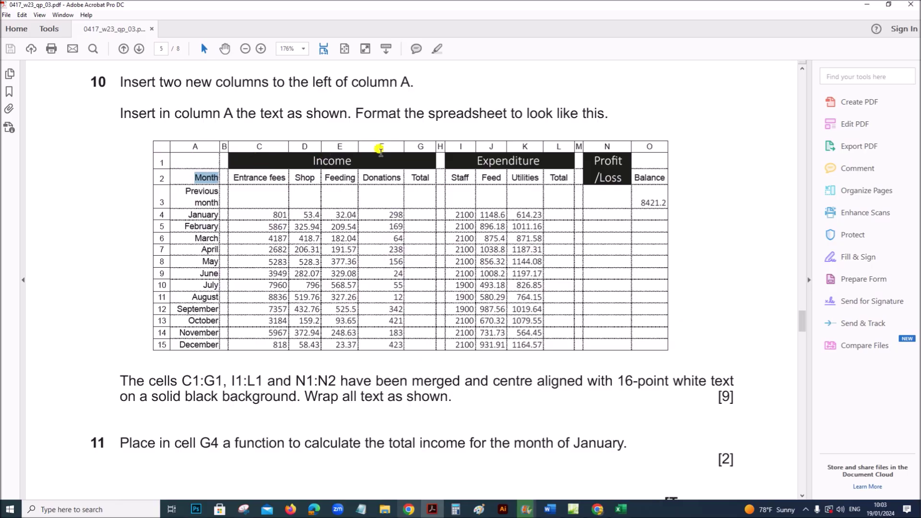
click(621, 509)
drag(132, 139, 287, 139)
click(306, 57)
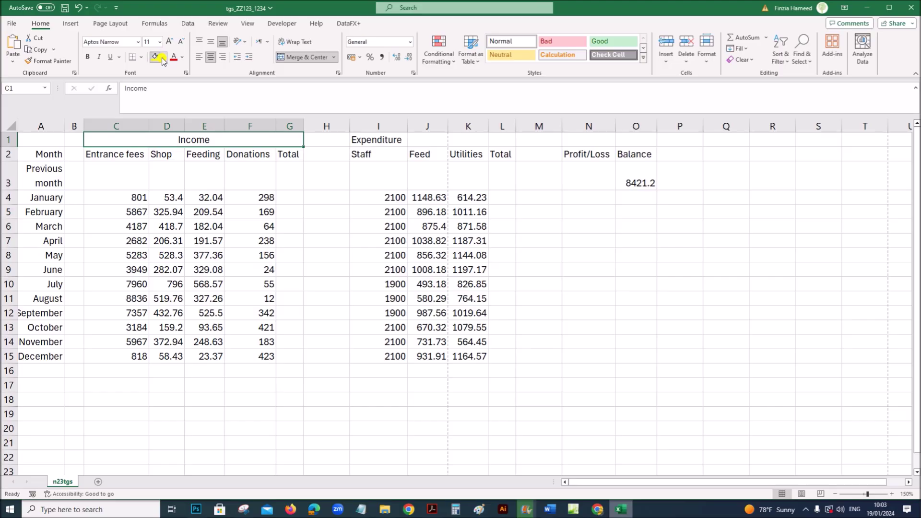
Give the merged Income heading a solid black fill and white text
click(162, 58)
click(164, 84)
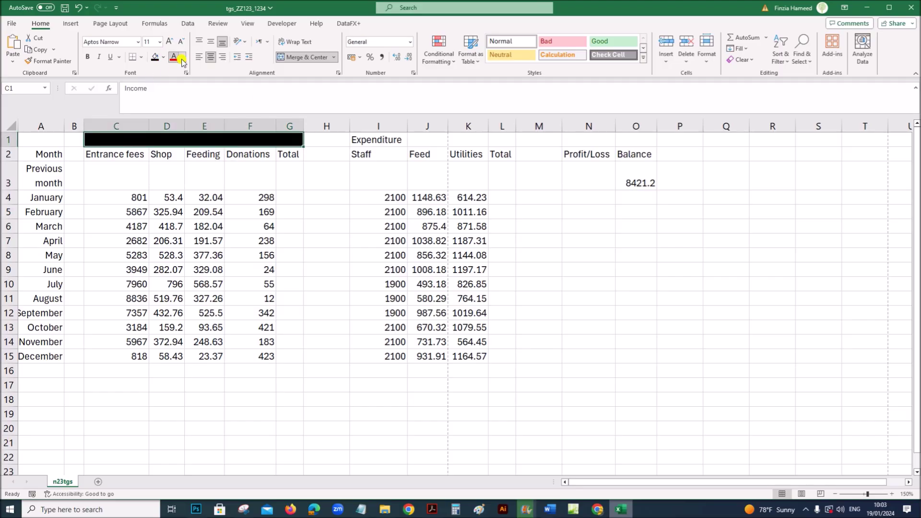
click(183, 58)
click(174, 97)
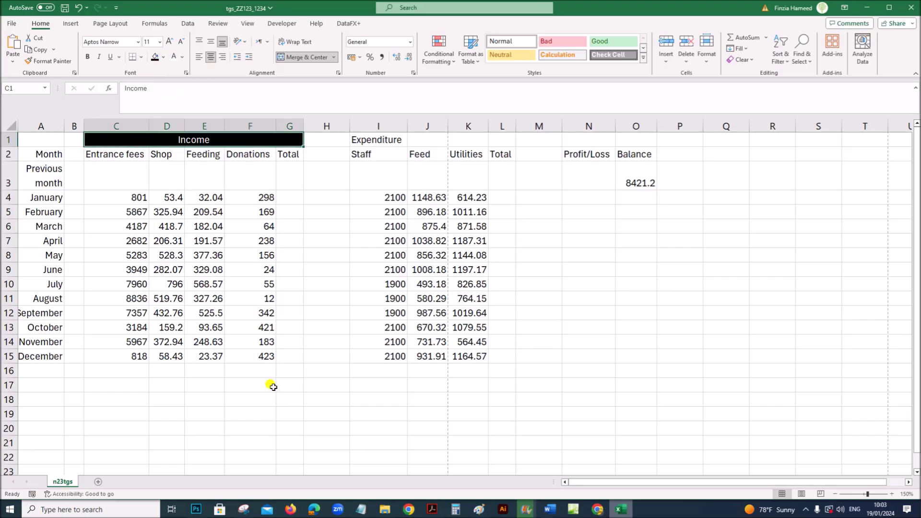
Check the merged cells' text size requirement in the PDF, then set the Income heading's font size to 16 in Excel
click(432, 509)
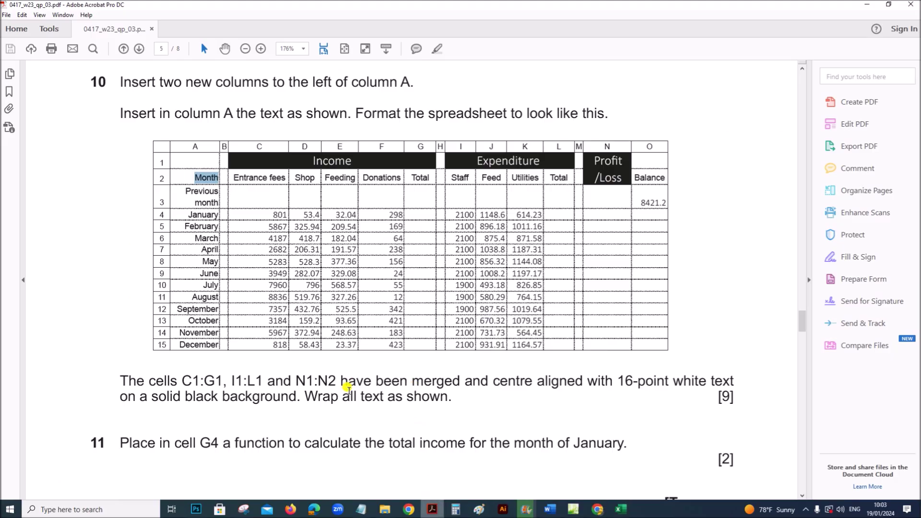
click(293, 396)
drag(205, 381, 536, 372)
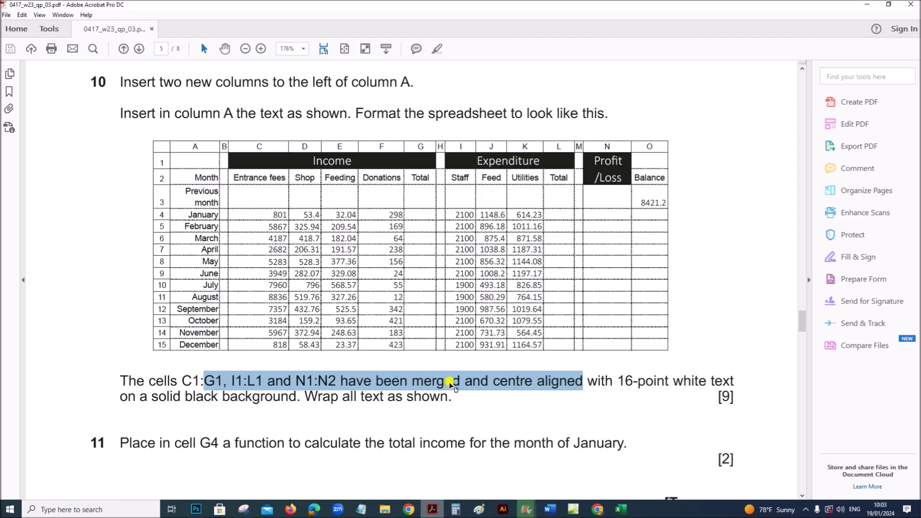
click(654, 381)
drag(619, 380, 665, 381)
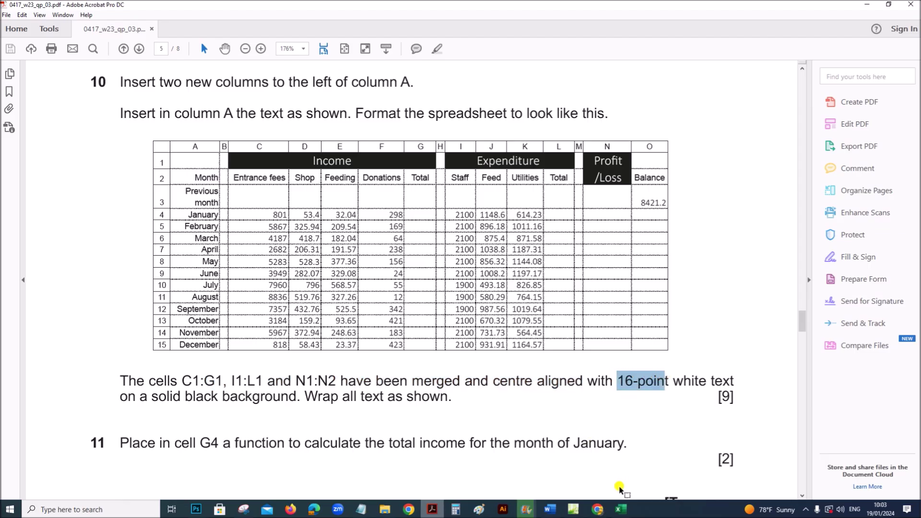
click(620, 509)
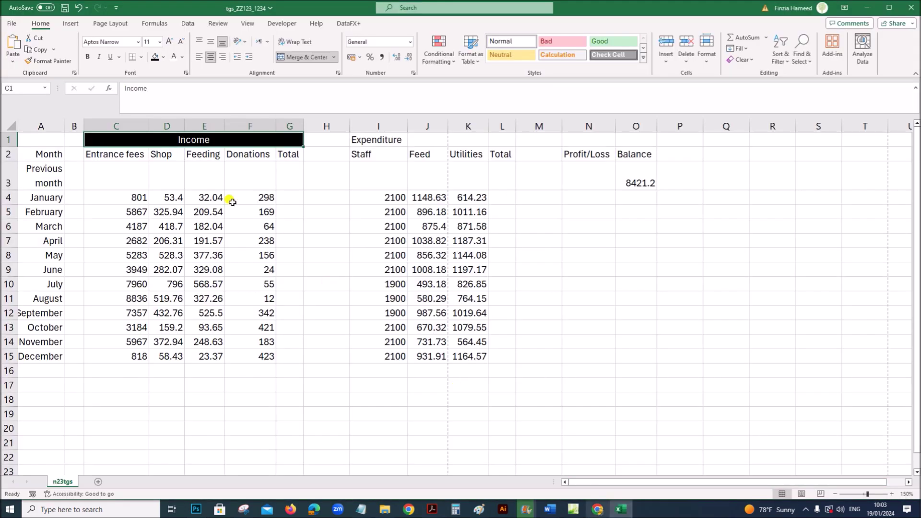
click(159, 42)
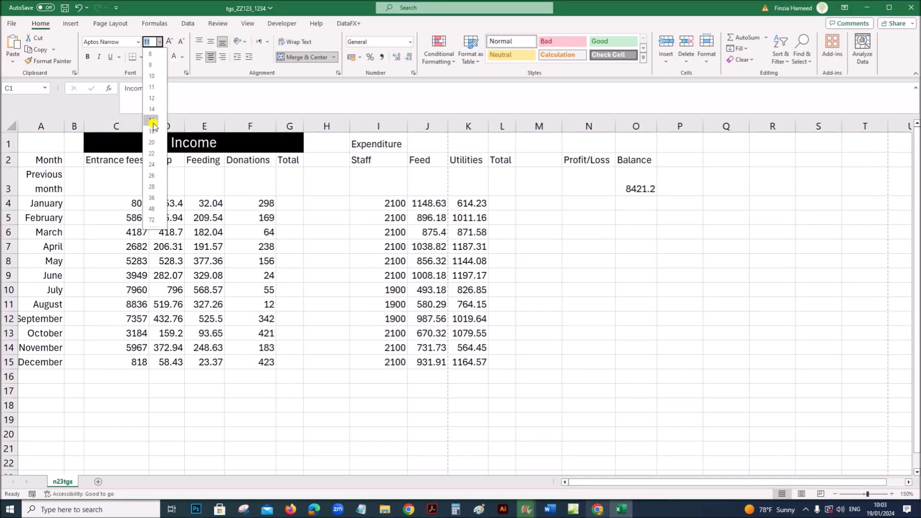
click(151, 131)
click(294, 232)
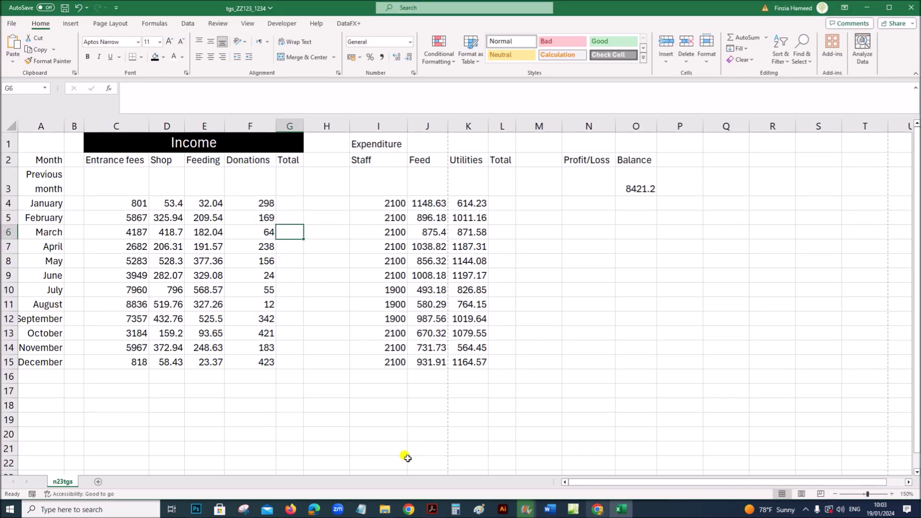
Check the Expenditure heading in the PDF, then copy the Income heading's merged formatting onto I1:L1 in Excel
click(432, 509)
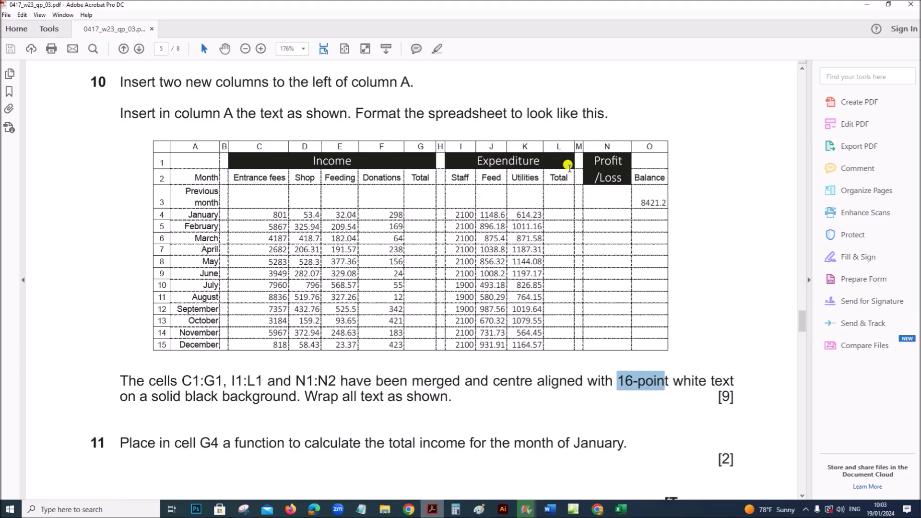
click(620, 509)
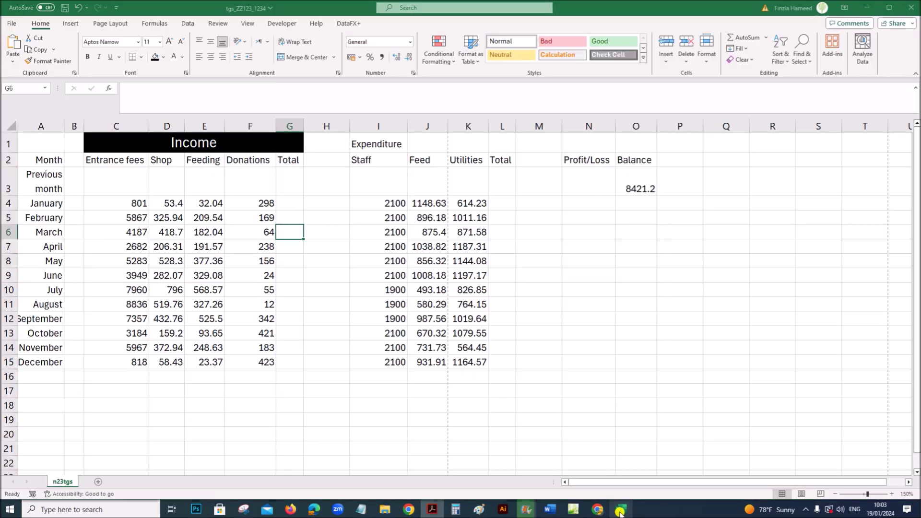
click(236, 140)
click(41, 63)
drag(377, 144, 501, 144)
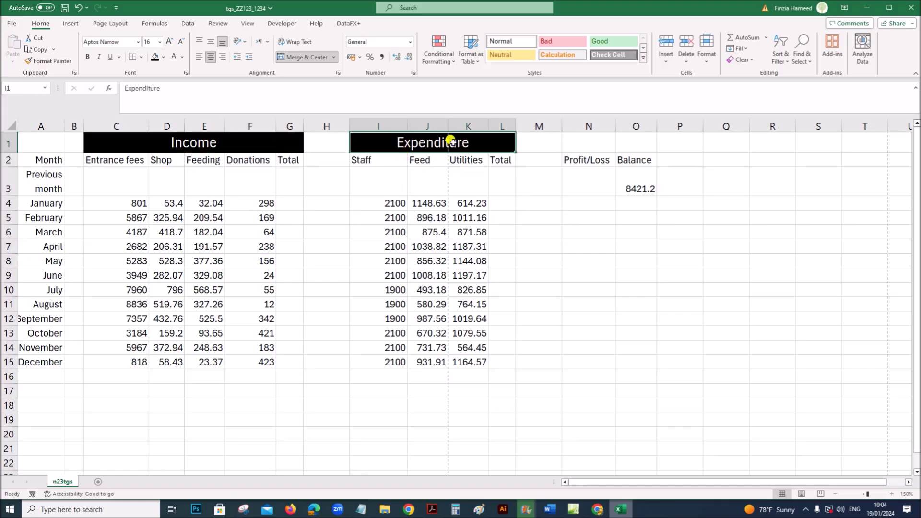
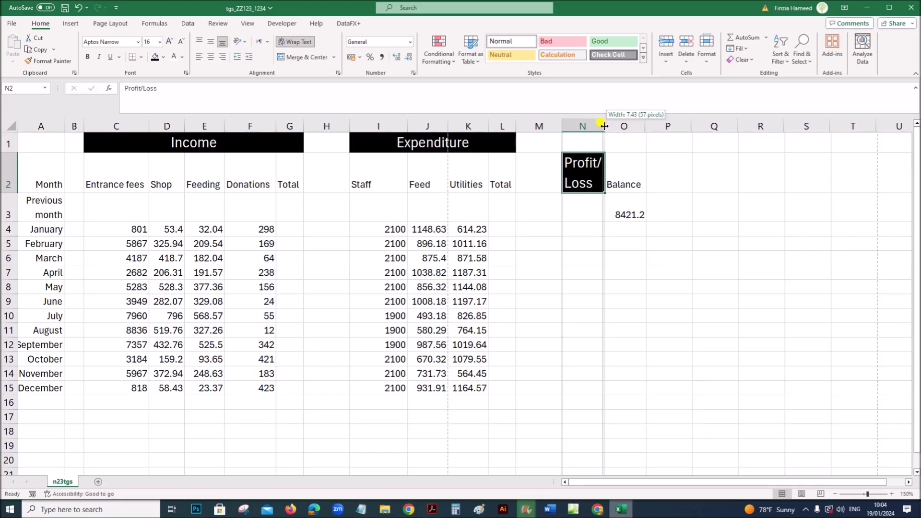
Check the Profit/Loss heading in the PDF, then merge and centre cells N1:N2 in Excel
click(432, 509)
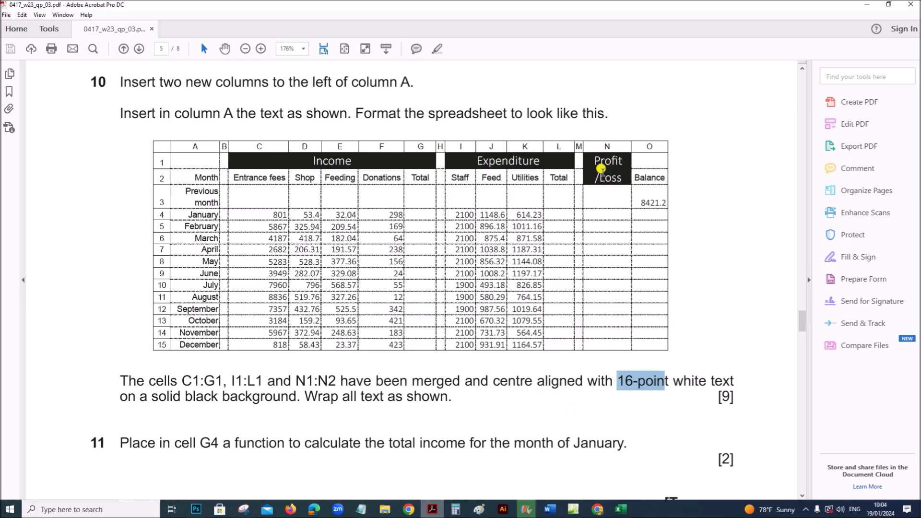
click(621, 509)
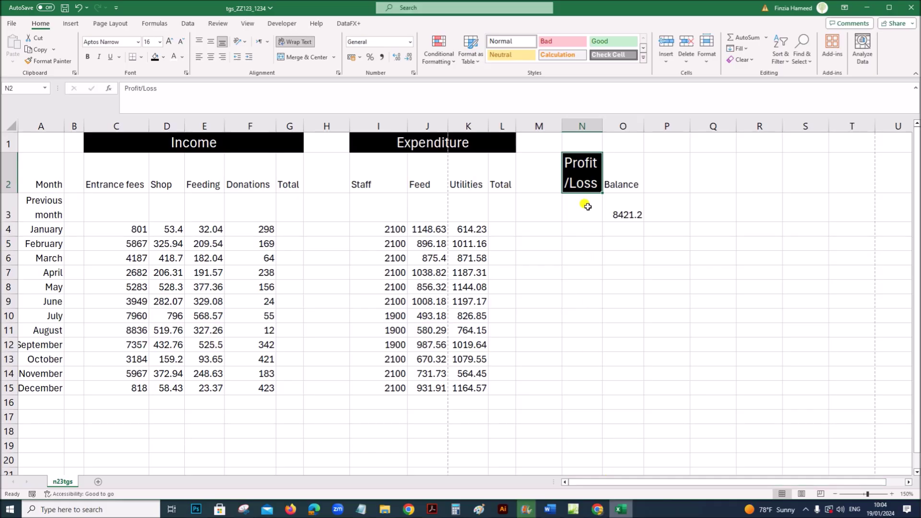
drag(578, 142, 575, 162)
click(315, 62)
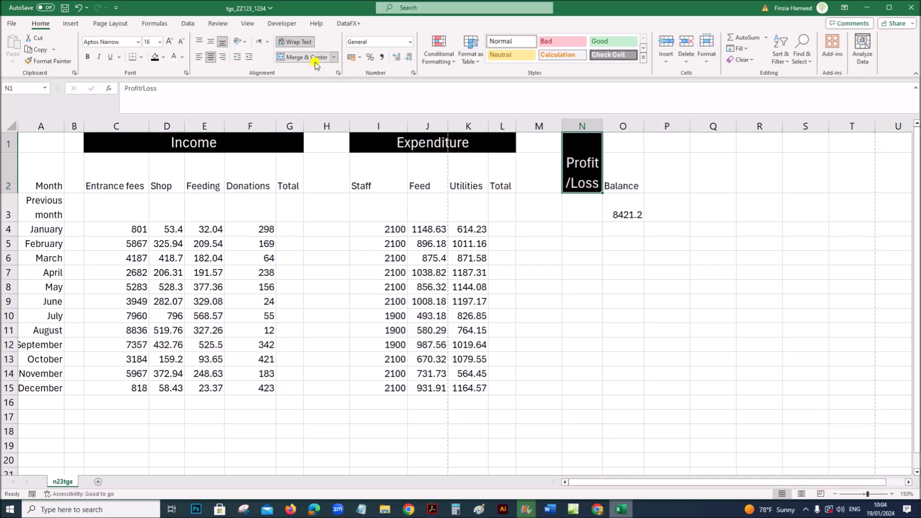
click(569, 403)
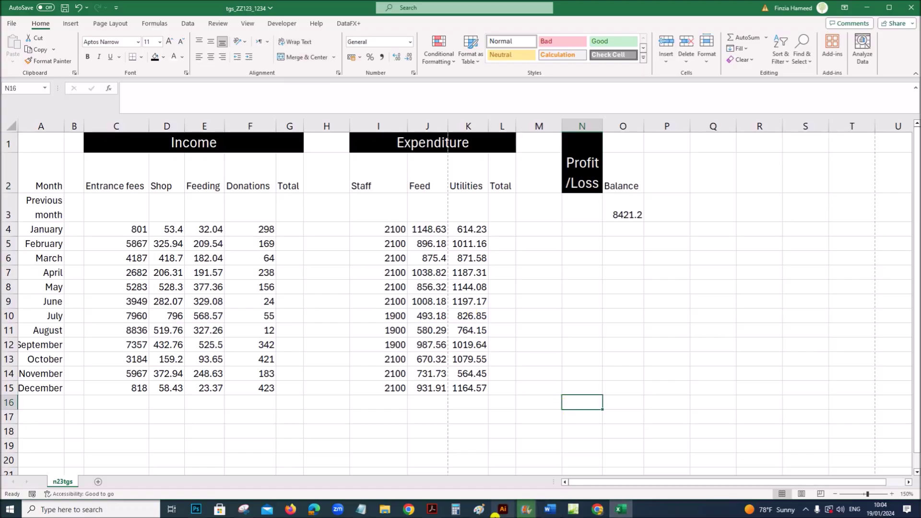
Compare the spacer columns with the PDF layout, then narrow columns H and M in Excel
click(432, 509)
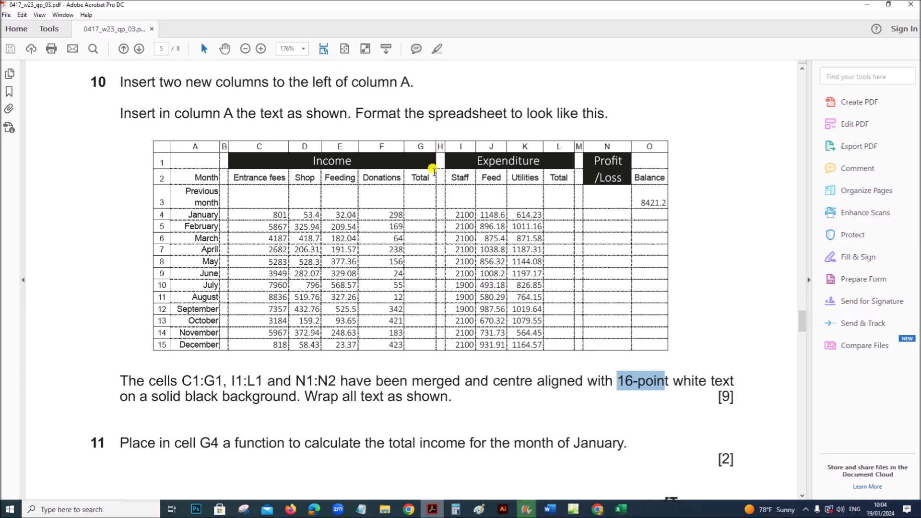
click(623, 510)
drag(365, 126, 323, 127)
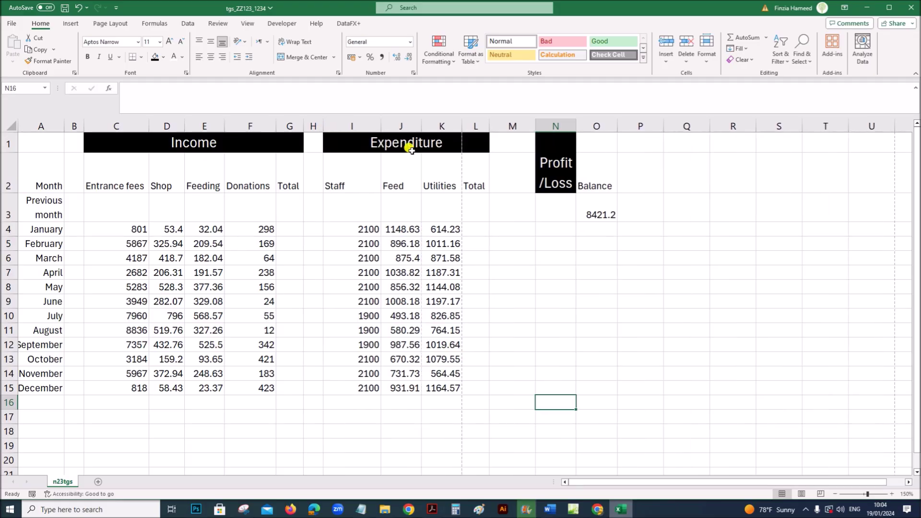
drag(534, 127, 508, 124)
click(608, 345)
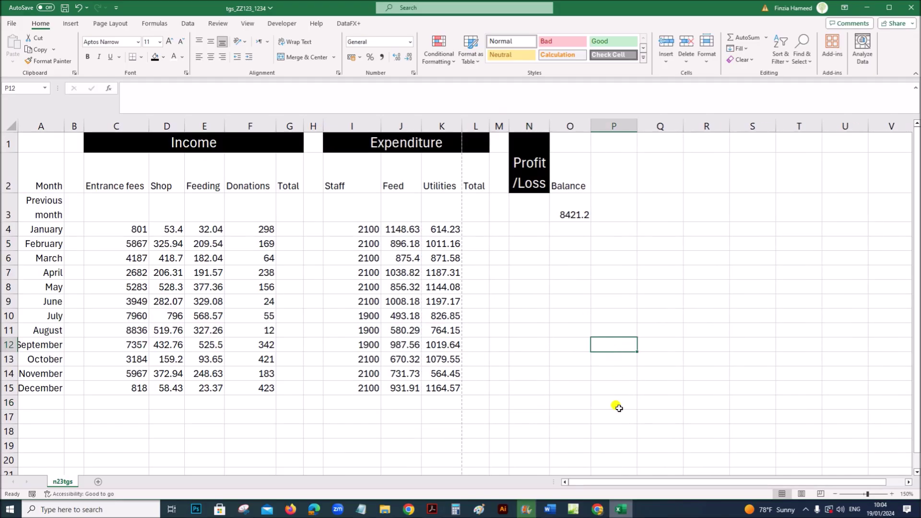
Check the PDF layout, then centre the headings in C2:L2 and O2 and reduce the height of row 2 in Excel
click(432, 510)
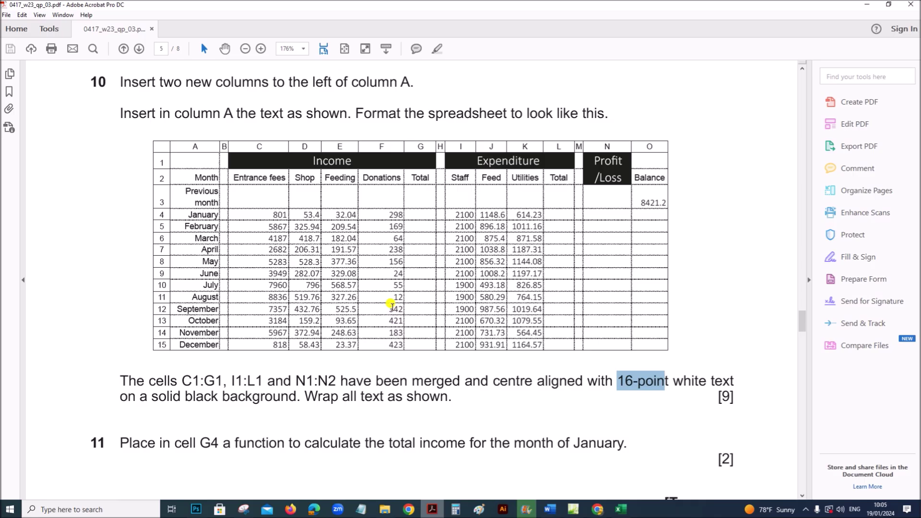
click(621, 509)
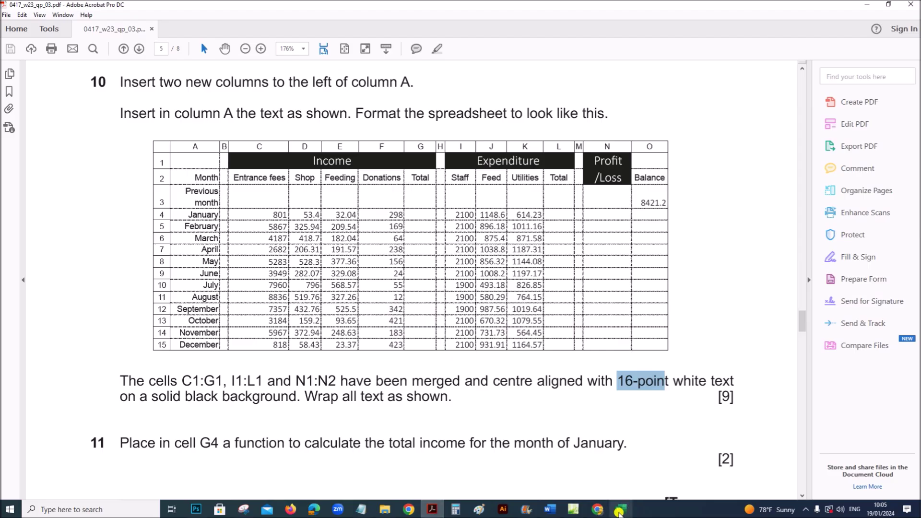
drag(123, 177, 463, 180)
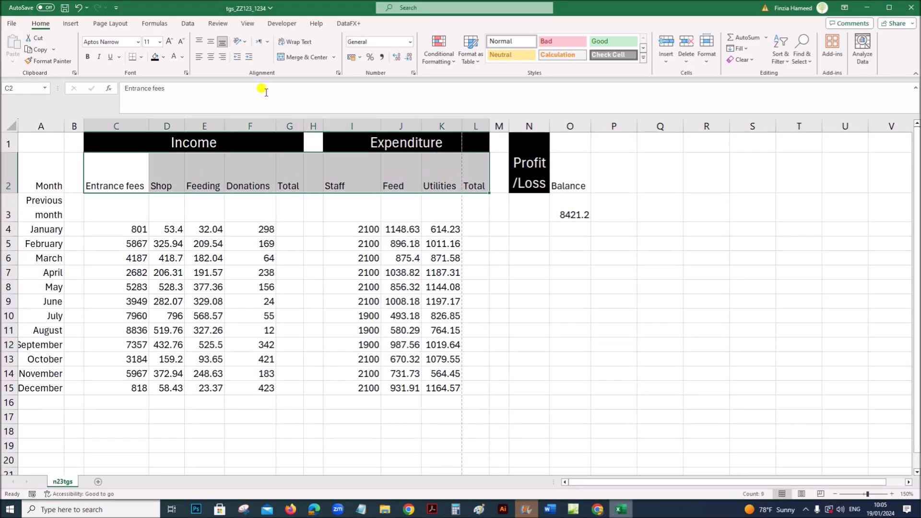
click(209, 58)
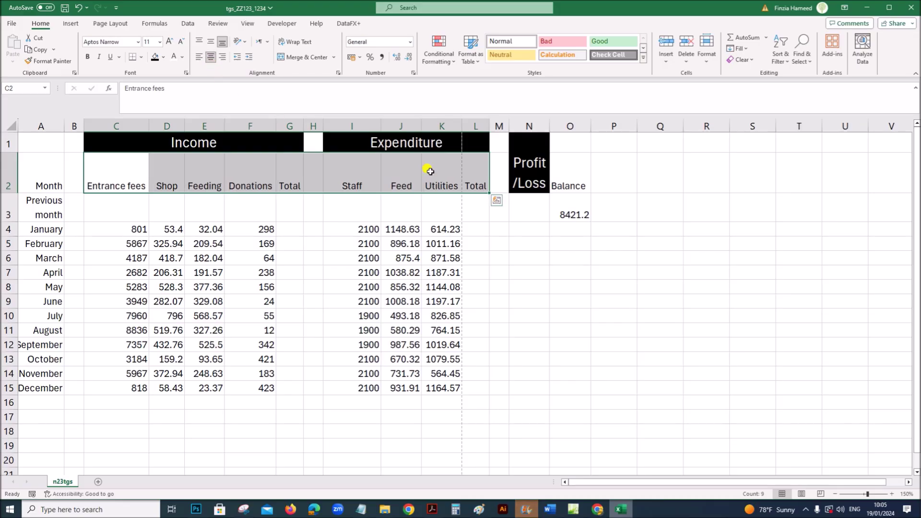
click(579, 188)
click(209, 58)
drag(15, 193, 14, 172)
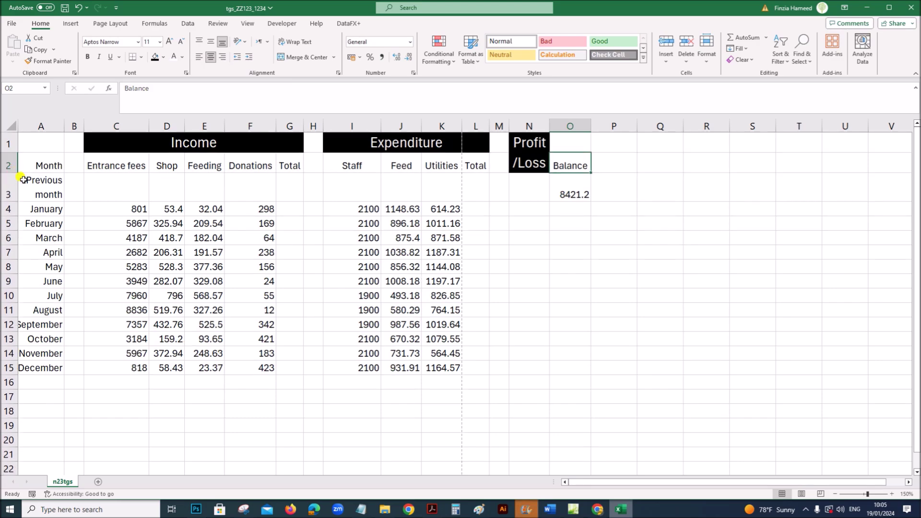
click(514, 277)
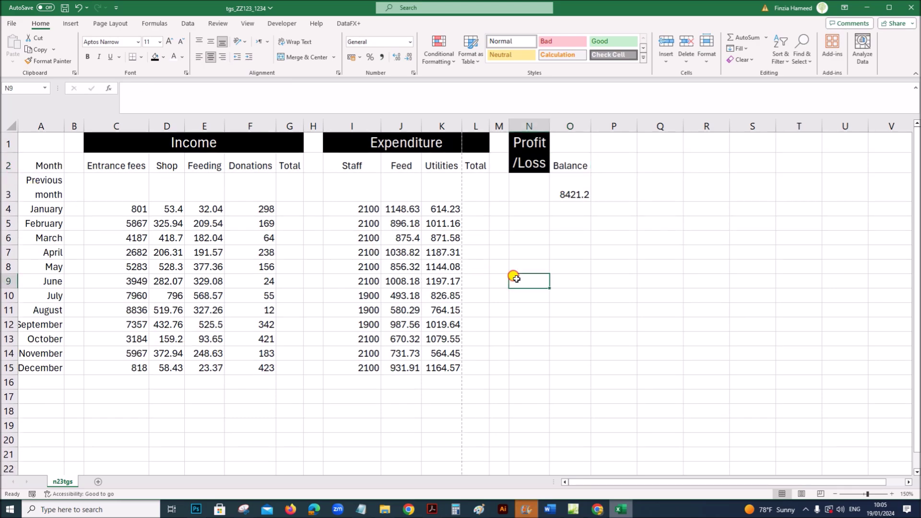
Review question 10's layout in the PDF and read question 11's instruction for cell G4
click(430, 509)
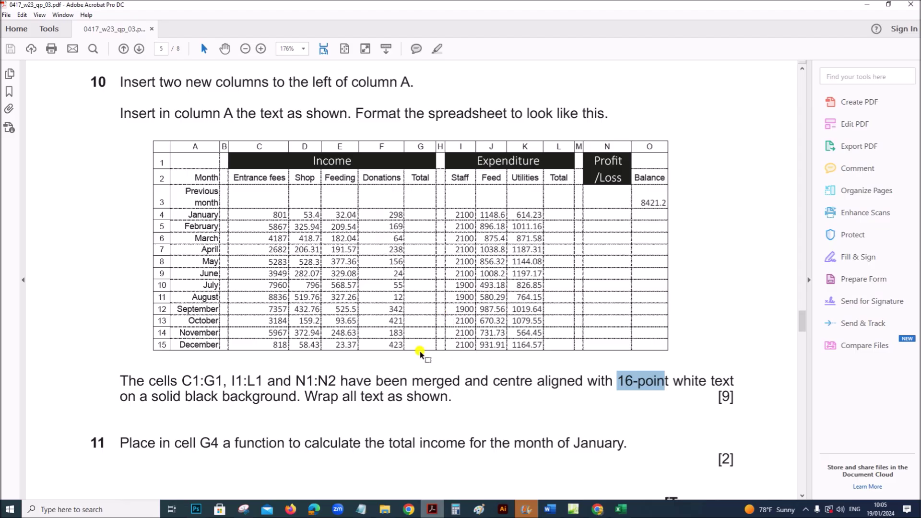
scroll(420, 354, down, 3)
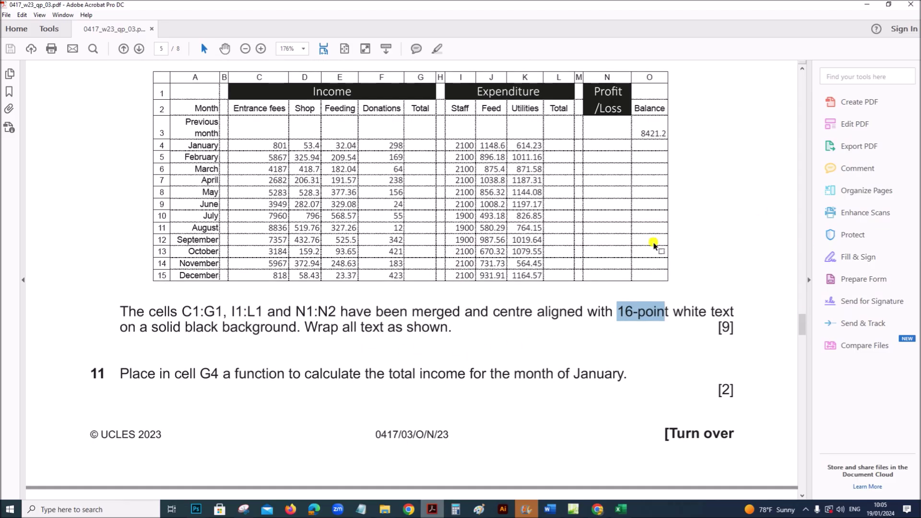
scroll(633, 345, up, 3)
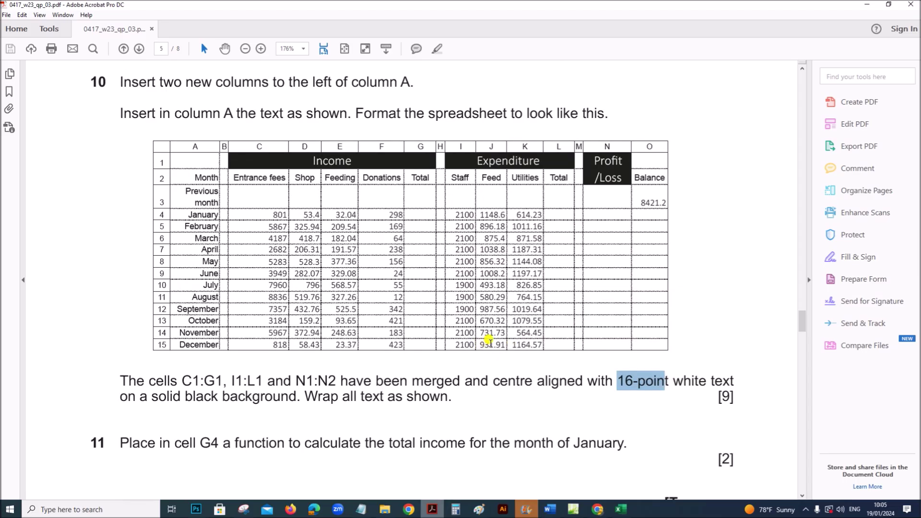
scroll(432, 348, down, 3)
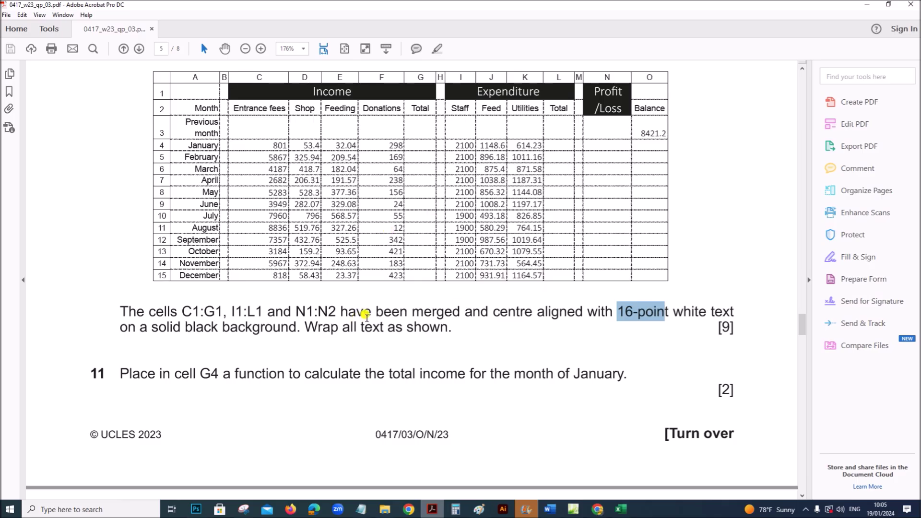
scroll(378, 322, down, 4)
scroll(392, 331, down, 1)
drag(200, 235, 592, 230)
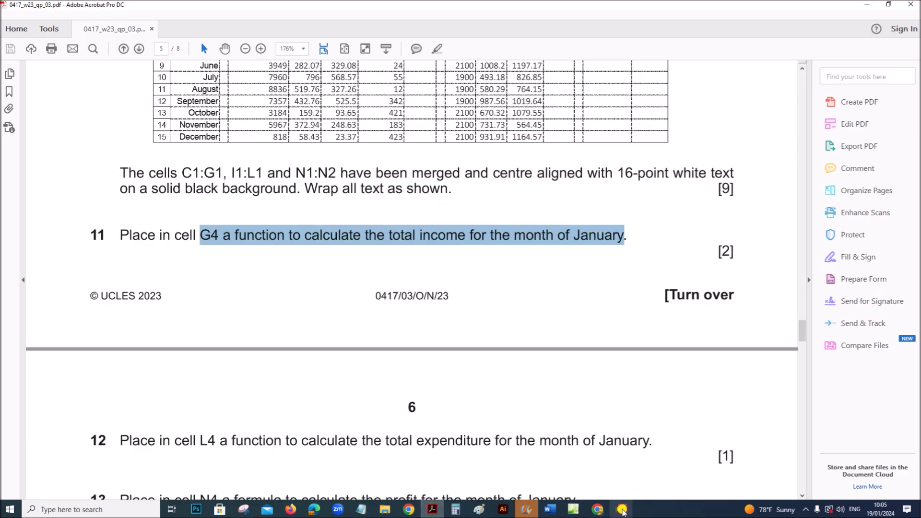
Total January's income in cell G4 in Excel with a SUM function over C4:F4
click(620, 508)
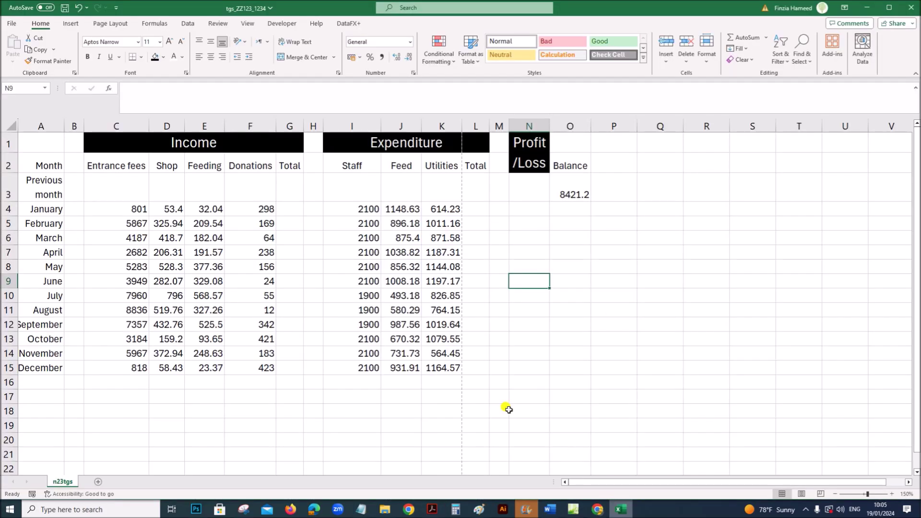
click(294, 210)
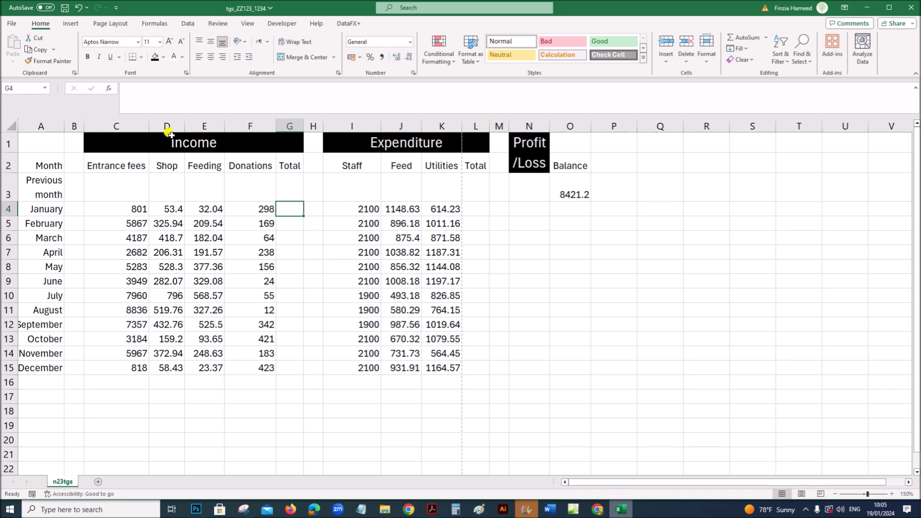
drag(126, 207, 252, 207)
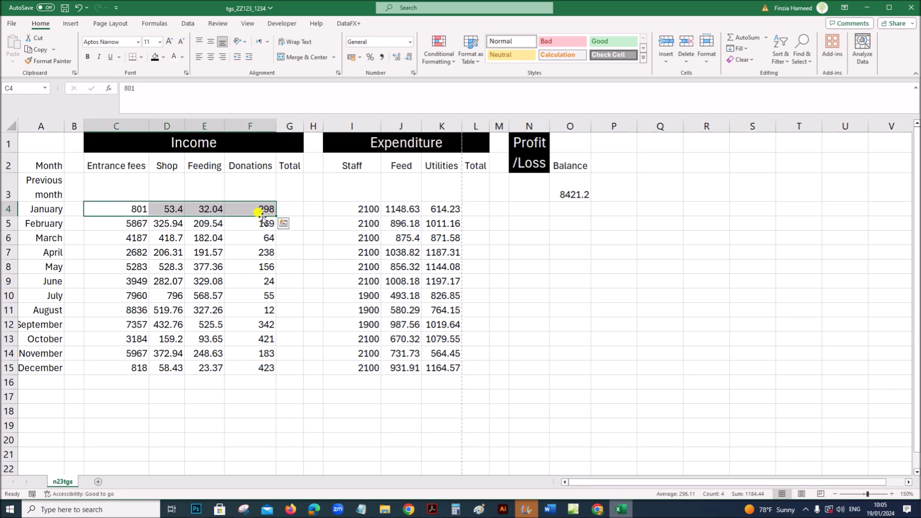
click(287, 209)
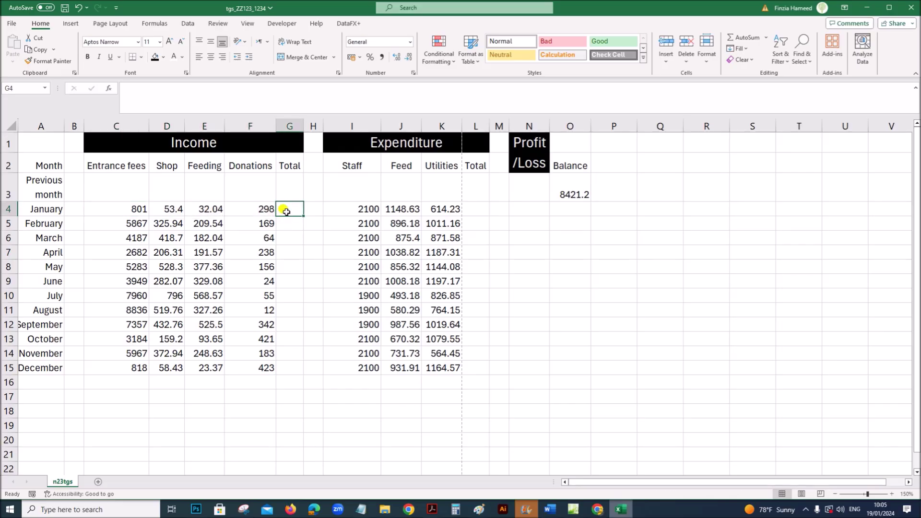
click(43, 209)
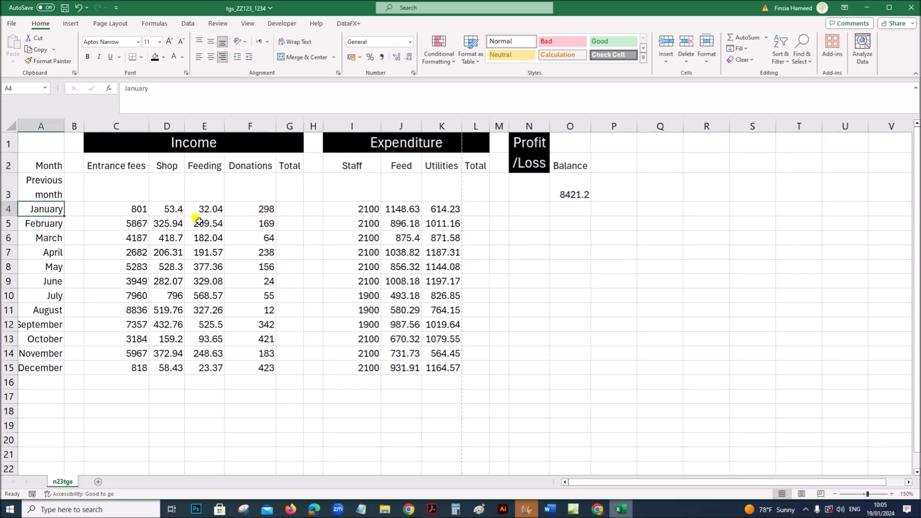
click(290, 209)
text(=sum)
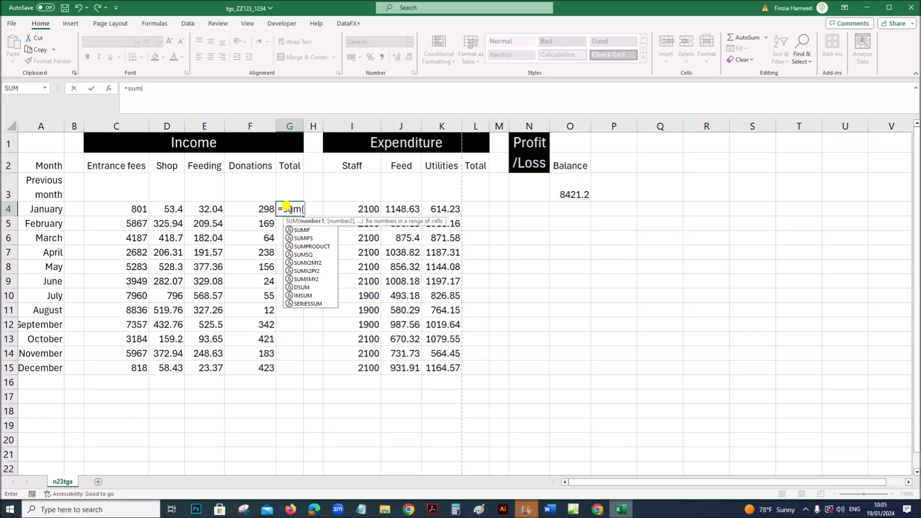
text(()
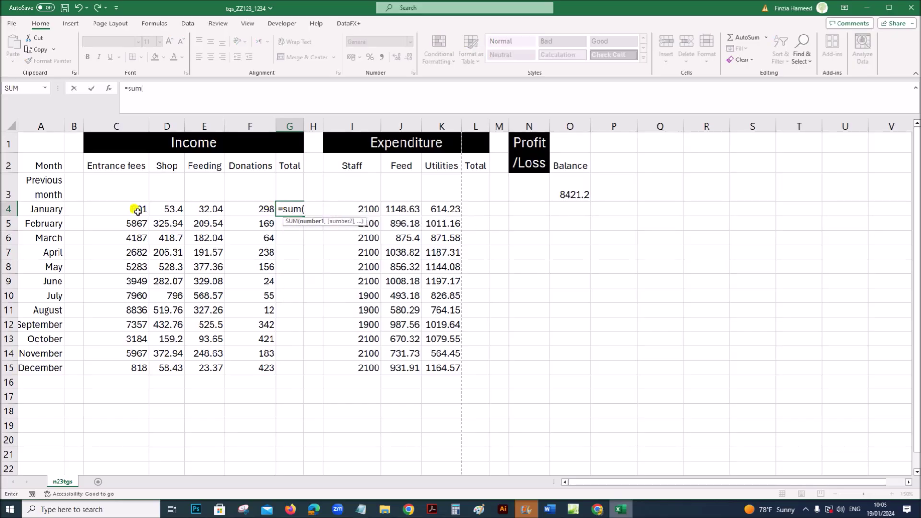
drag(136, 211, 241, 213)
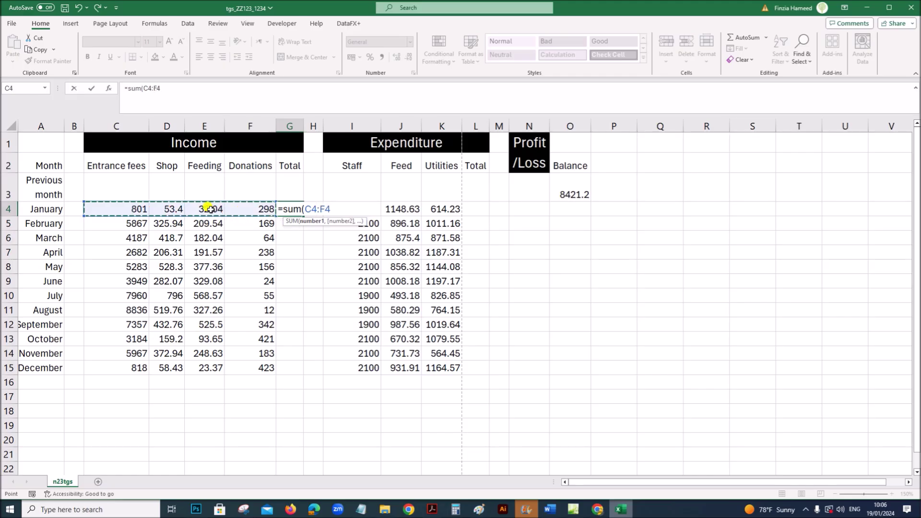
key(Return)
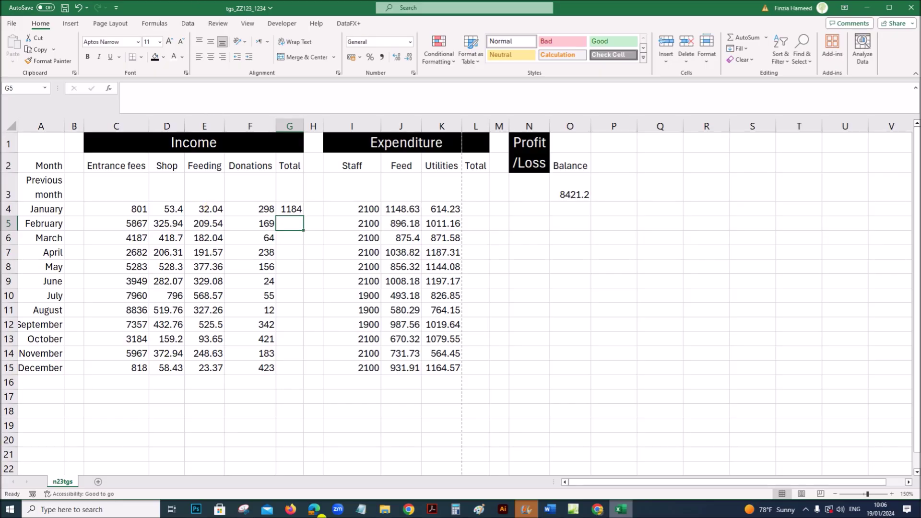
Switch to the exam PDF and read question 12's instruction for cell L4
click(431, 509)
scroll(406, 398, down, 2)
scroll(407, 397, down, 3)
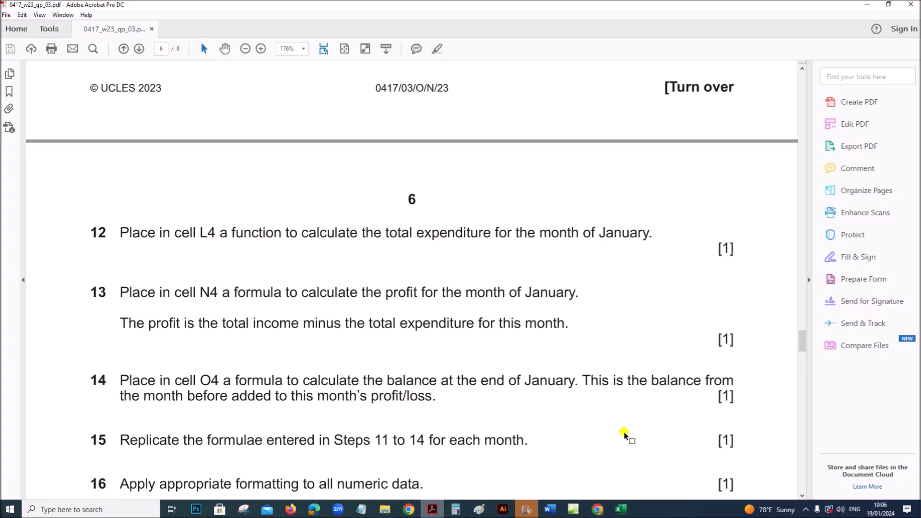
Total January's expenditure in cell L4 in Excel with a SUM function over I4:K4
click(620, 508)
click(476, 205)
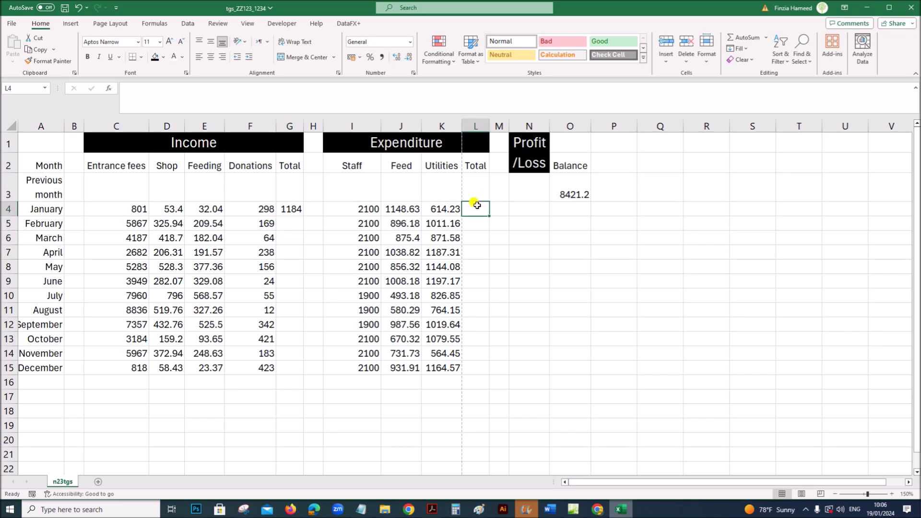
text(=)
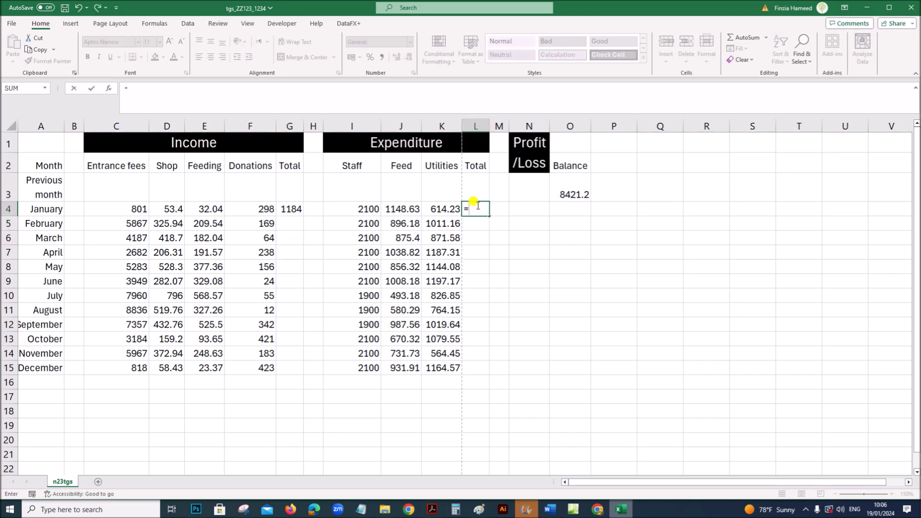
text(sum)
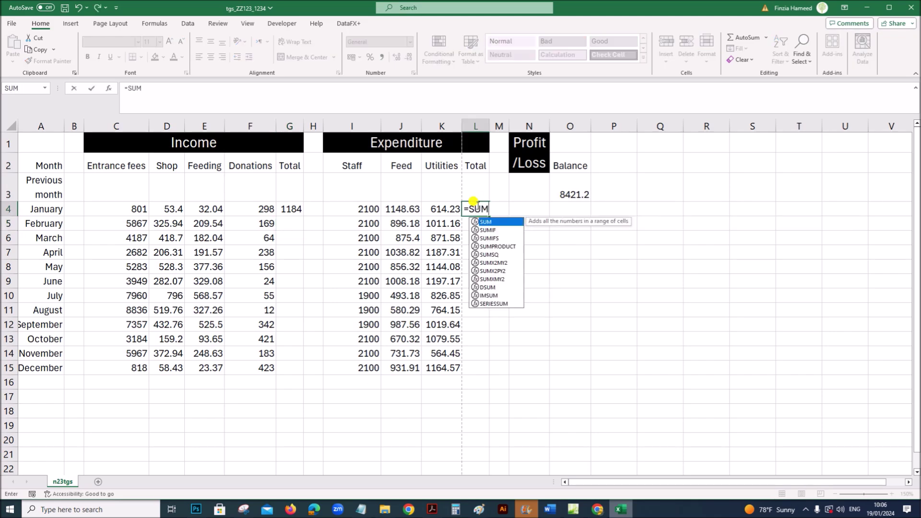
key(Tab)
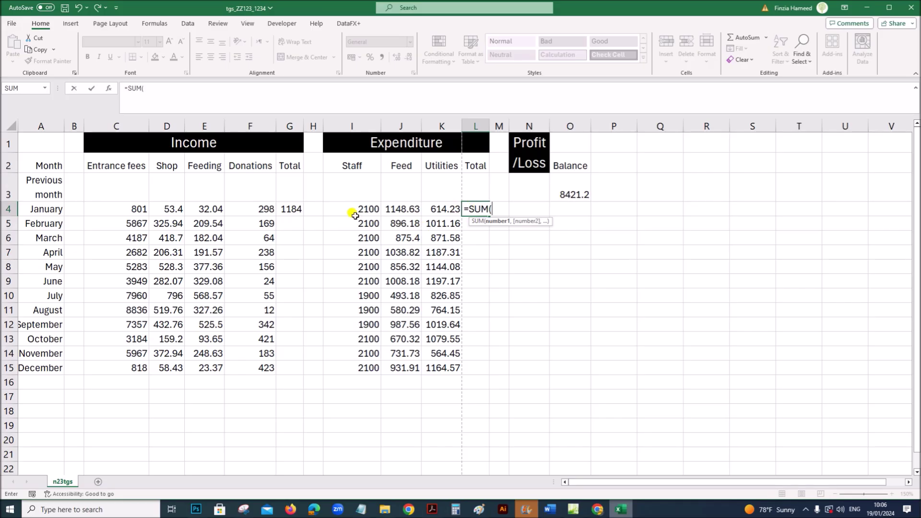
drag(355, 210, 424, 210)
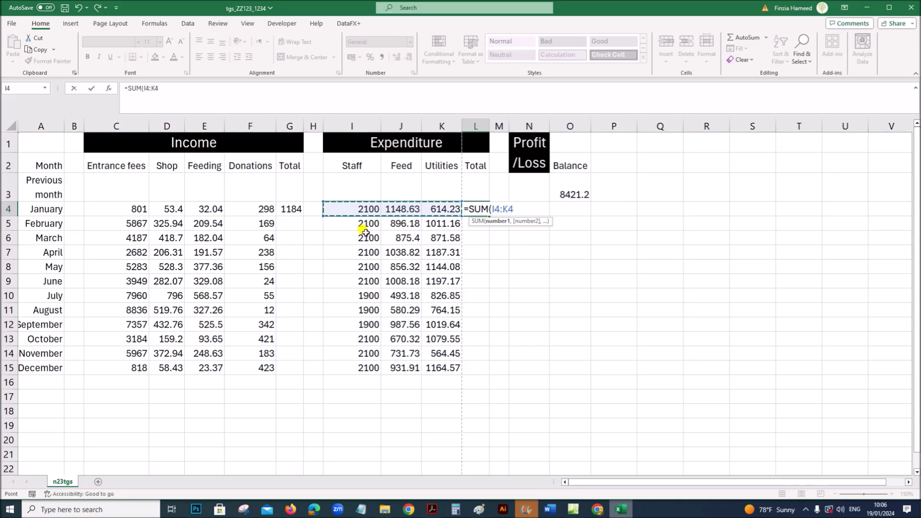
text())
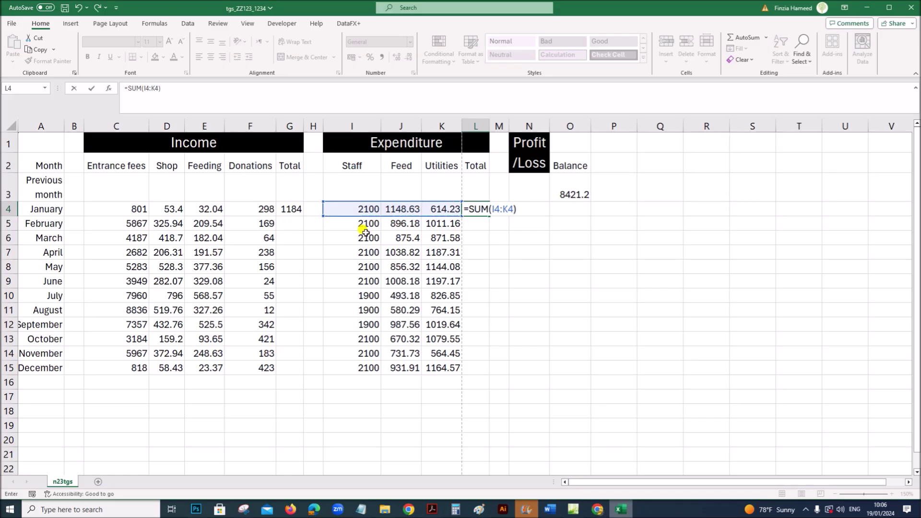
key(Return)
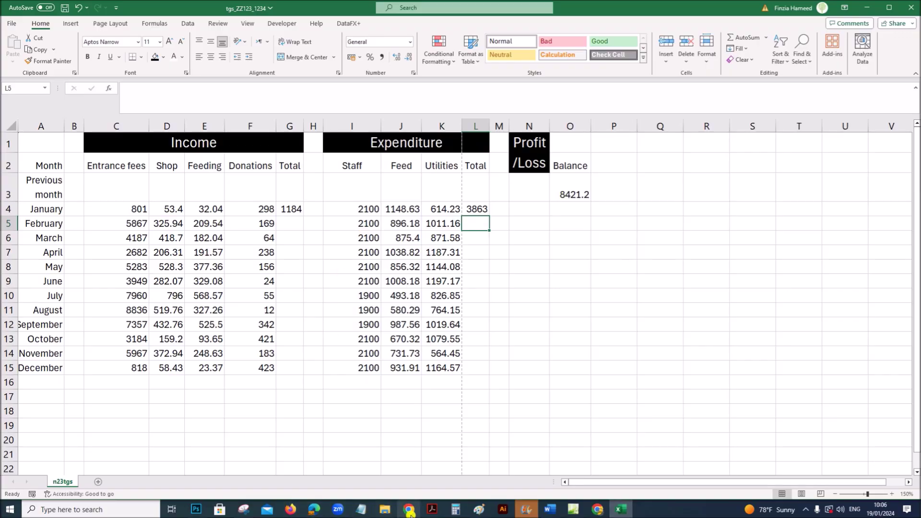
Read question 13 in the PDF, then calculate January's profit in cell N4 in Excel with the formula =G4-L4
click(432, 508)
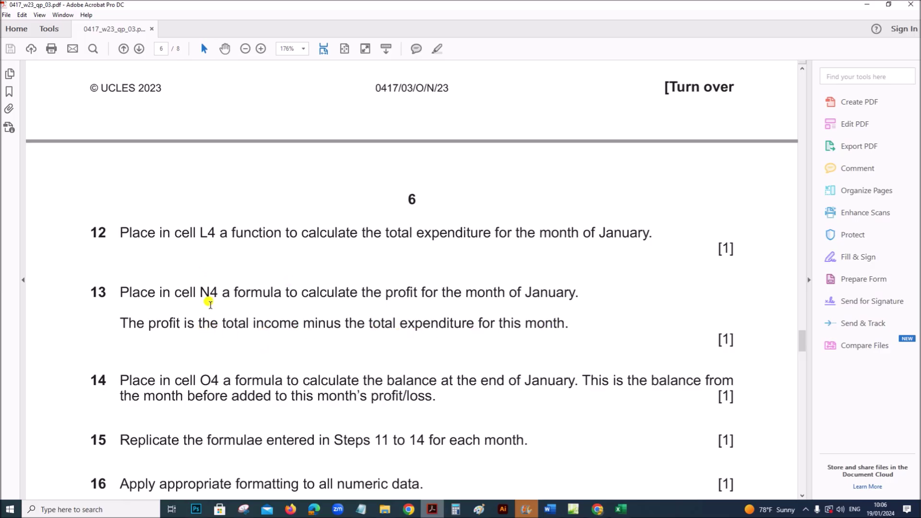
drag(199, 291, 281, 292)
click(621, 508)
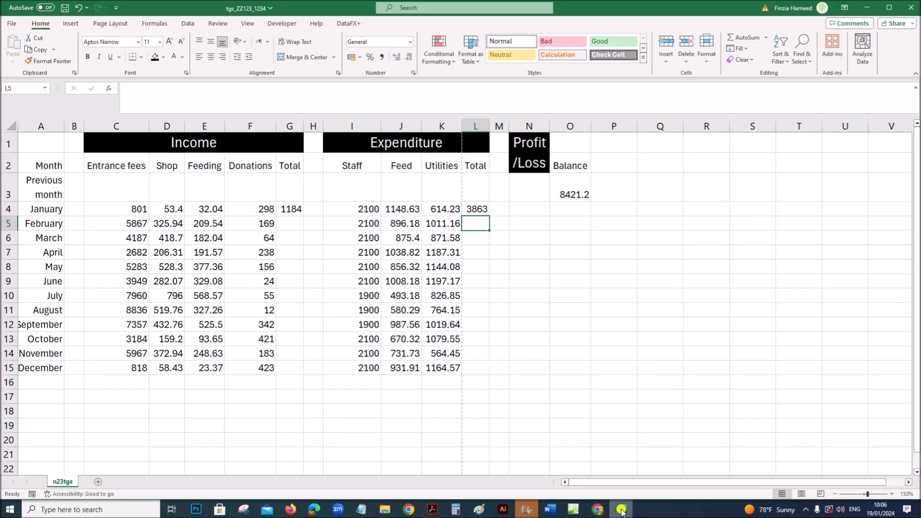
click(530, 209)
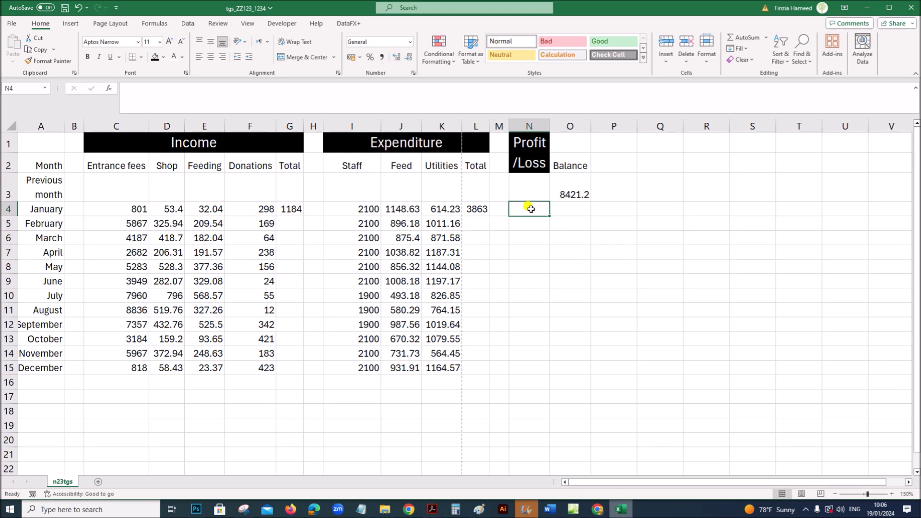
text(=)
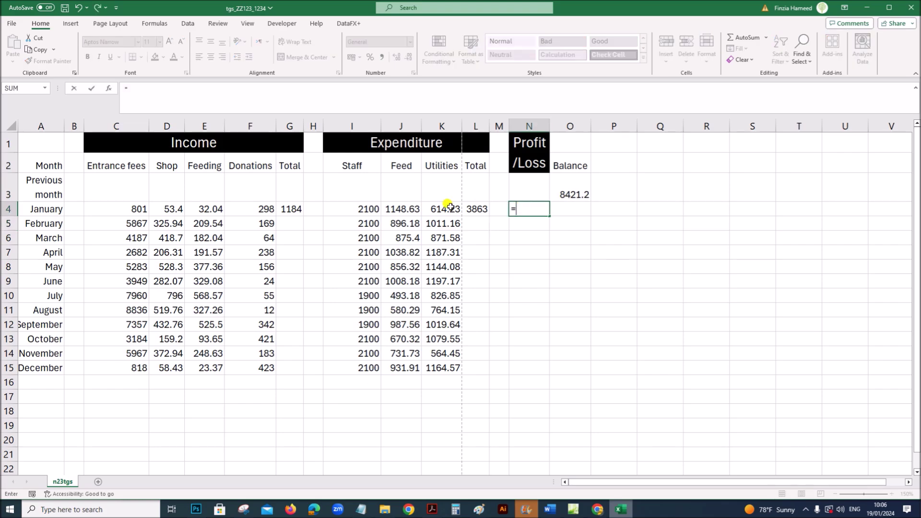
click(289, 208)
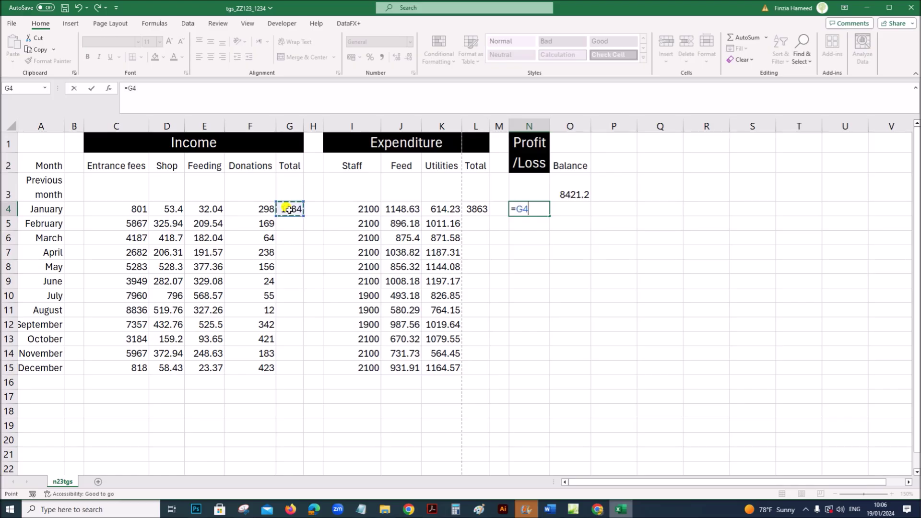
text(-)
click(468, 207)
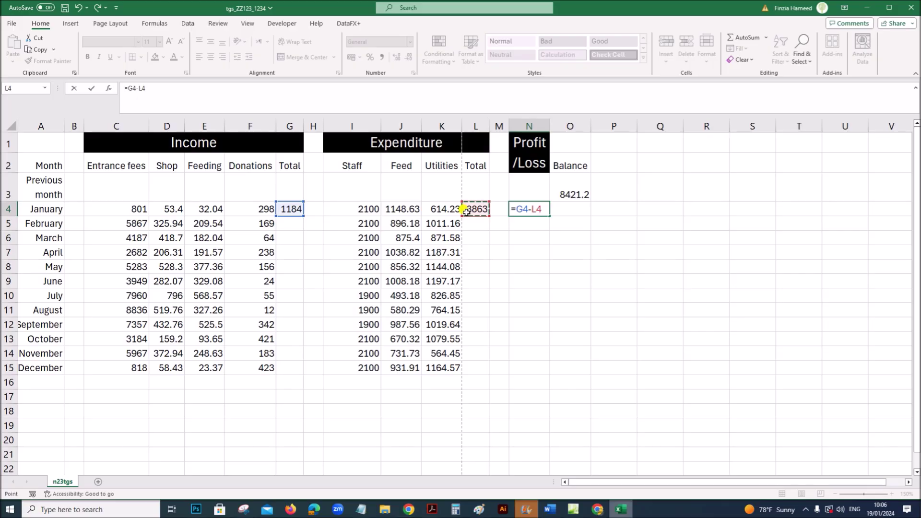
key(Return)
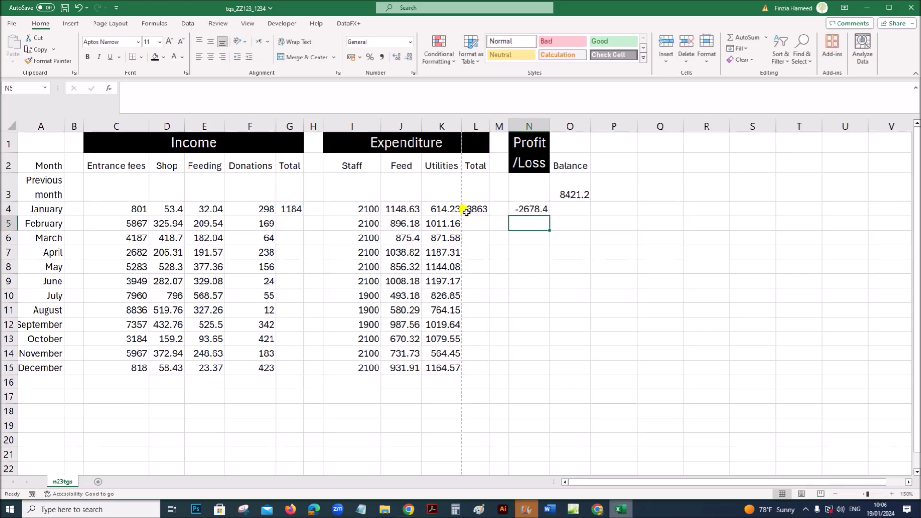
Read question 14 in the PDF about the January balance formula for cell O4
click(431, 509)
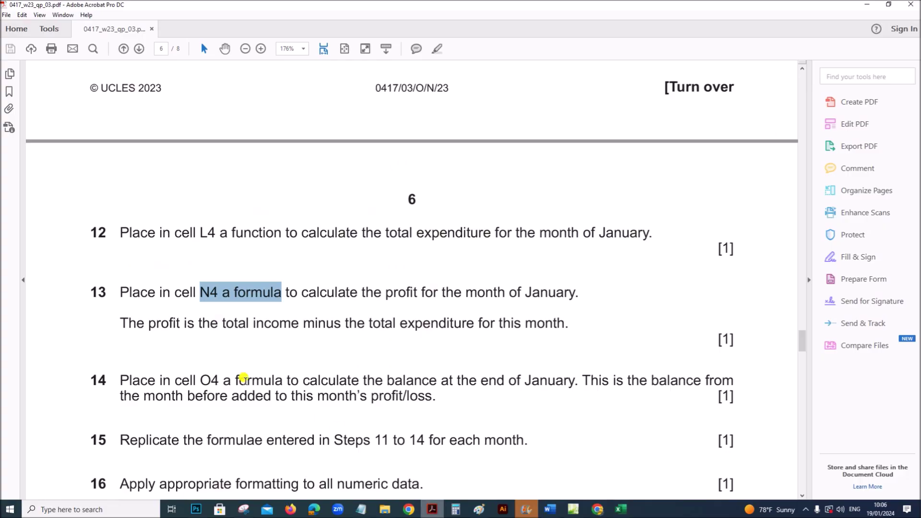
scroll(215, 350, down, 2)
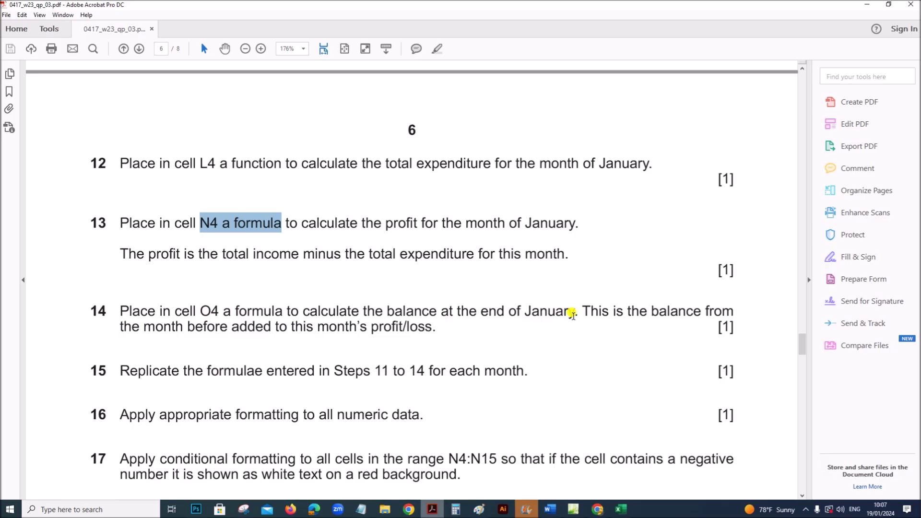
drag(586, 311, 701, 311)
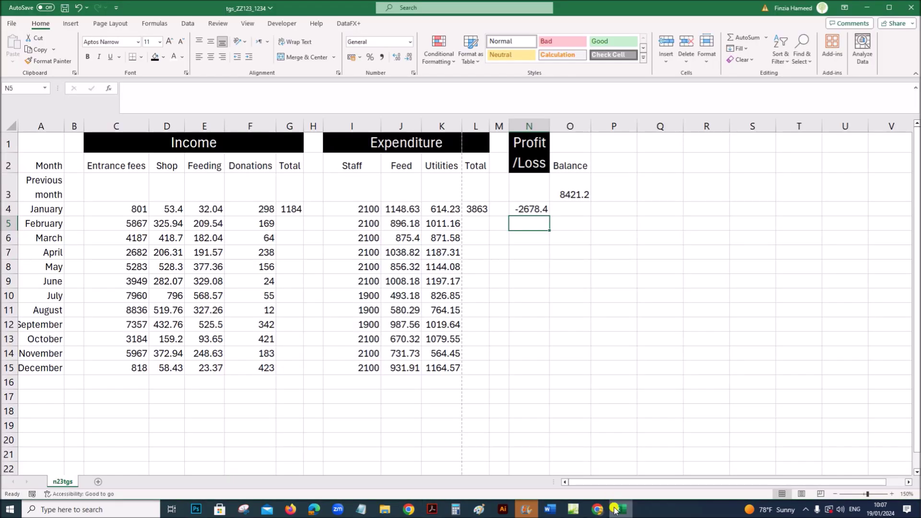
Calculate January's closing balance in cell O4 in Excel with the formula =N4+O3
click(621, 509)
click(526, 208)
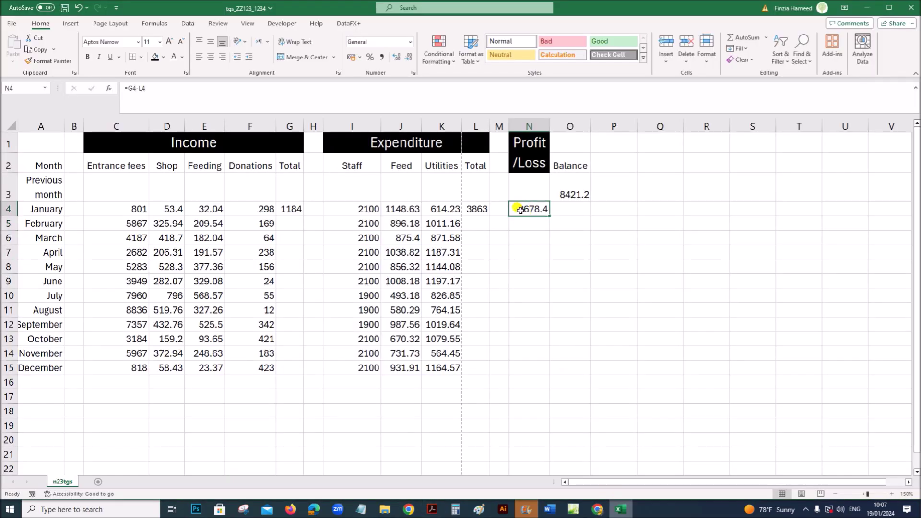
click(570, 208)
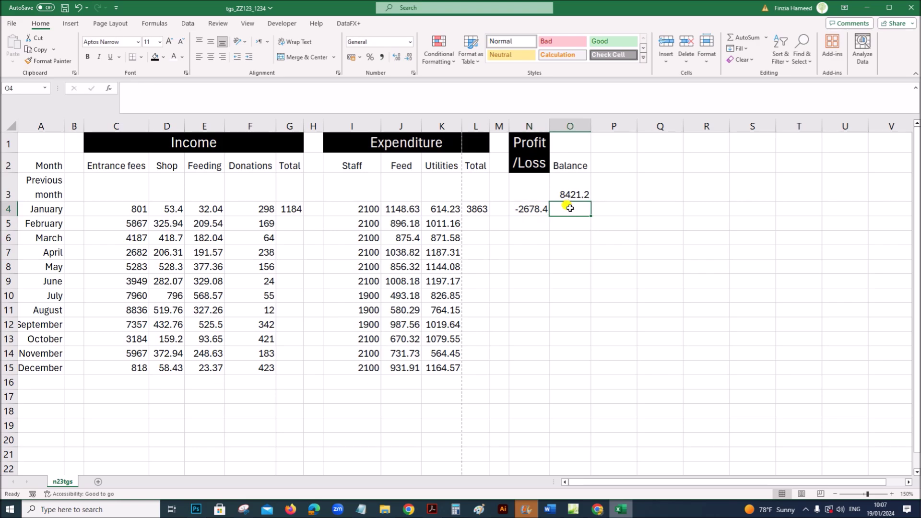
click(535, 208)
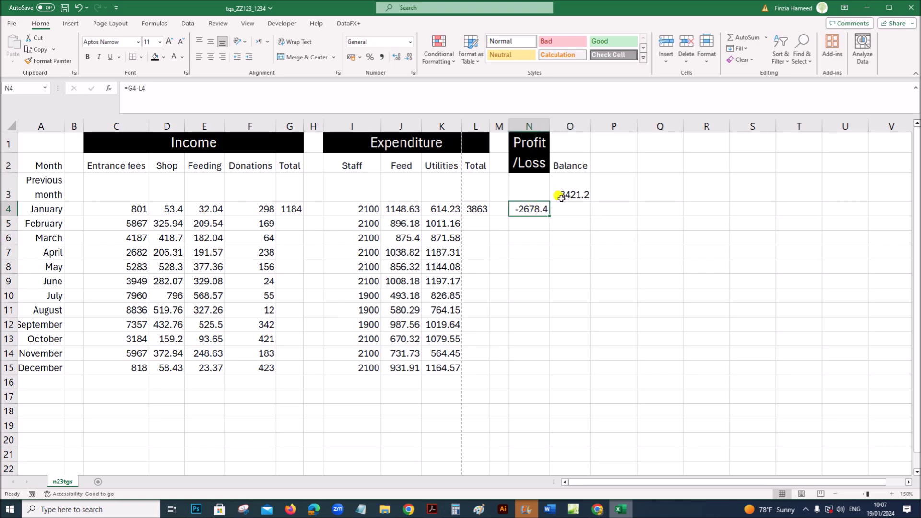
click(561, 197)
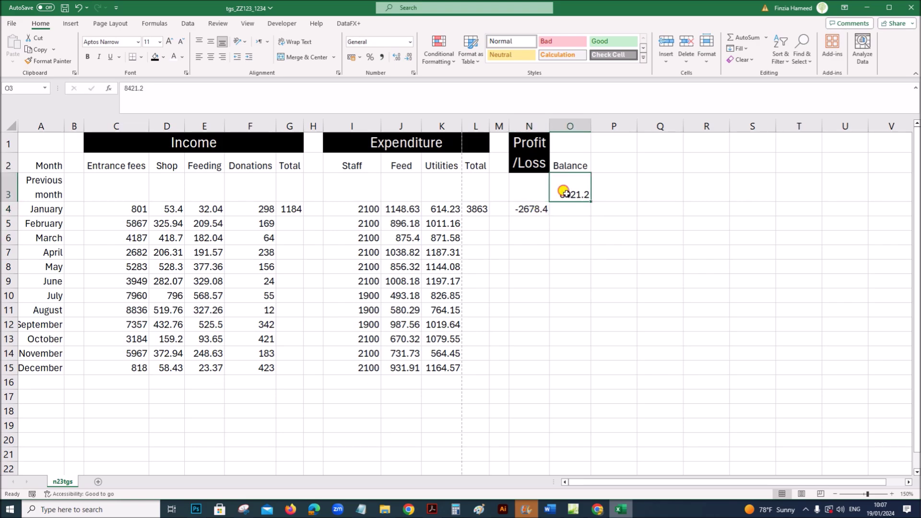
click(562, 211)
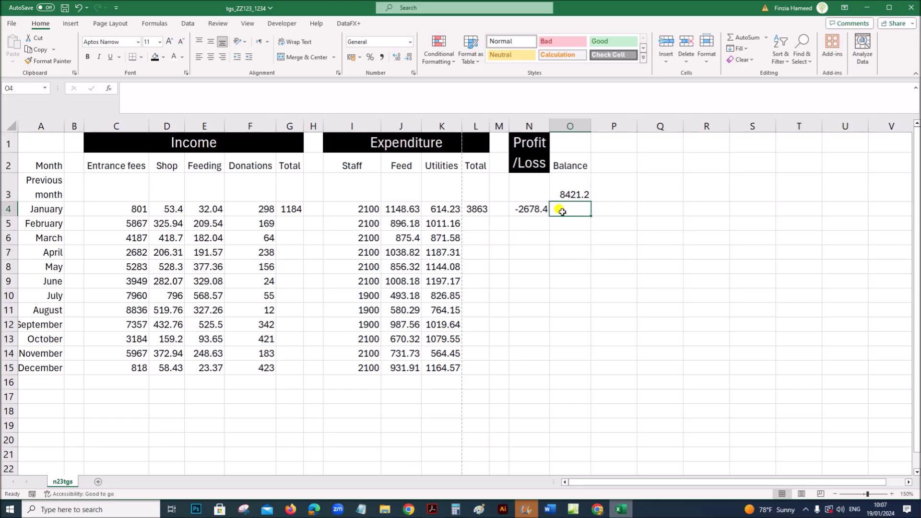
text(=)
click(539, 210)
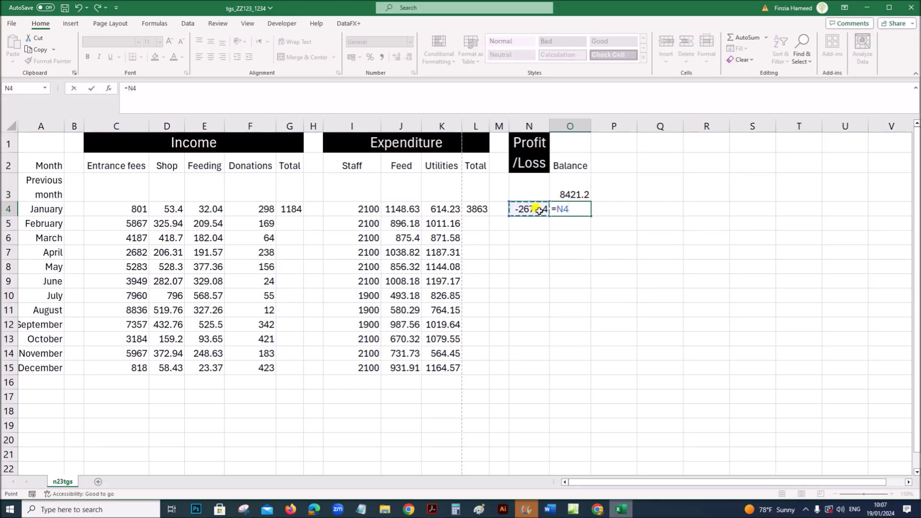
text(+)
click(566, 191)
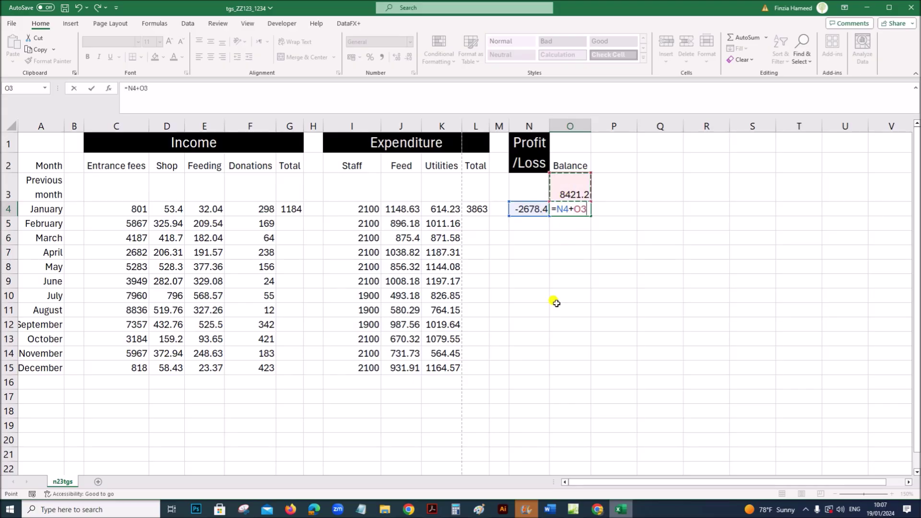
key(Return)
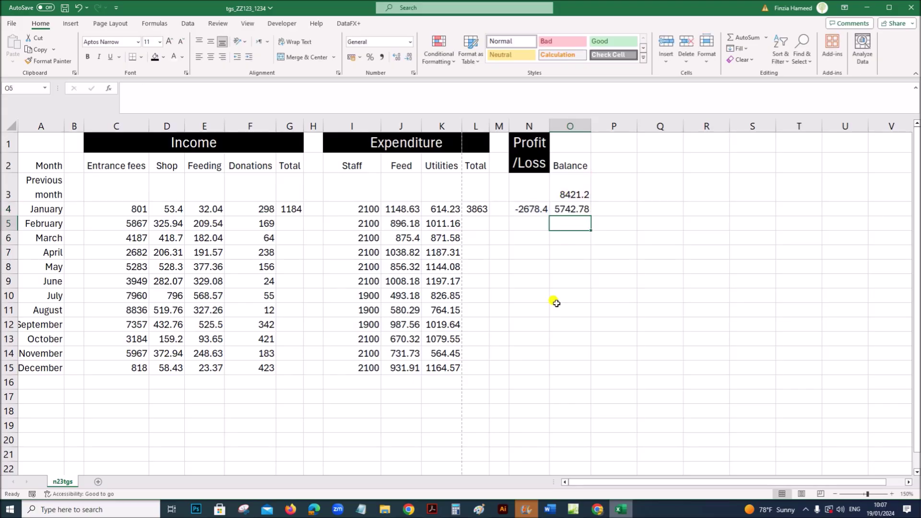
Read question 15 in the PDF, then replicate the income and expenditure totals from G4 and L4 down to December in Excel
click(431, 507)
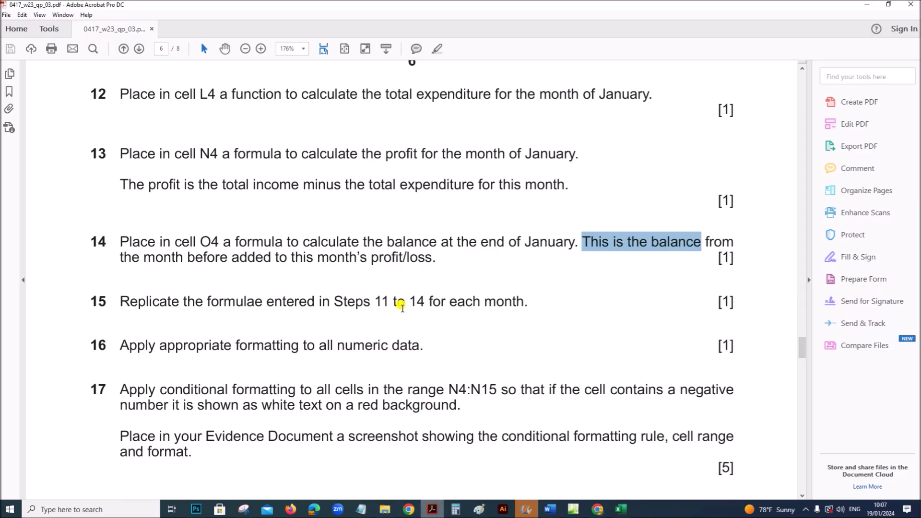
key(alt+Tab)
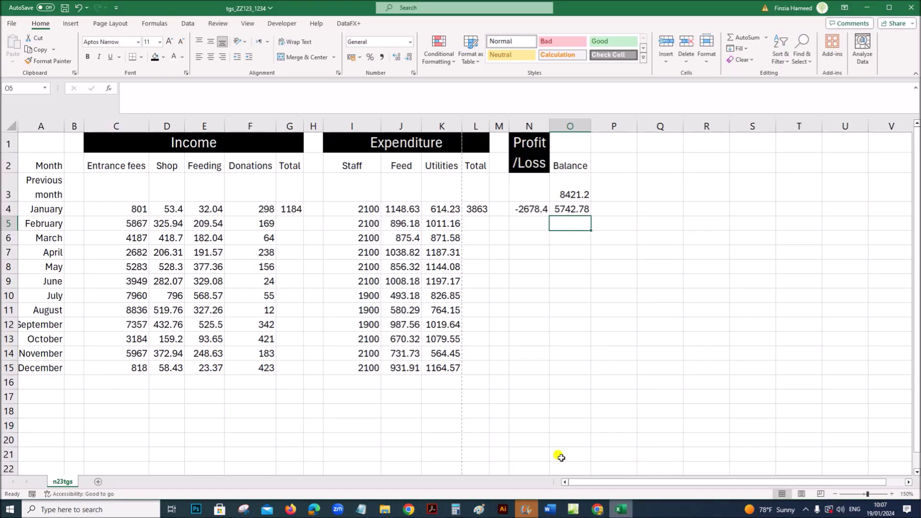
click(296, 212)
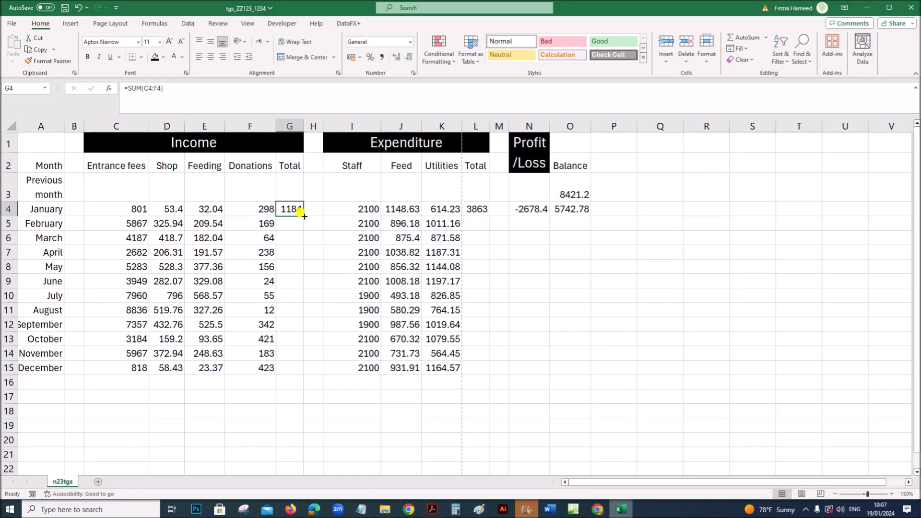
double_click(304, 216)
click(474, 209)
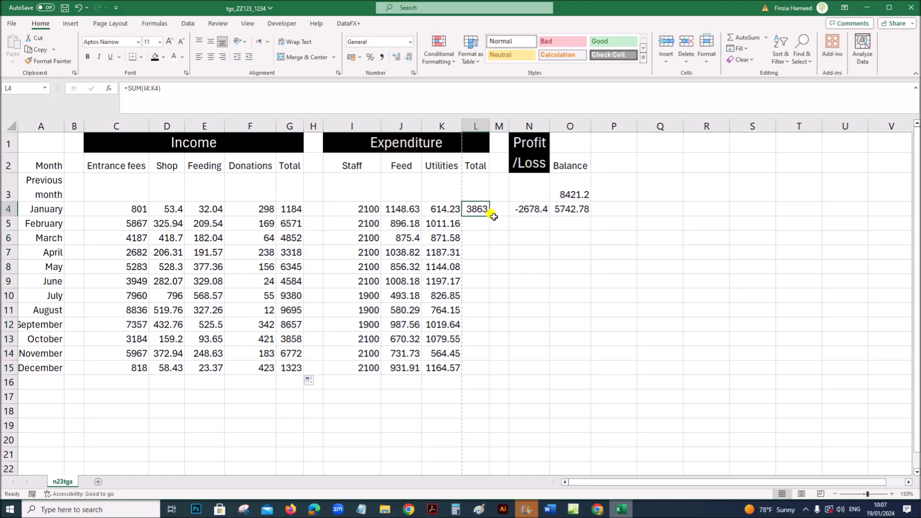
double_click(487, 216)
Replicate the profit/loss formula in N4 and the balance formula in O4 down to row 15
click(547, 211)
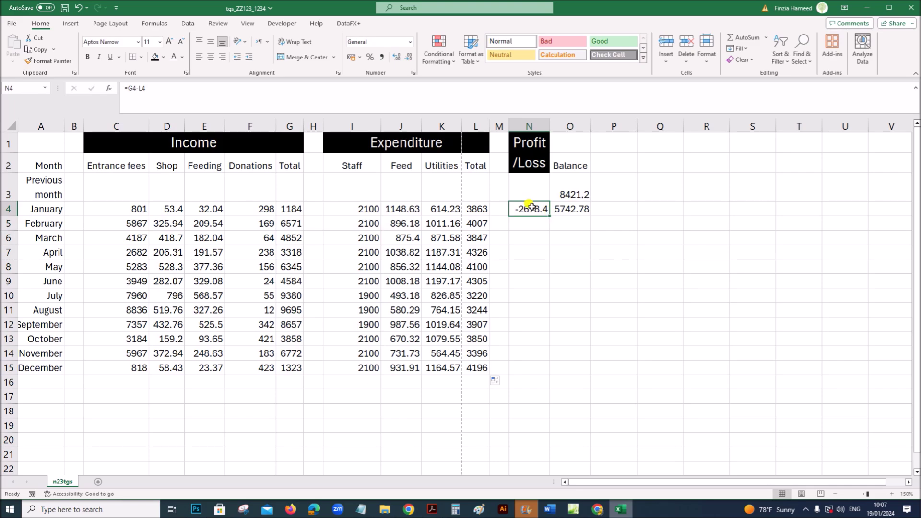
drag(549, 216, 540, 370)
click(578, 210)
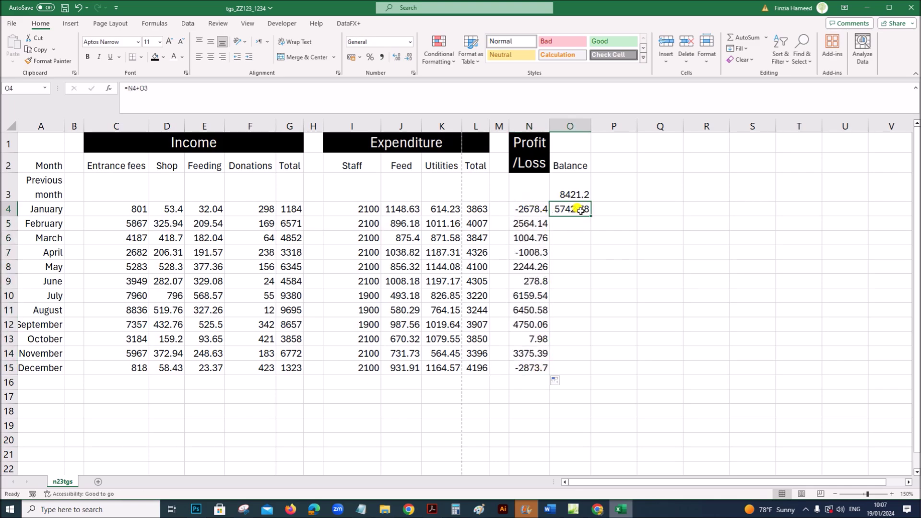
double_click(590, 216)
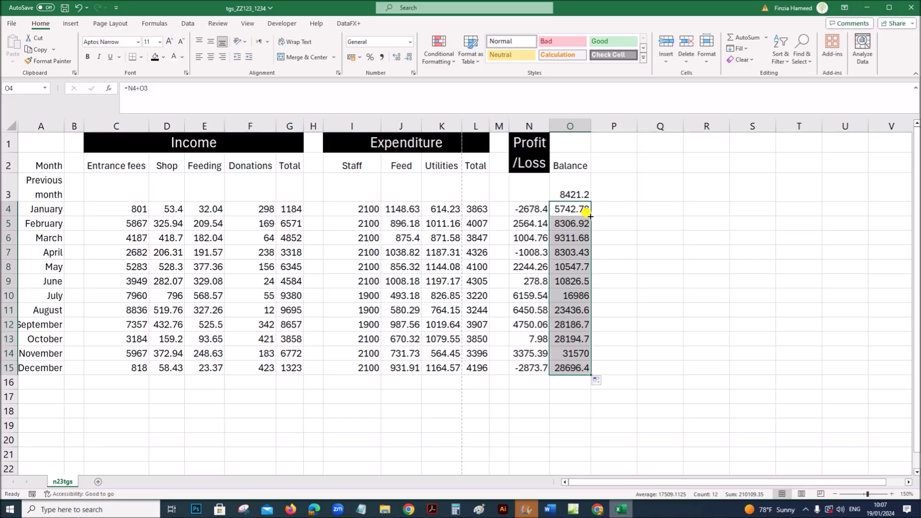
Read question 16 in the exam paper PDF about formatting the numeric data, then return to the Excel workbook
click(432, 509)
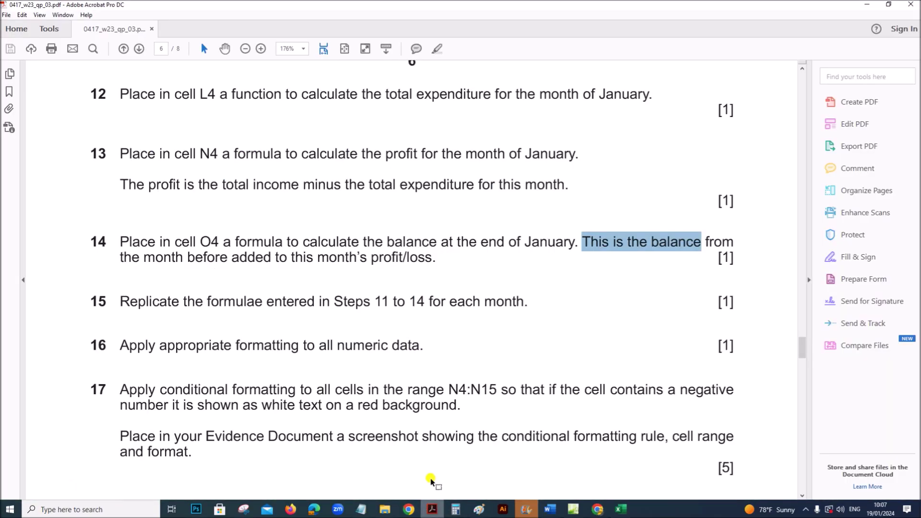
scroll(439, 386, down, 3)
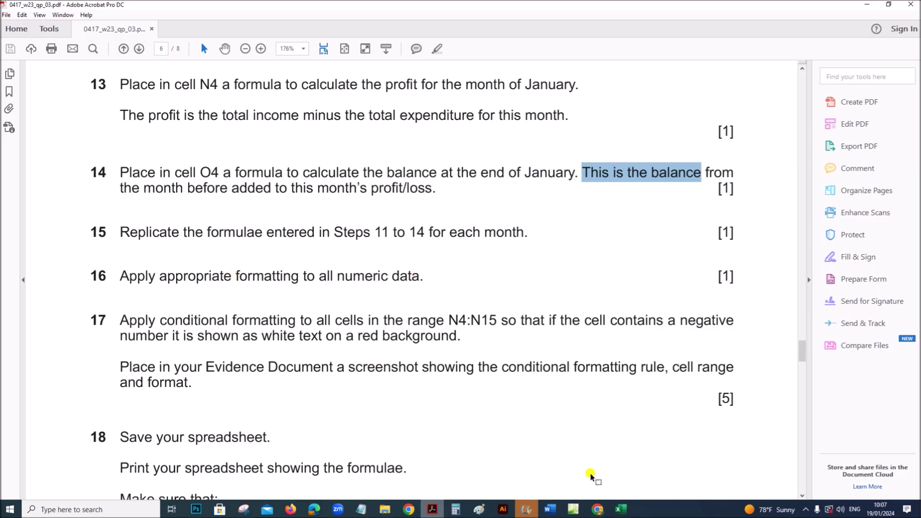
click(617, 507)
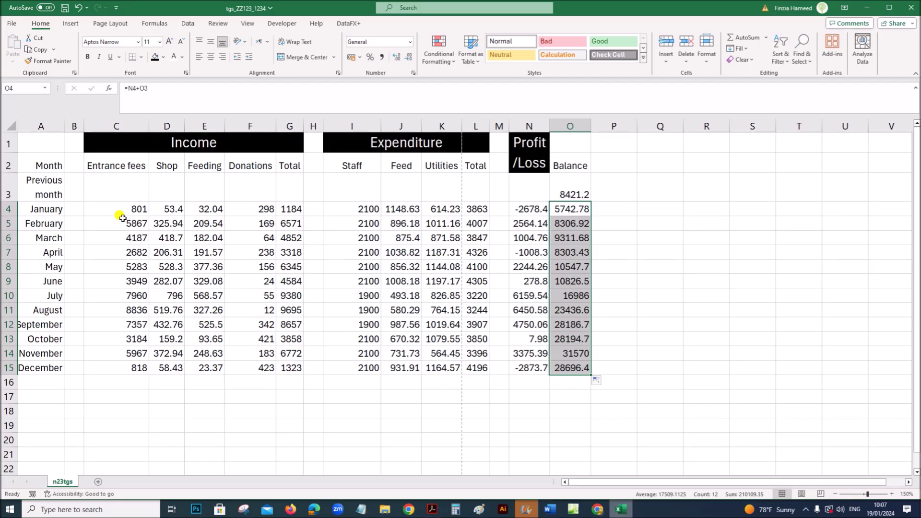
Format C4:O15 and O3 as Currency with 2 decimal places and the $ English (United States) symbol
drag(117, 209, 580, 363)
click(568, 191)
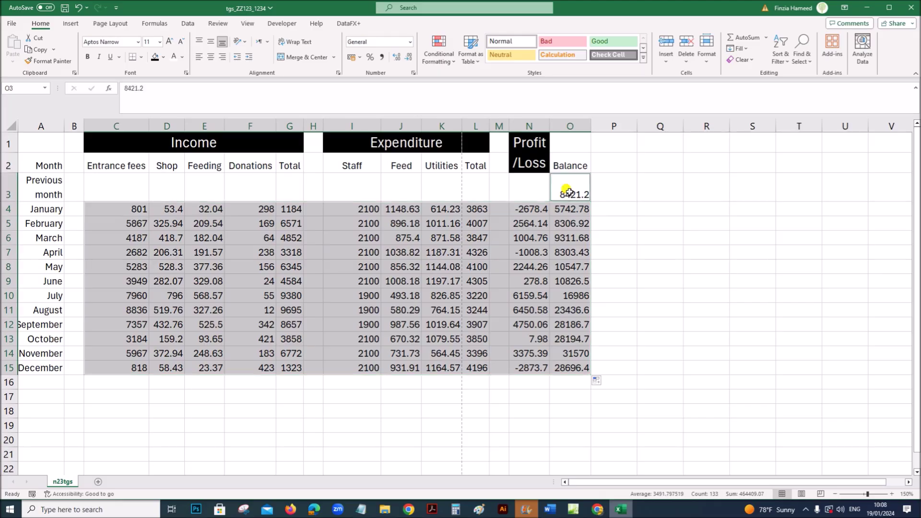
right_click(472, 283)
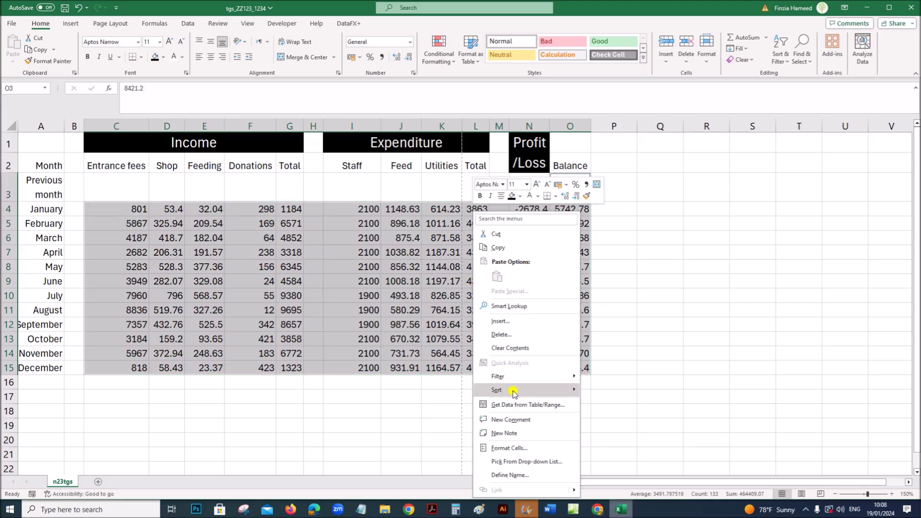
click(511, 449)
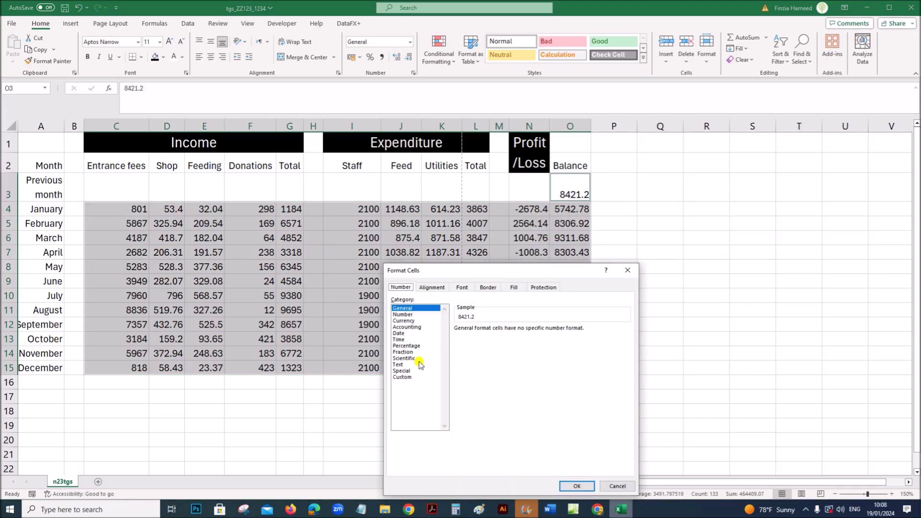
click(402, 320)
drag(491, 270, 379, 168)
click(514, 239)
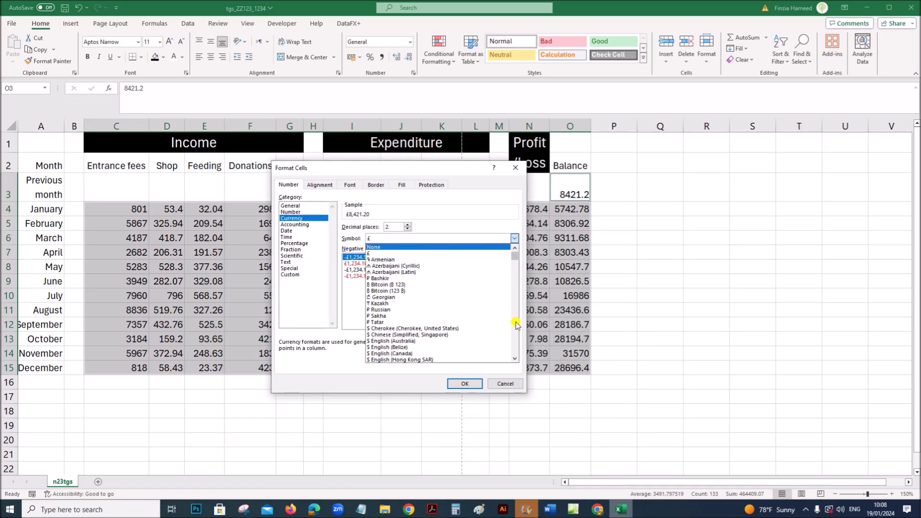
scroll(431, 355, down, 1)
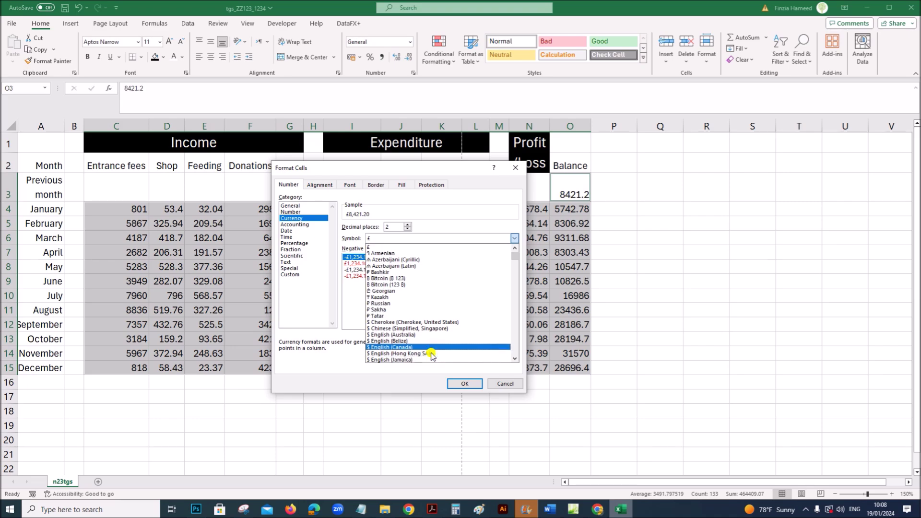
scroll(431, 355, down, 5)
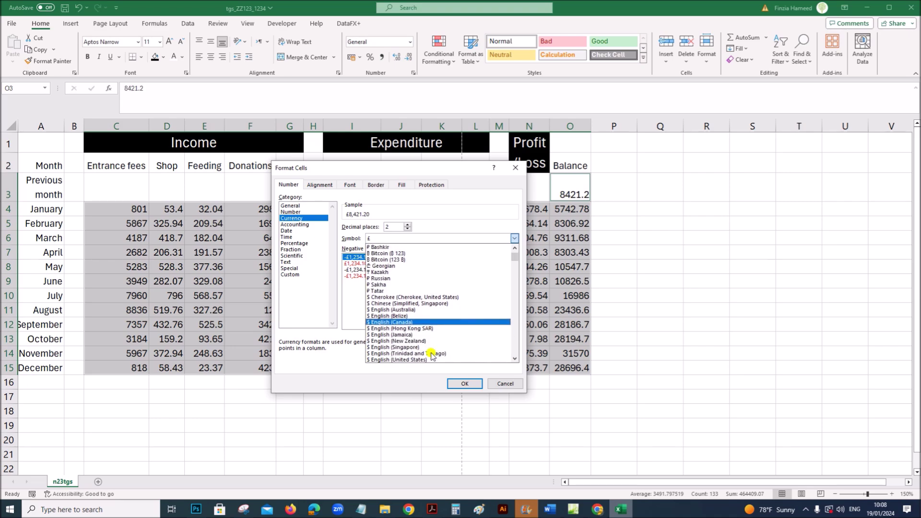
click(431, 354)
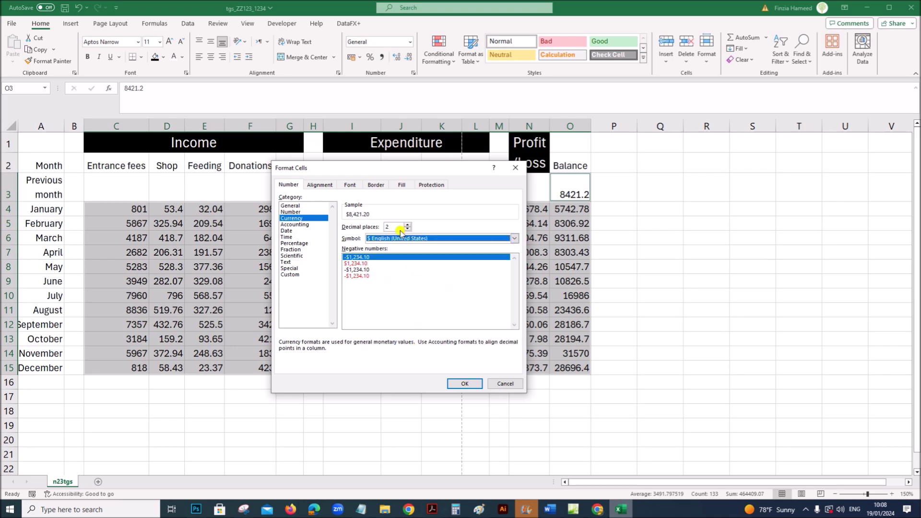
click(458, 384)
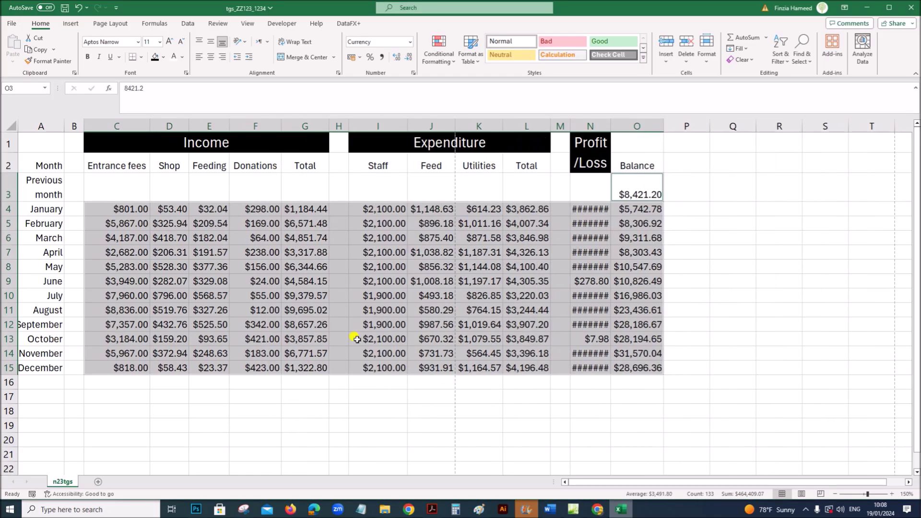
AutoFit the widths of all columns in the sheet to their contents
click(11, 123)
double_click(64, 125)
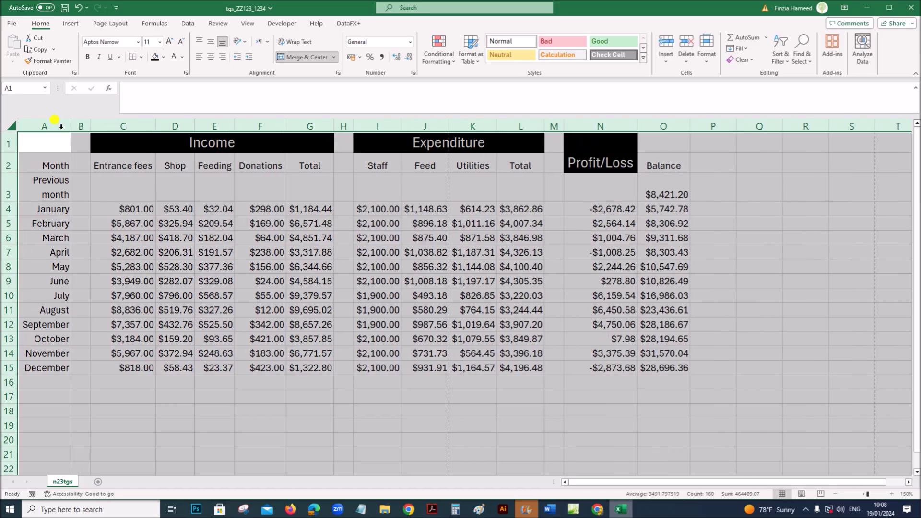
click(458, 310)
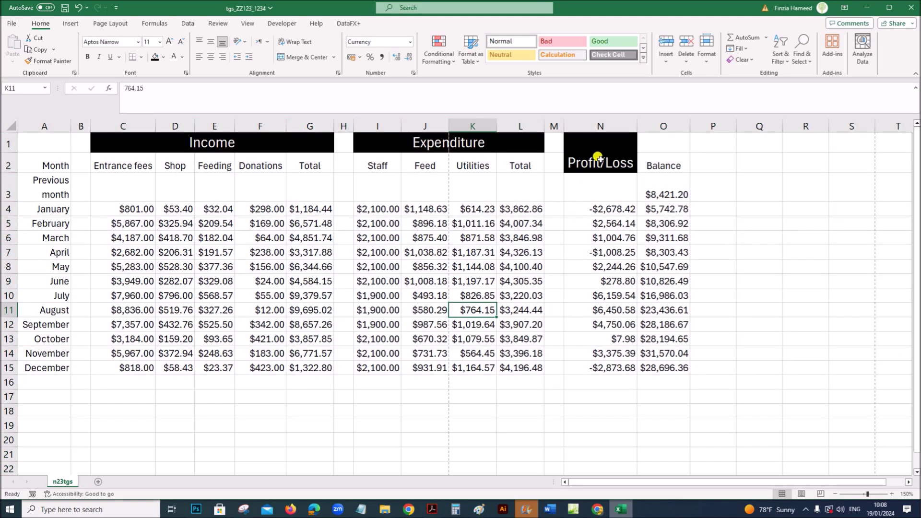
Fit column N to its currency values and insert a line break before "/Loss" in the merged N1 heading
drag(638, 126, 608, 126)
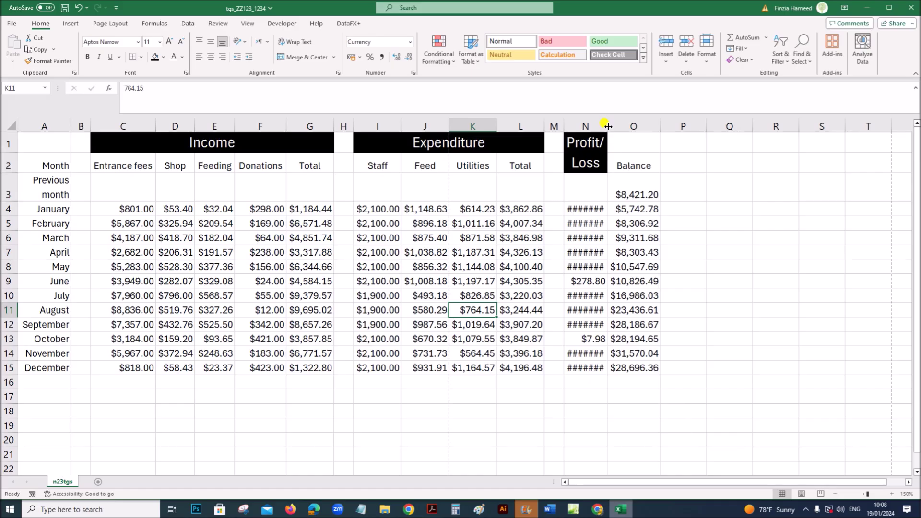
double_click(608, 125)
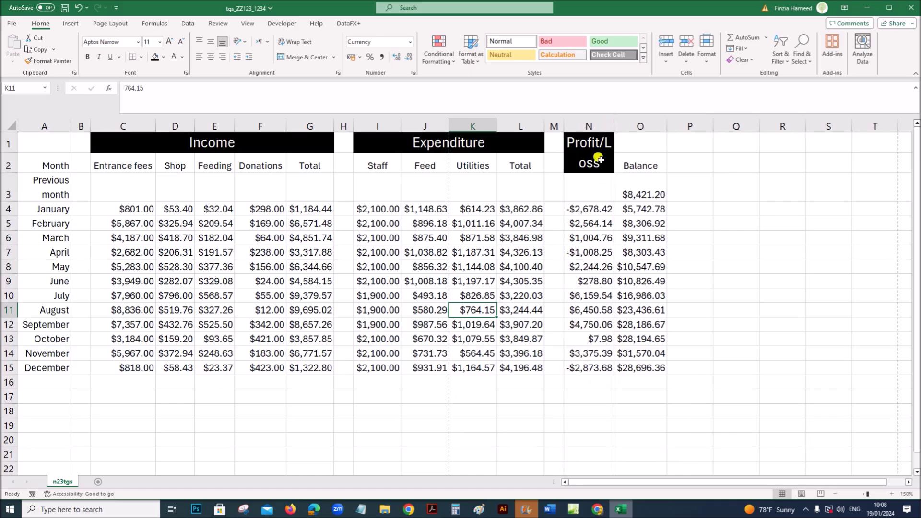
click(587, 150)
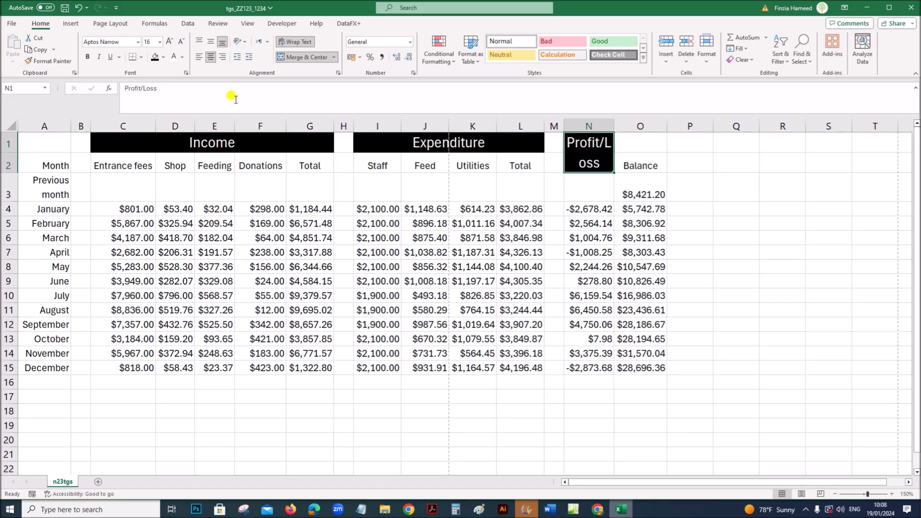
click(145, 89)
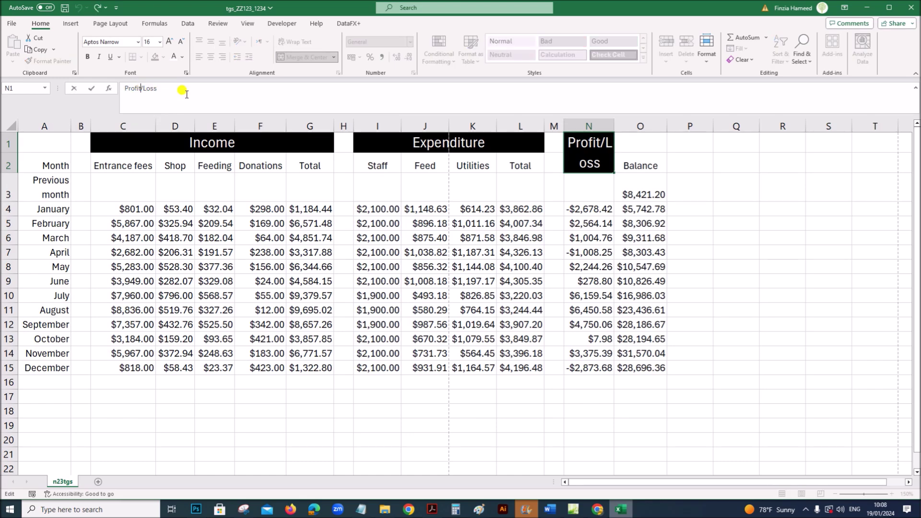
key(alt+Return)
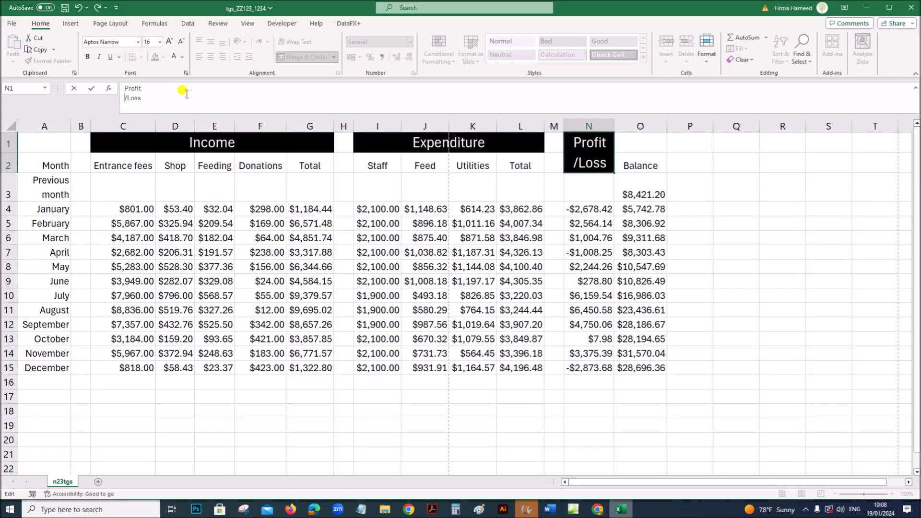
click(586, 283)
Check the heading layout in question 10 of the PDF, then read question 17 about conditional formatting for N4:N15
click(432, 509)
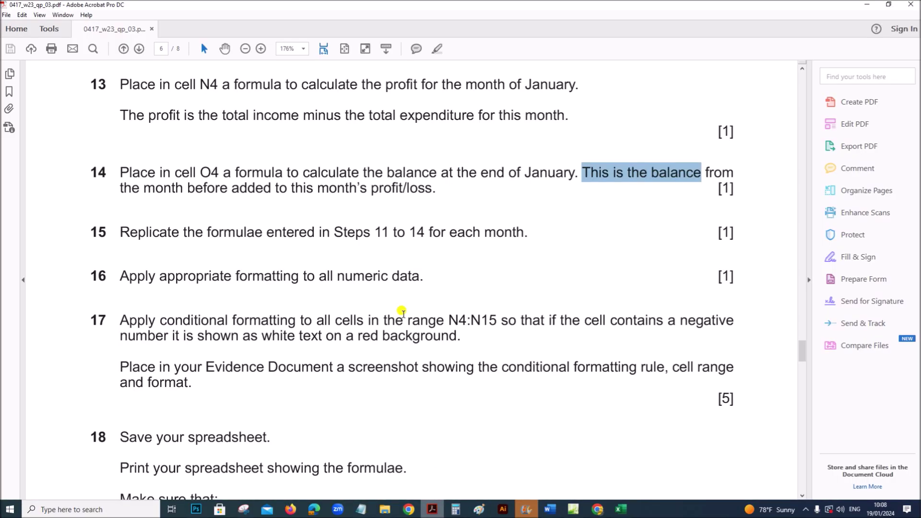
scroll(298, 246, up, 12)
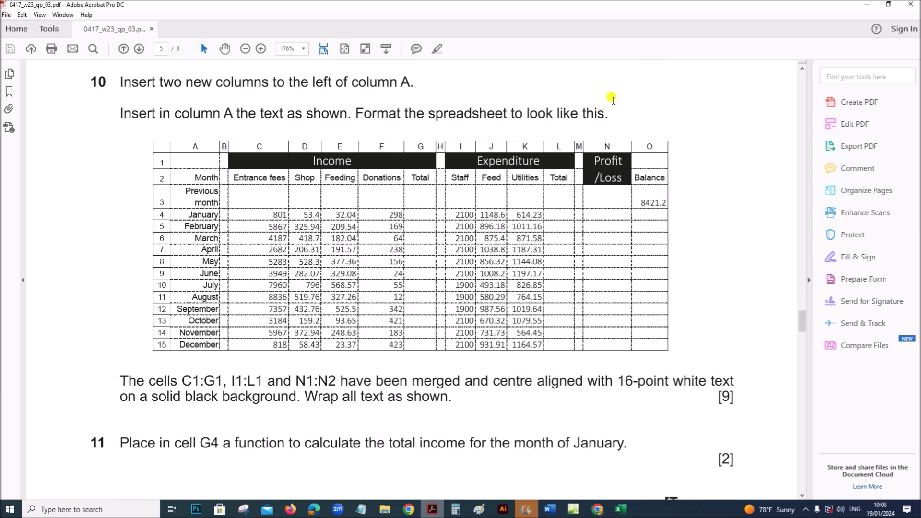
scroll(596, 259, down, 12)
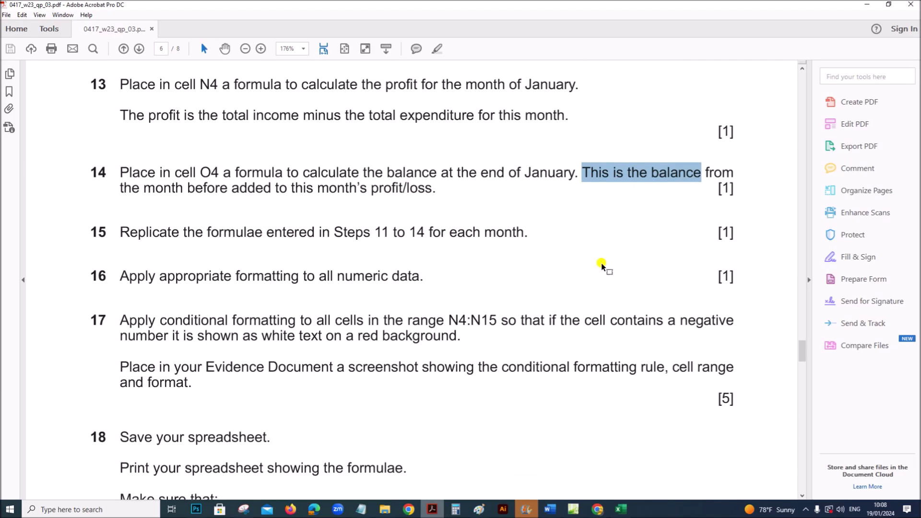
scroll(422, 263, down, 3)
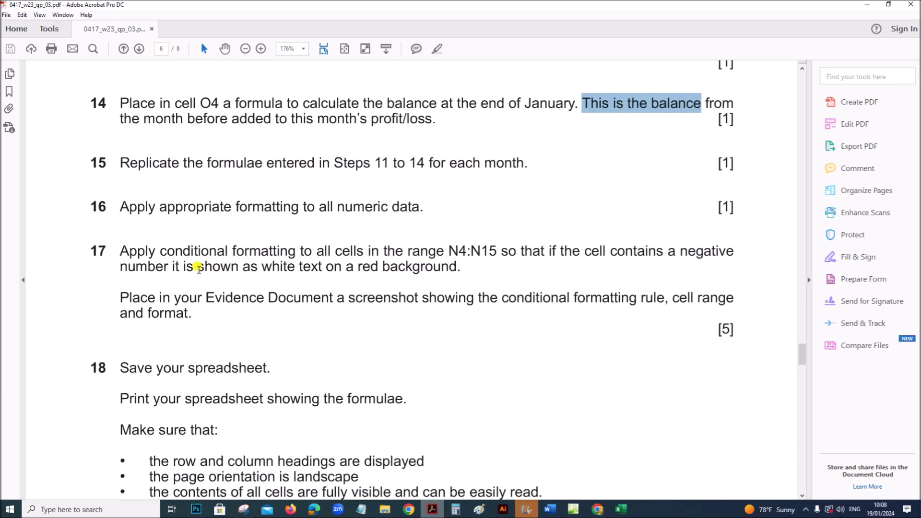
drag(199, 254, 470, 252)
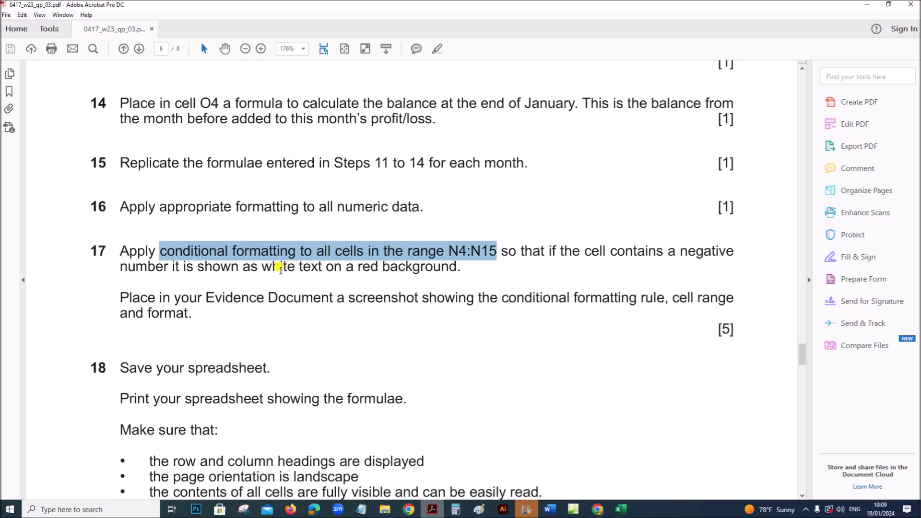
In Excel, start a Less Than conditional formatting rule for N4:N15 with 0 as the comparison value
click(620, 509)
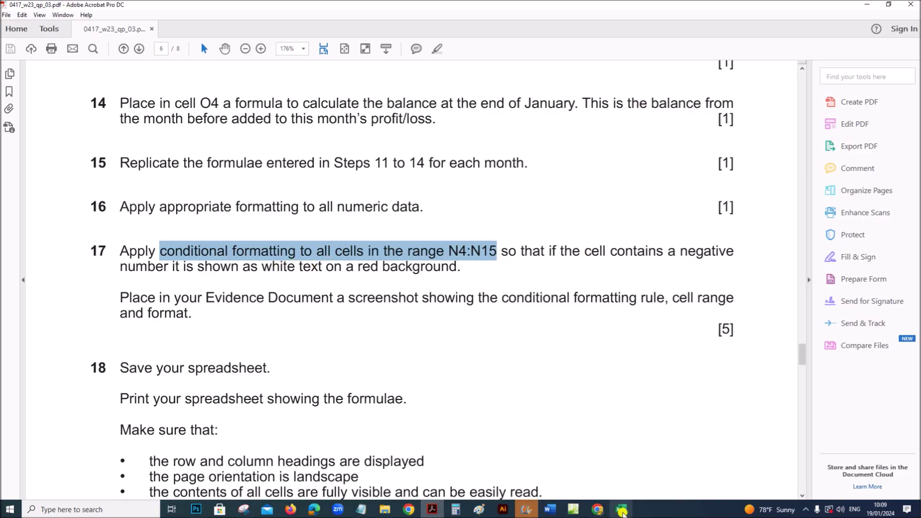
click(773, 288)
drag(602, 210, 585, 360)
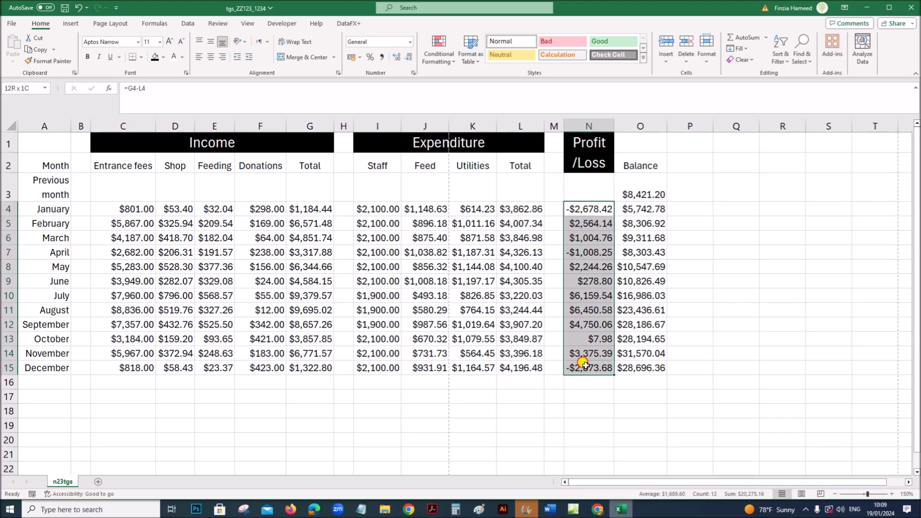
drag(585, 365, 585, 366)
click(439, 56)
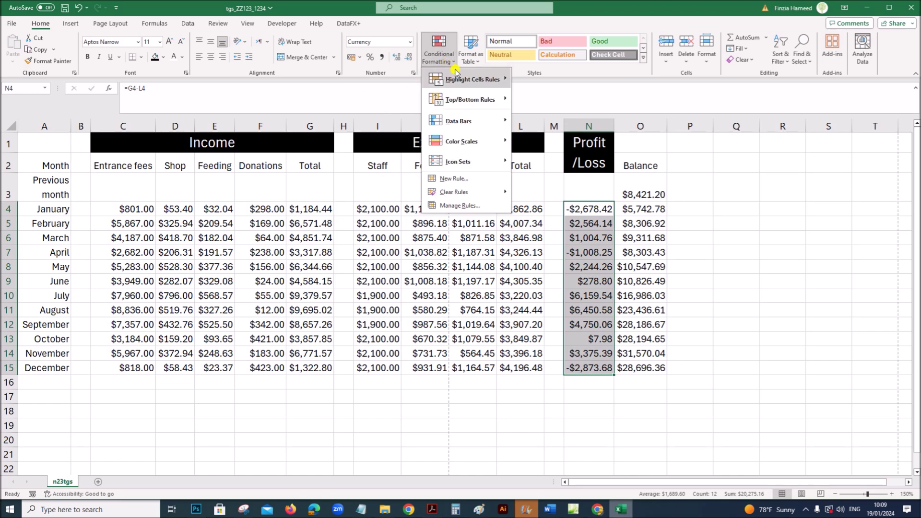
mouse_move(487, 82)
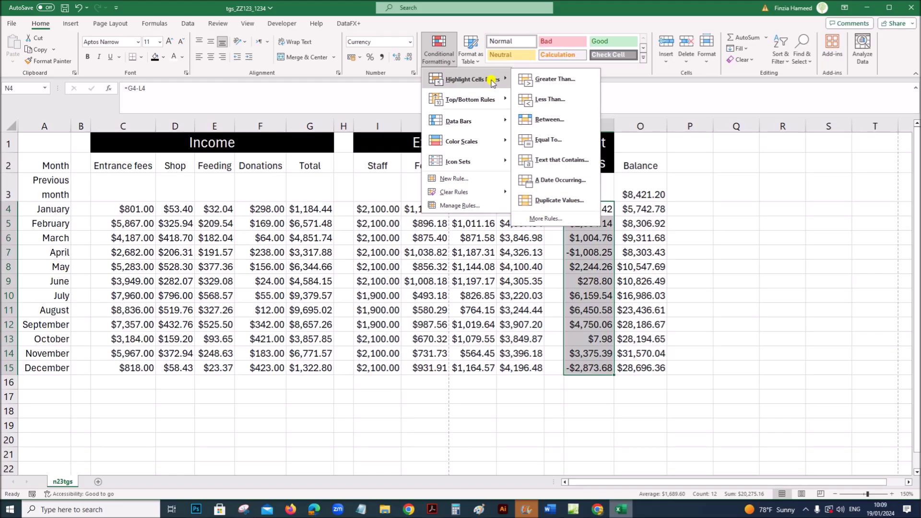
click(550, 99)
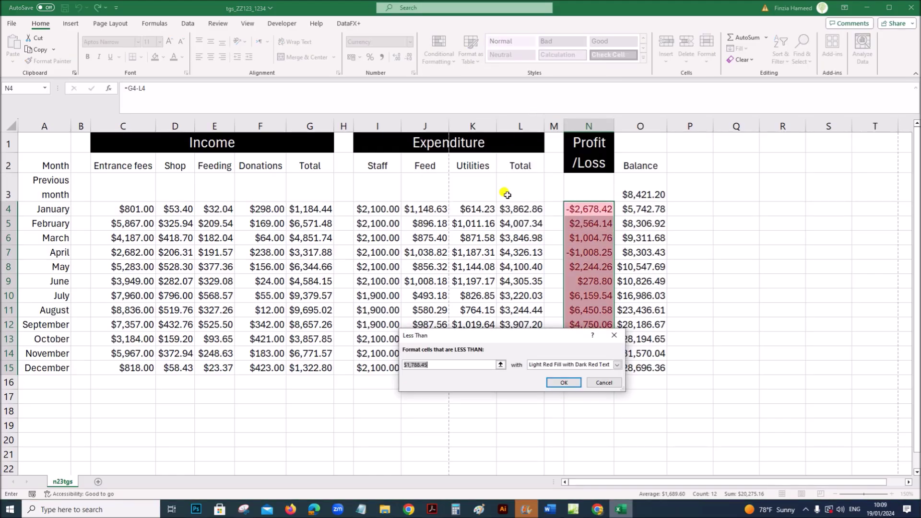
drag(467, 337, 481, 256)
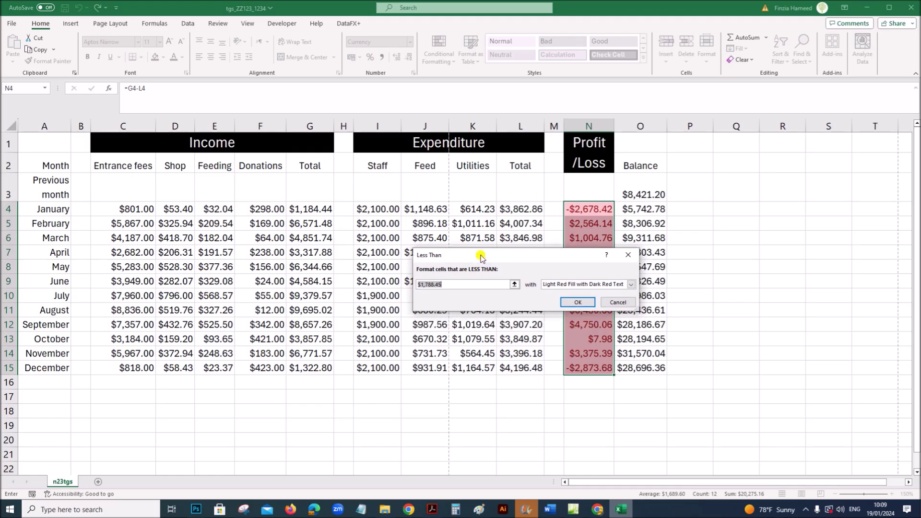
text(0)
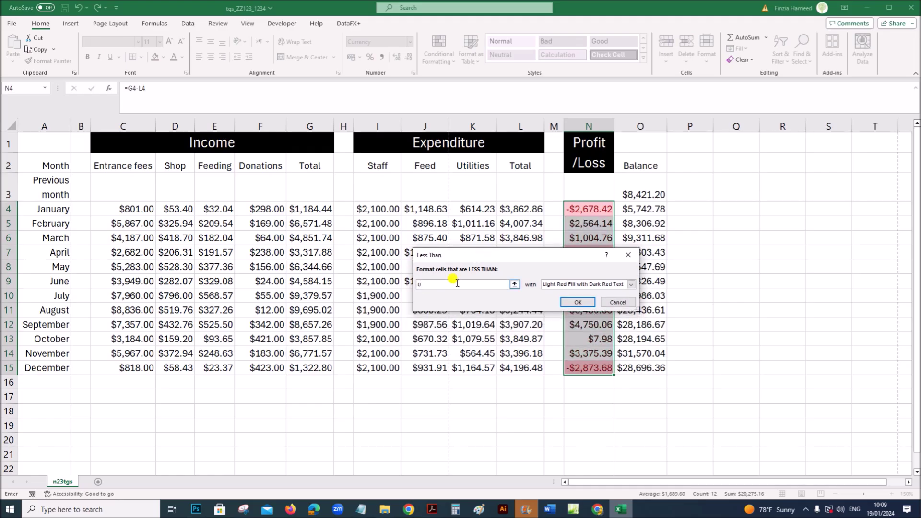
Give the Less Than rule a custom format with white font colour and a red background fill
click(630, 285)
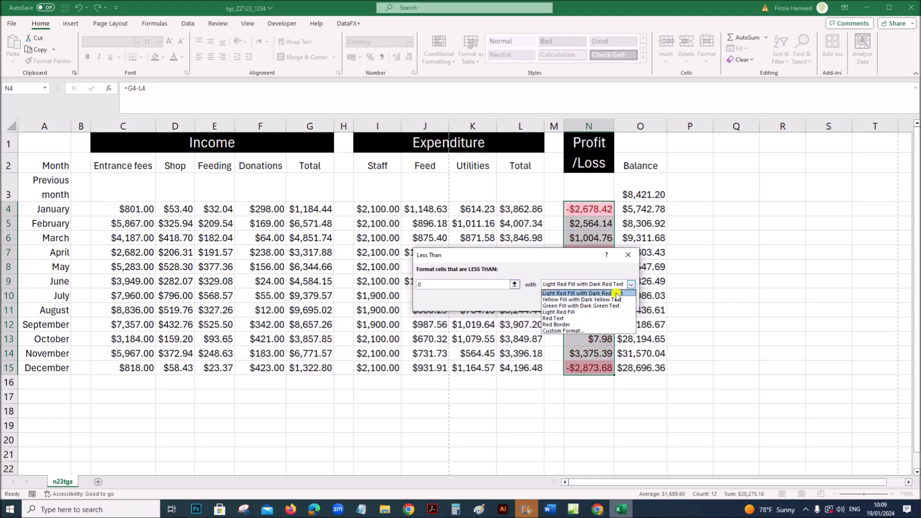
click(552, 331)
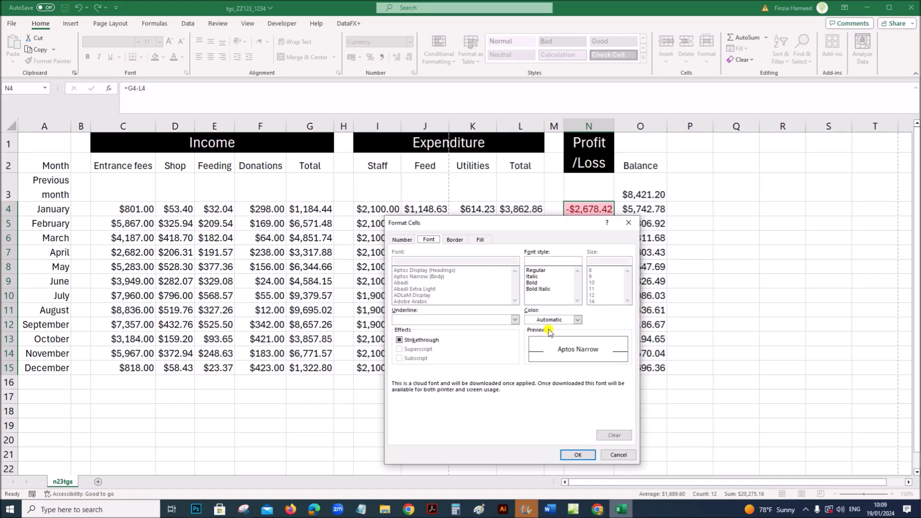
click(577, 320)
click(529, 359)
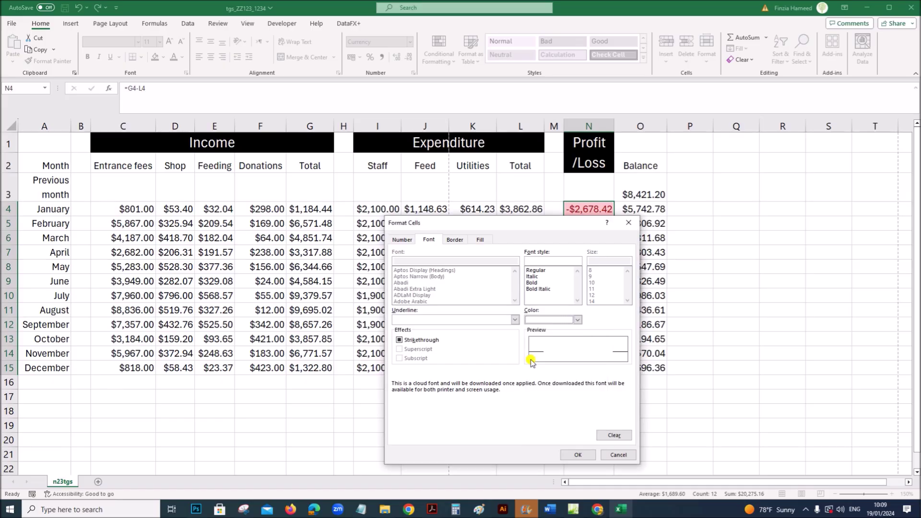
click(487, 243)
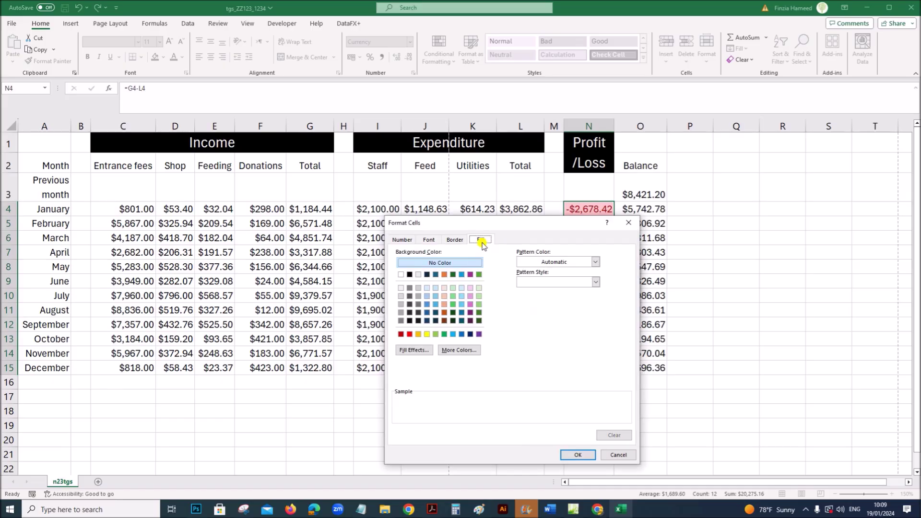
click(409, 334)
click(577, 455)
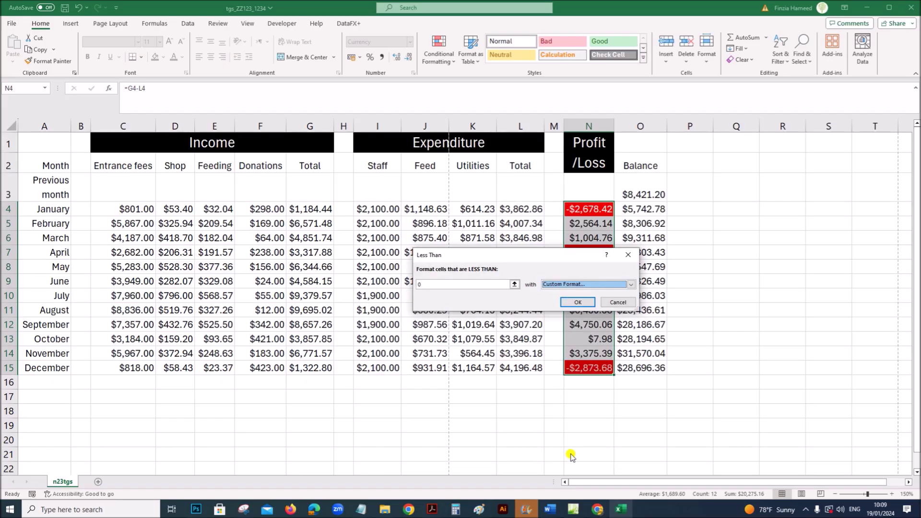
Apply the Less Than rule to N4:N15, and read question 17's Evidence Document screenshot requirement in the PDF
click(577, 302)
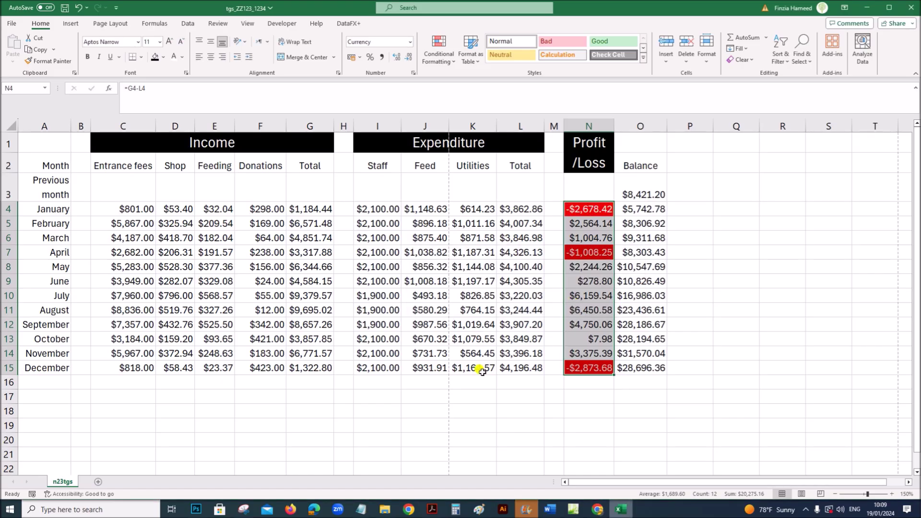
click(431, 512)
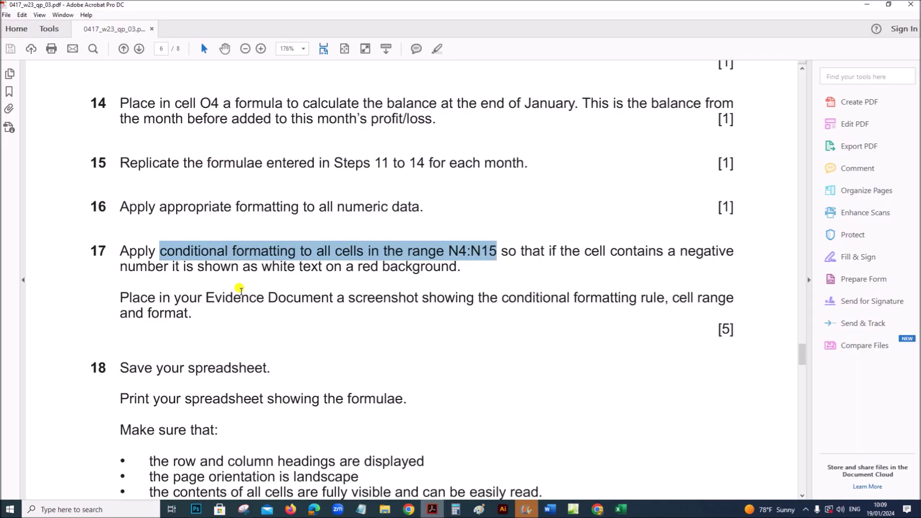
drag(228, 289, 638, 298)
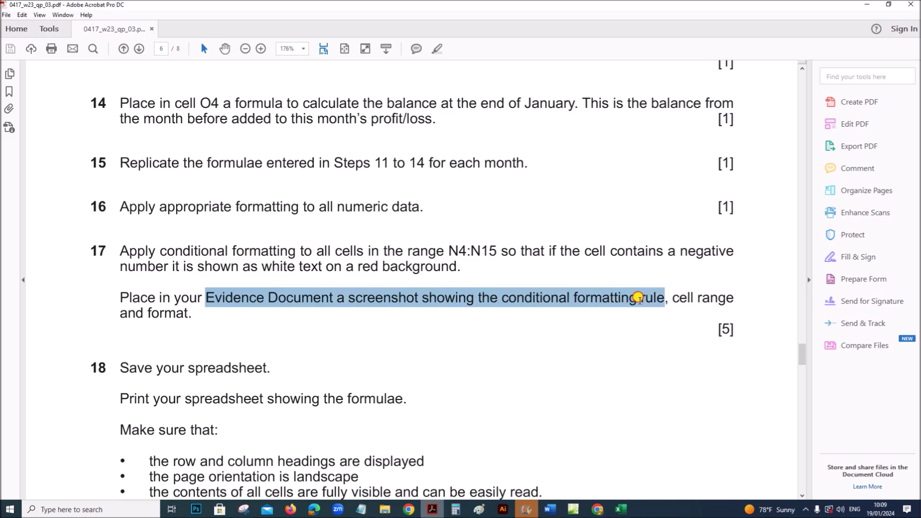
Display the conditional formatting rule for N4:N15 in Excel's rules manager and capture the dialog with Snipping Tool
click(614, 509)
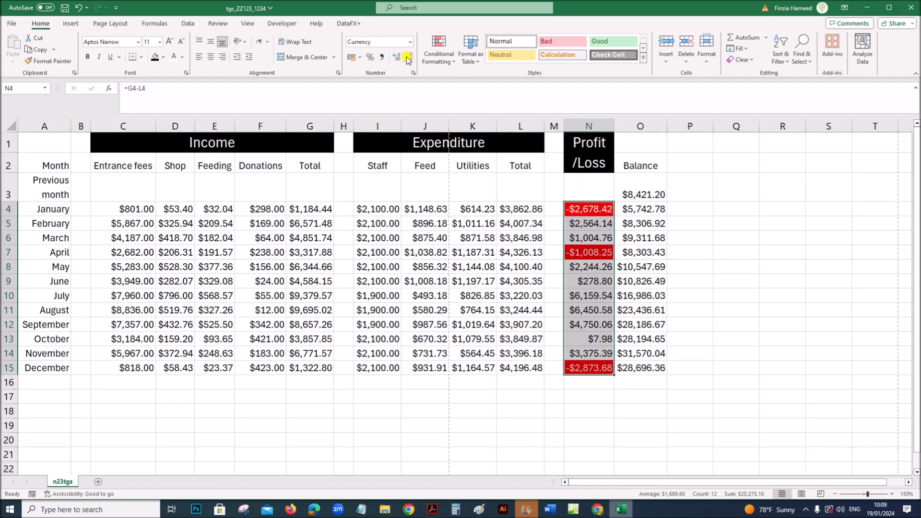
click(453, 61)
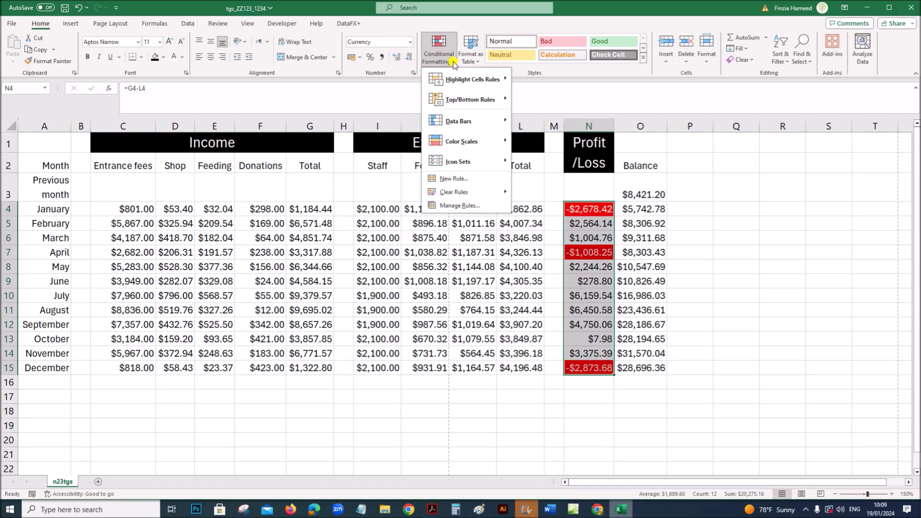
click(458, 205)
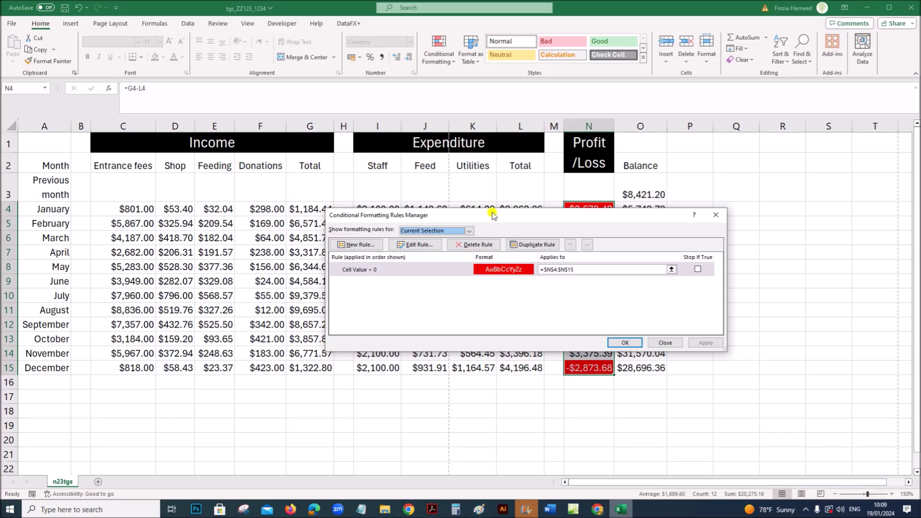
drag(493, 217, 338, 198)
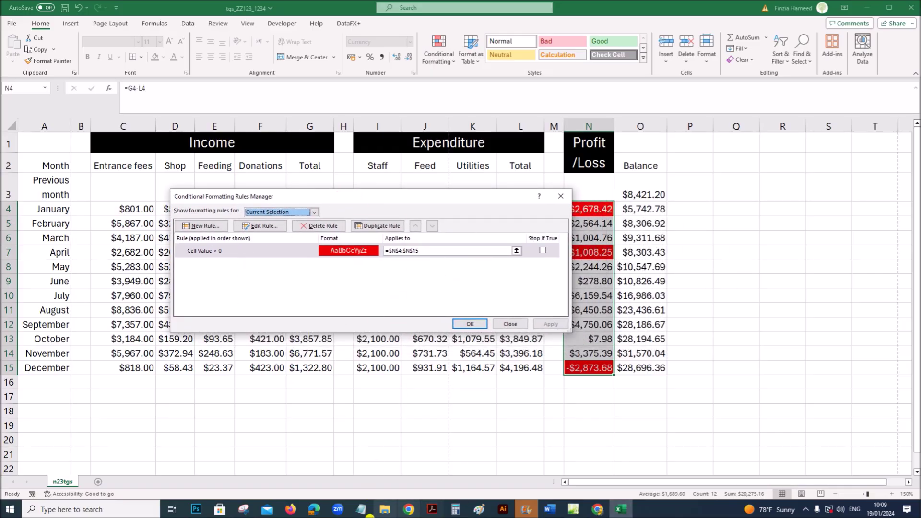
click(249, 511)
click(135, 32)
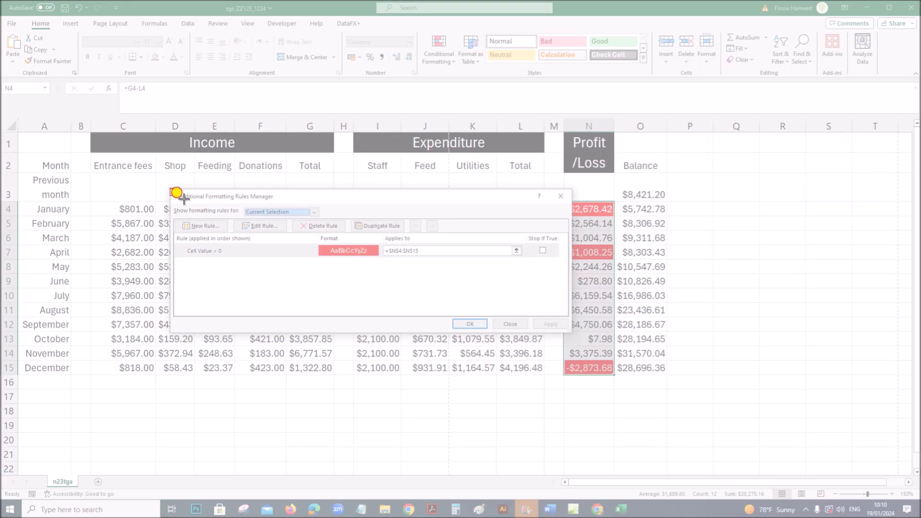
drag(177, 192, 570, 332)
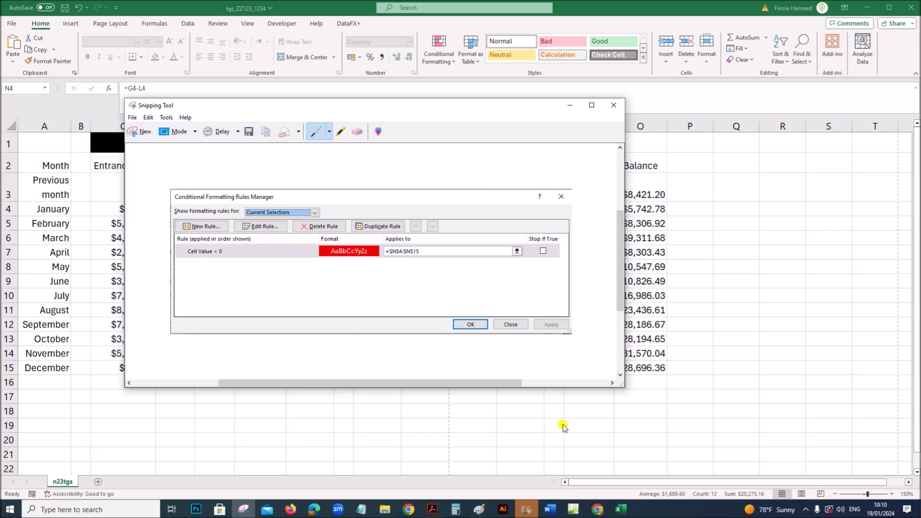
In the Word evidence document, add the bold heading "Step 17 Evidence" after the HTML code and paste the rules manager screenshot below it
click(550, 509)
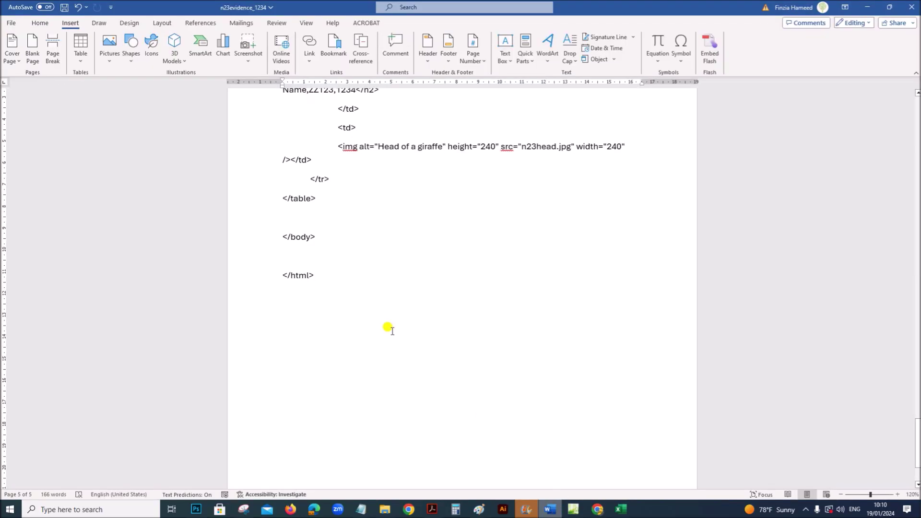
click(433, 508)
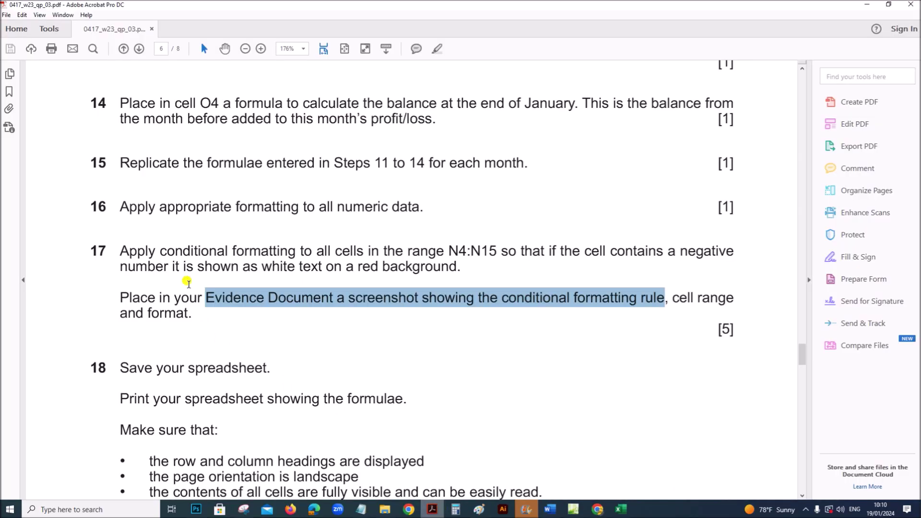
click(550, 509)
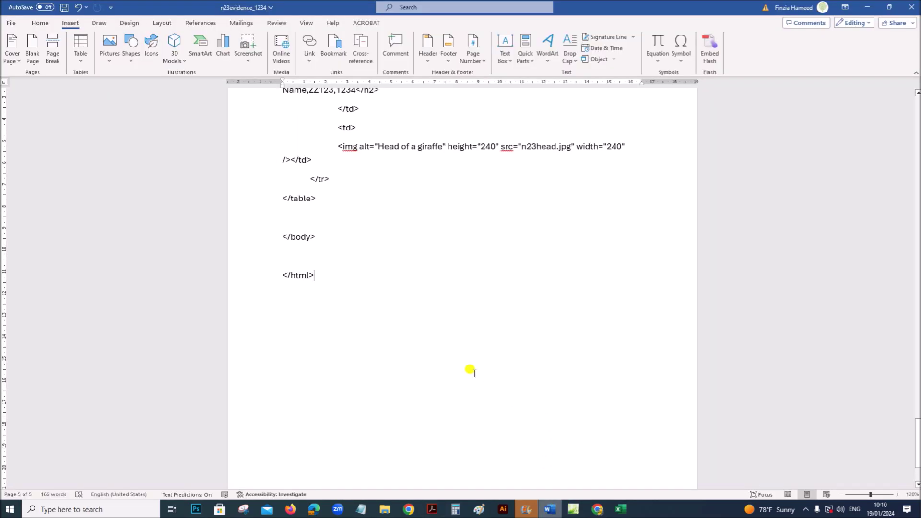
click(454, 352)
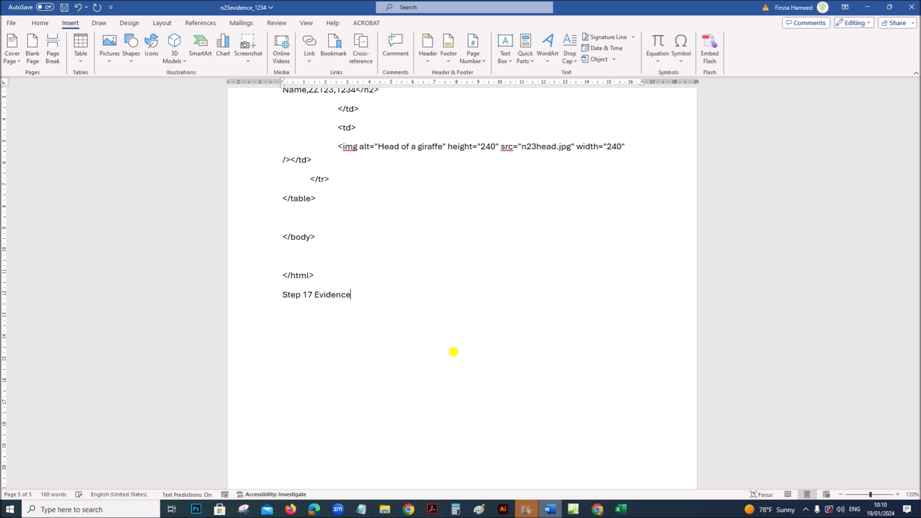
key(ctrl+v)
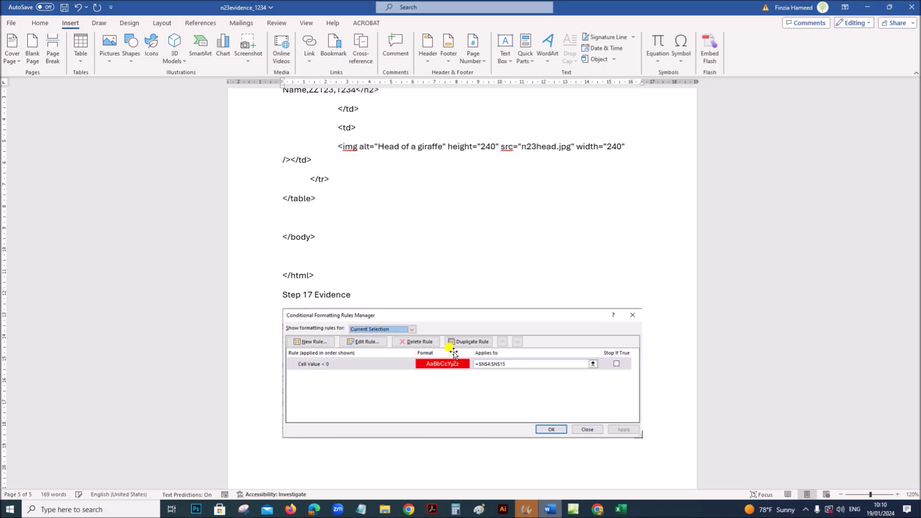
click(249, 296)
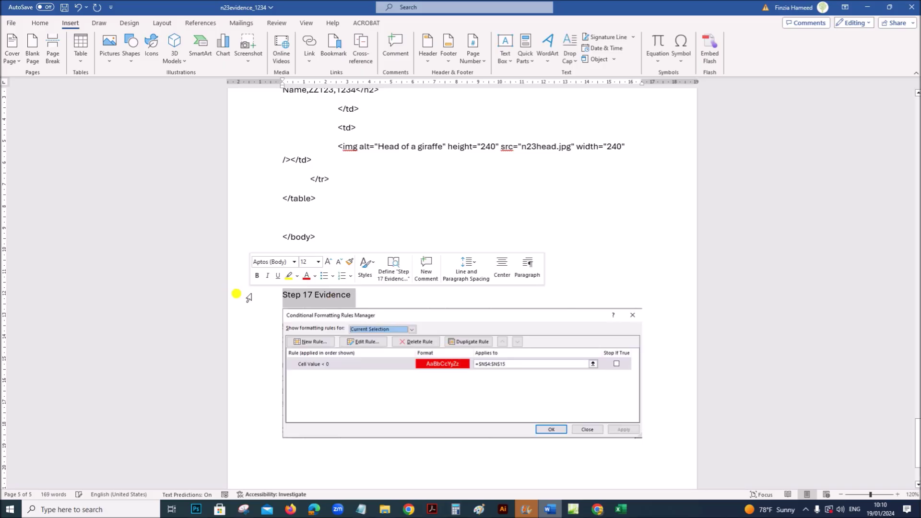
key(ctrl+b)
scroll(415, 431, down, 4)
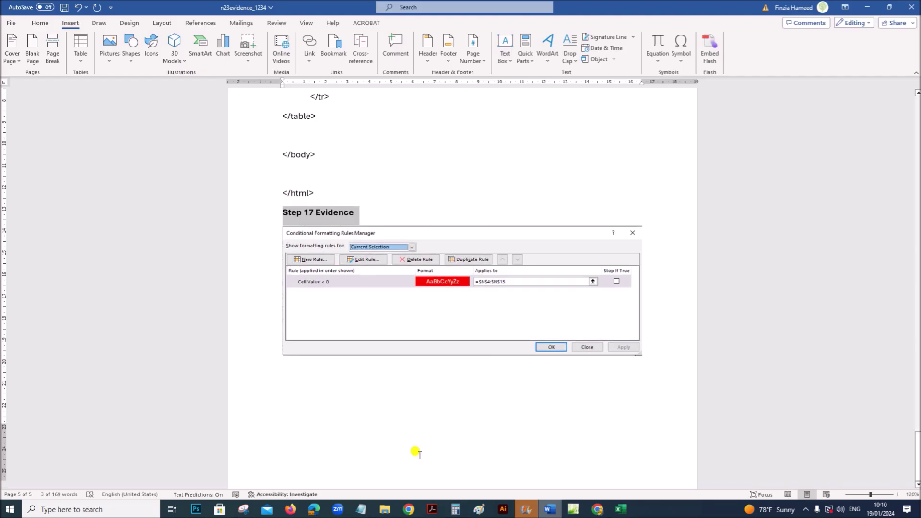
Check question 18 in the PDF, then close the rules manager in Excel and save the workbook
click(428, 509)
scroll(410, 432, down, 3)
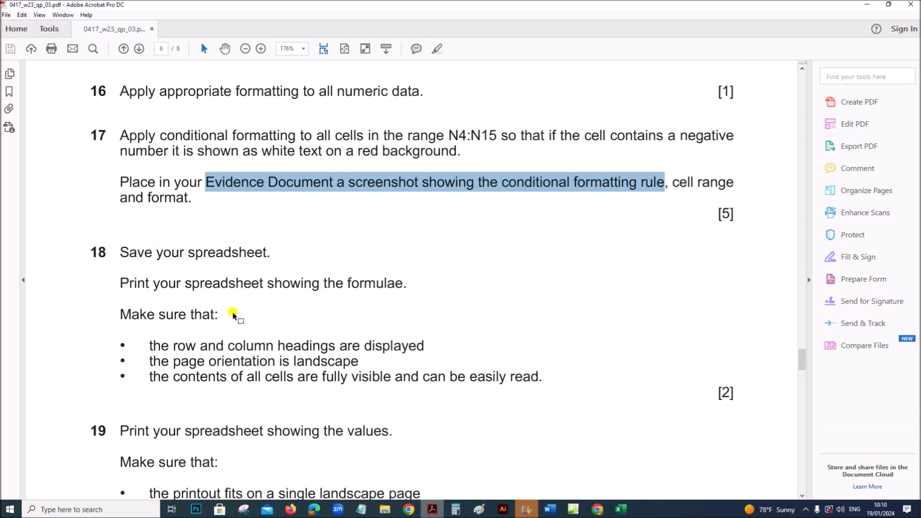
click(617, 511)
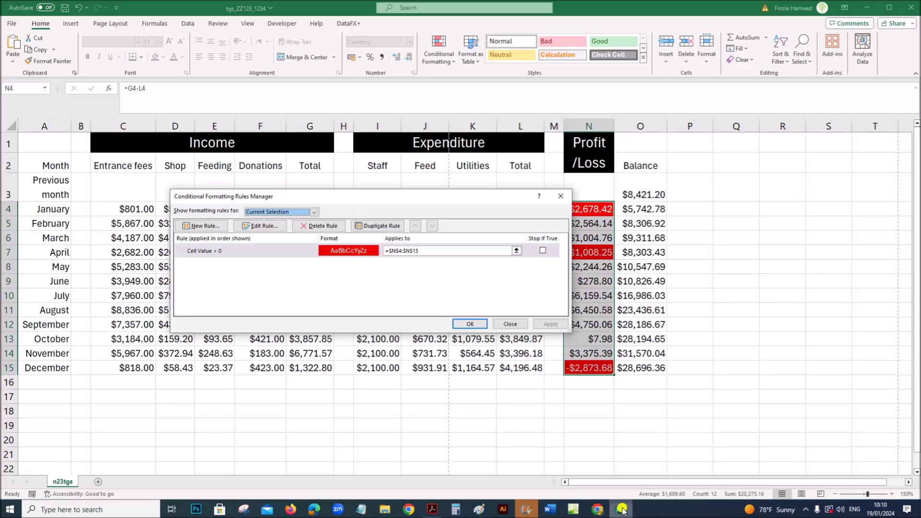
click(474, 324)
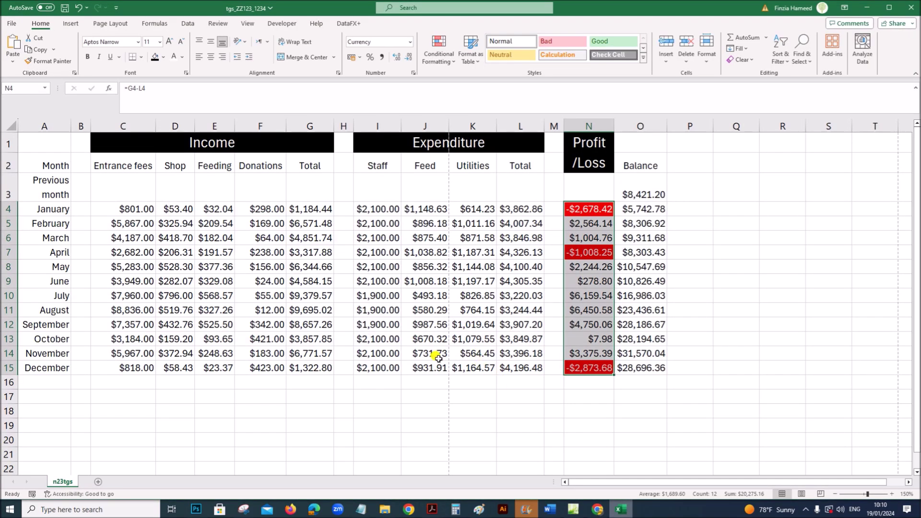
key(ctrl+s)
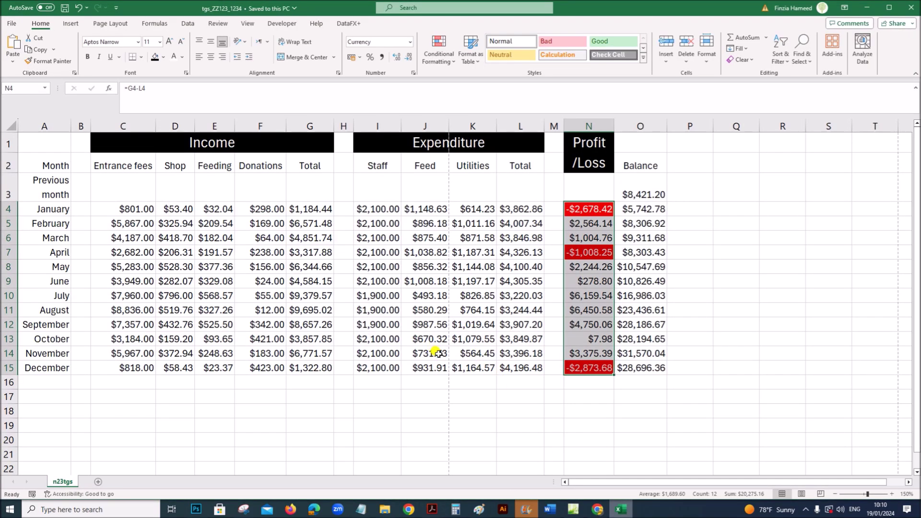
Show the formulas in the worksheet and autofit all column widths to their contents
click(433, 267)
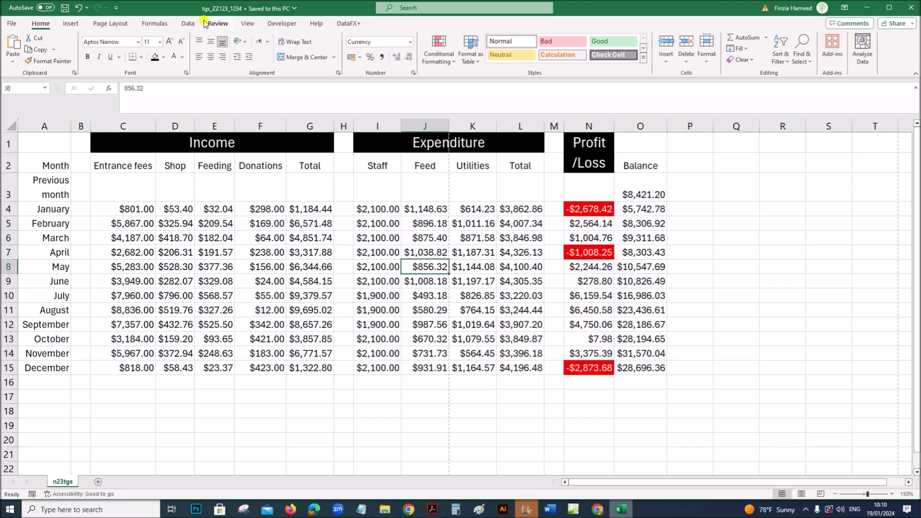
click(155, 23)
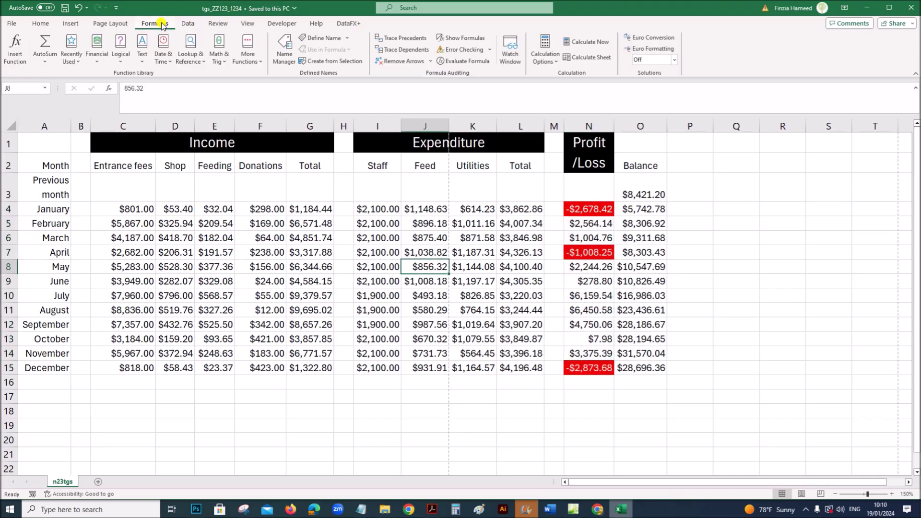
click(461, 38)
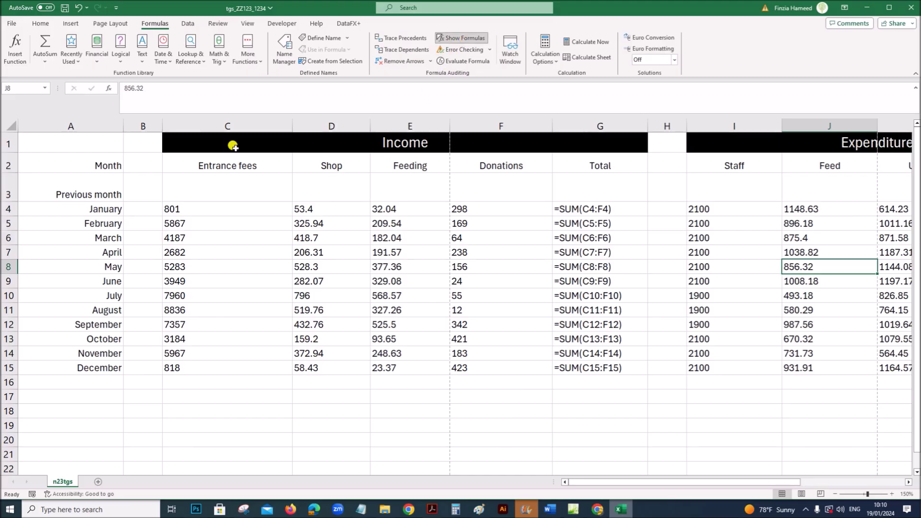
click(10, 125)
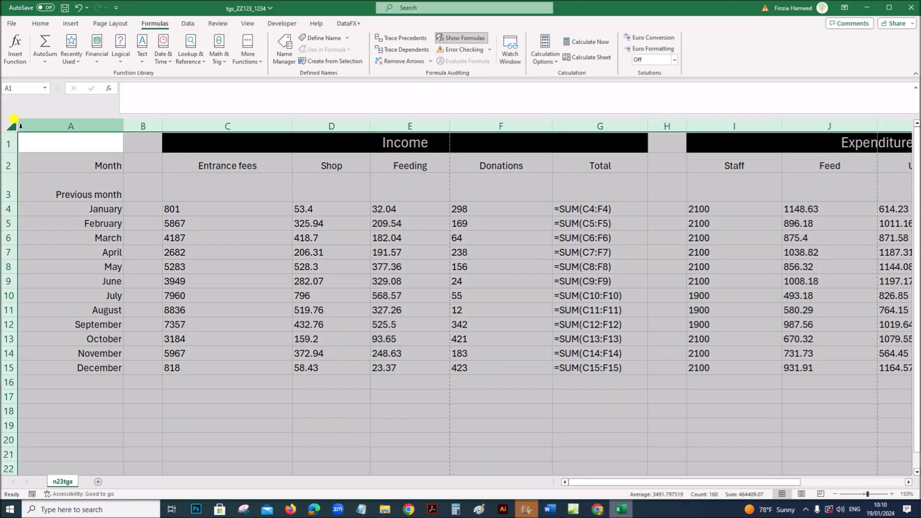
double_click(123, 126)
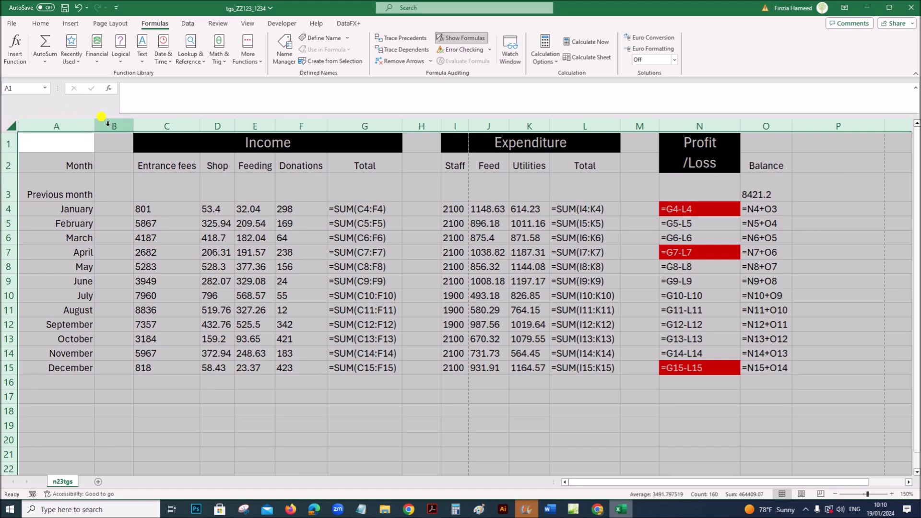
Read question 18's print requirements in the PDF, then set Excel's print orientation to landscape
click(442, 507)
drag(149, 346, 417, 346)
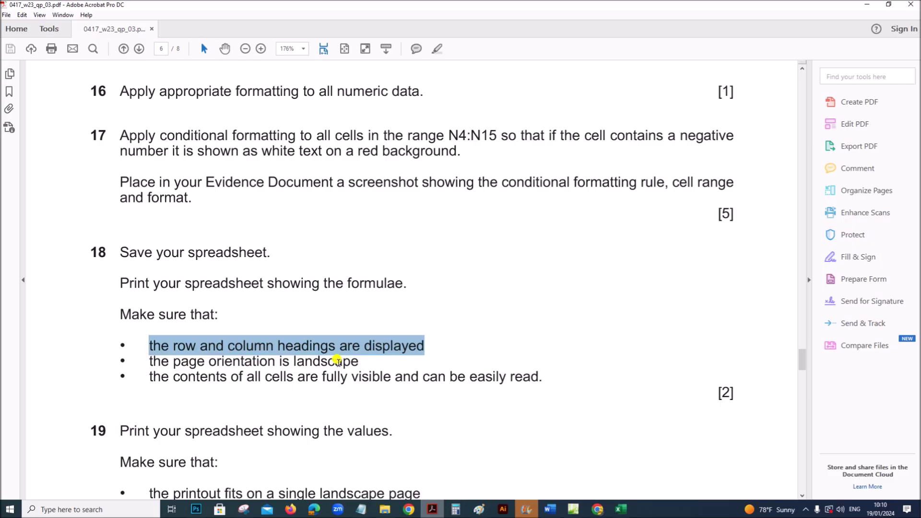
click(621, 509)
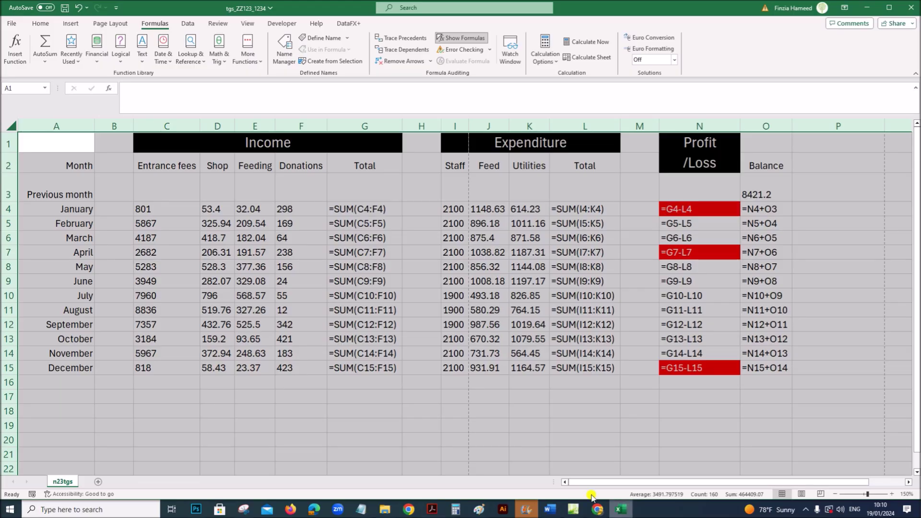
click(16, 25)
click(34, 191)
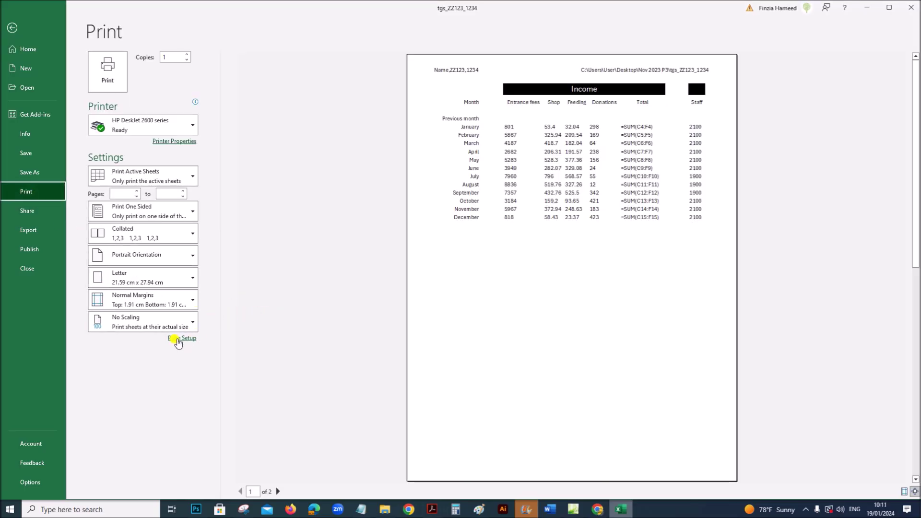
click(161, 300)
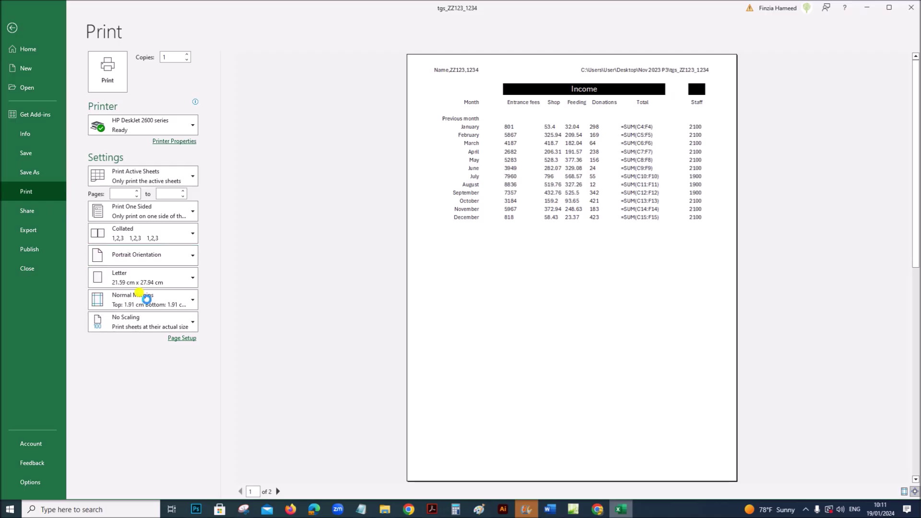
Enable row and column headings in the page setup for the formula printout, checking question 18's requirements in the PDF
click(180, 338)
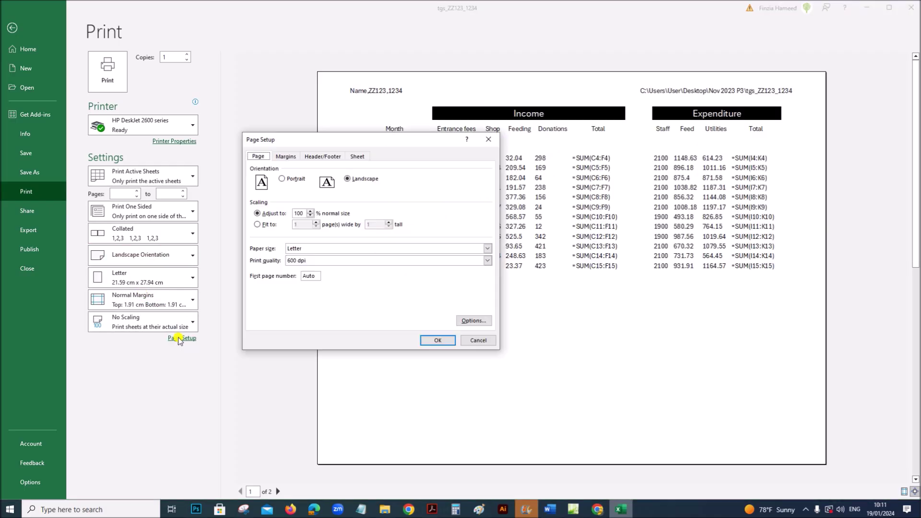
click(356, 158)
click(283, 253)
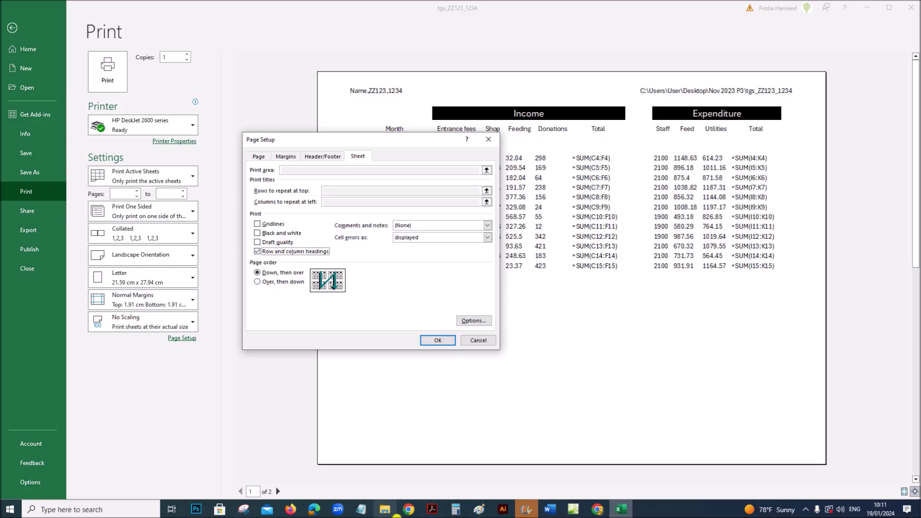
click(432, 509)
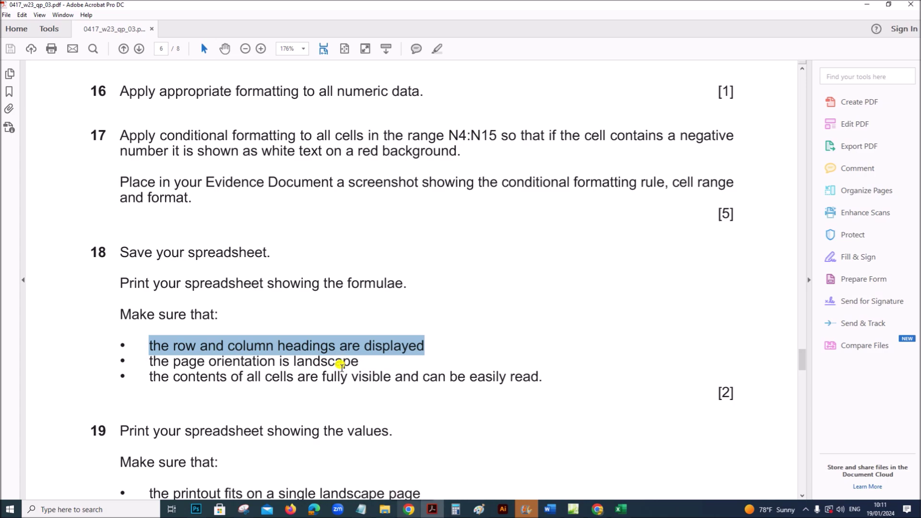
click(621, 509)
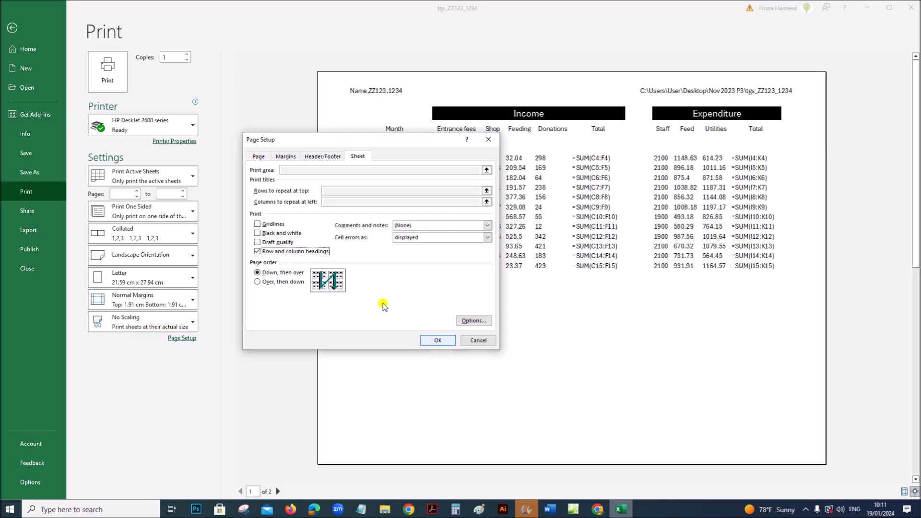
click(434, 340)
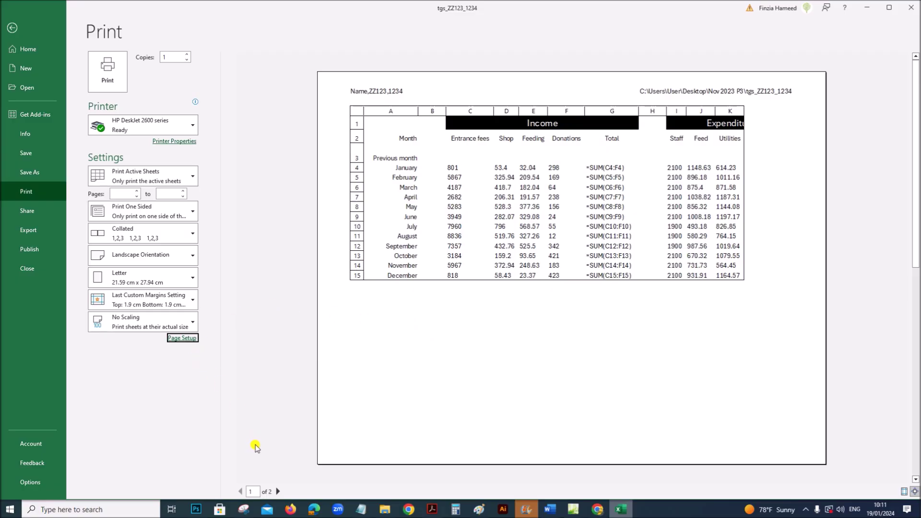
click(432, 509)
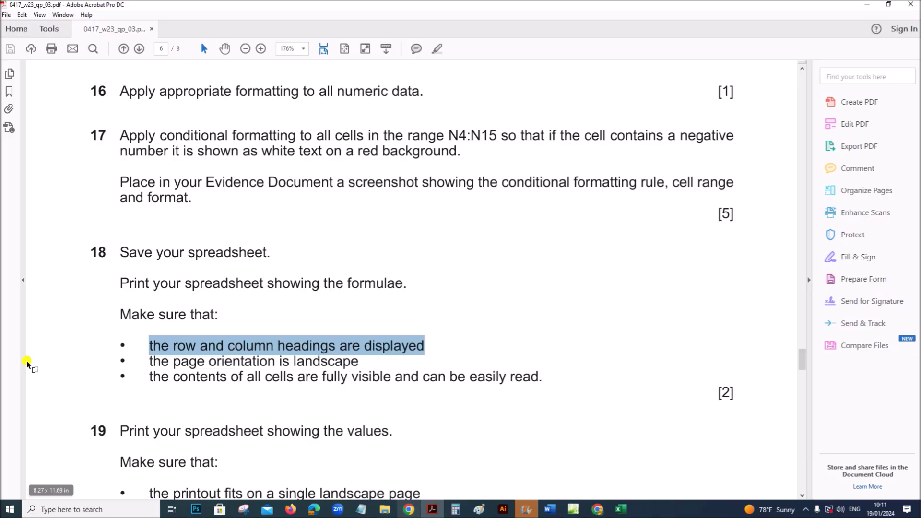
Switch to Excel, review both pages of the formula print preview, and return to the worksheet
click(617, 510)
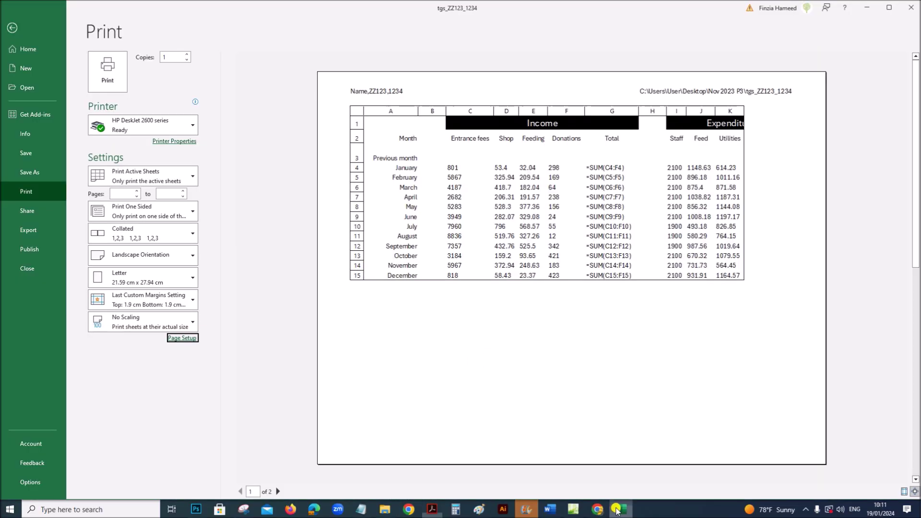
click(277, 491)
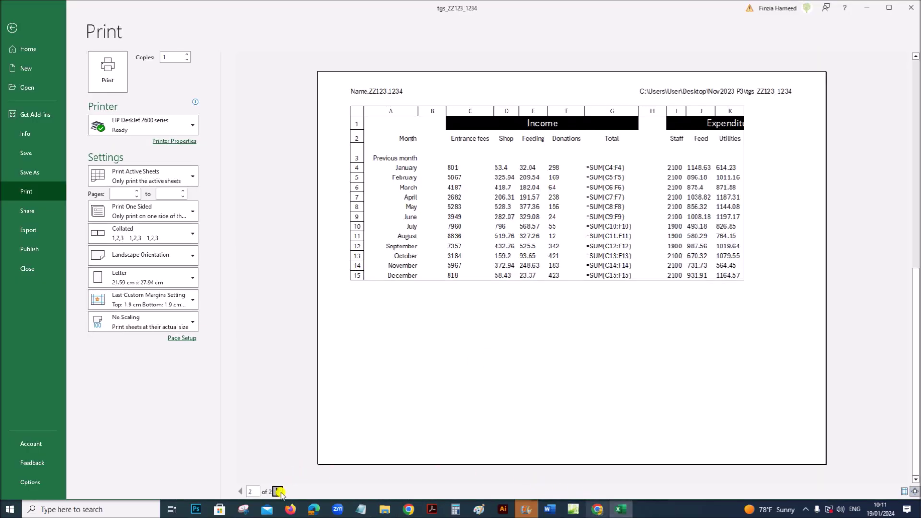
click(240, 491)
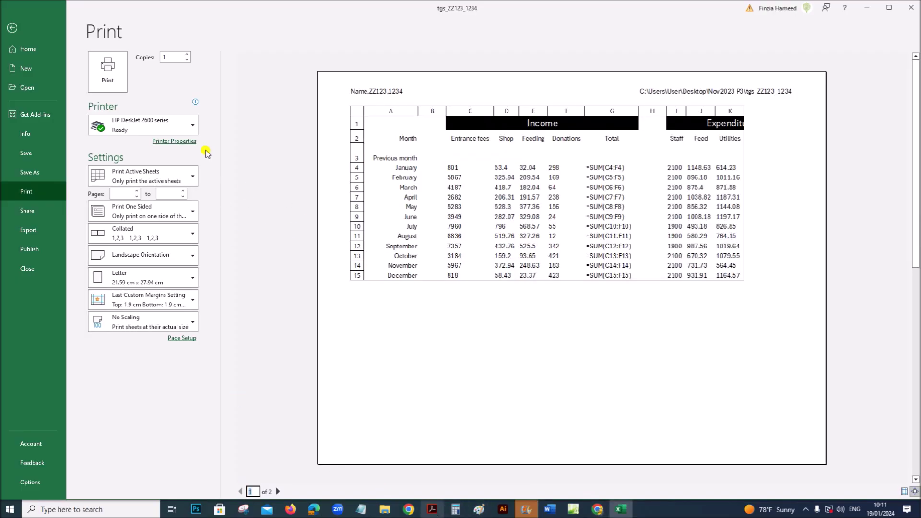
click(12, 27)
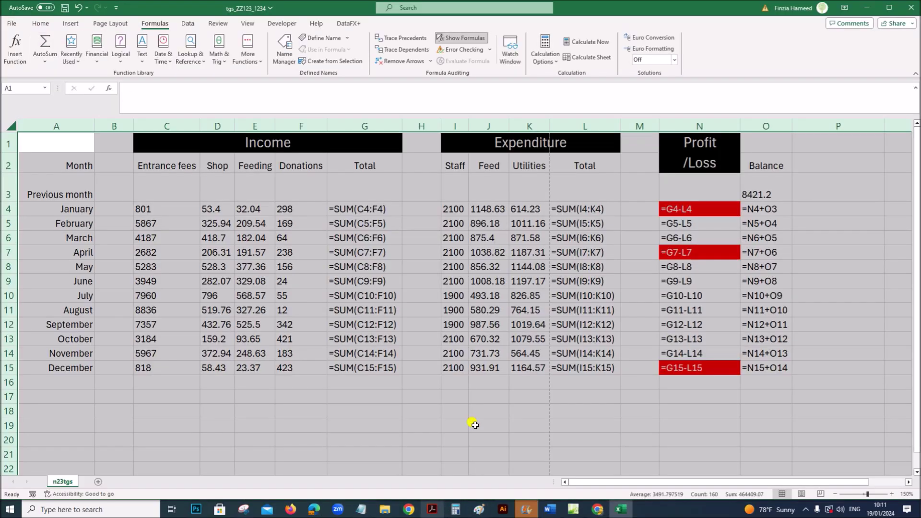
Read question 19 in the PDF, then show values instead of formulas in Excel and autofit all column widths
click(433, 508)
scroll(350, 408, down, 3)
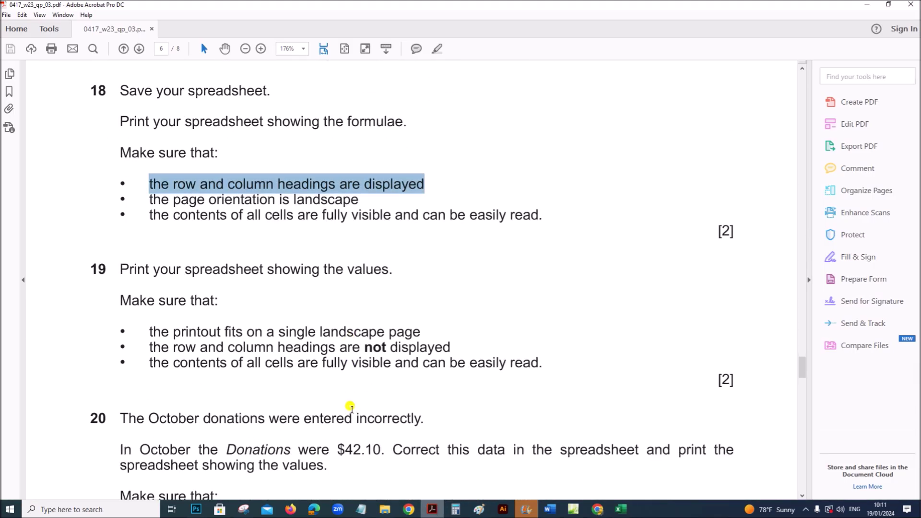
scroll(351, 407, down, 1)
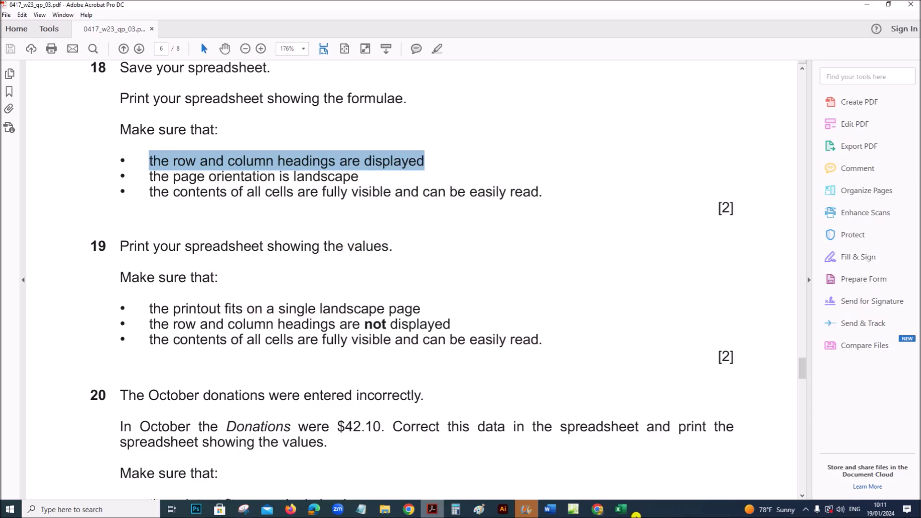
click(620, 508)
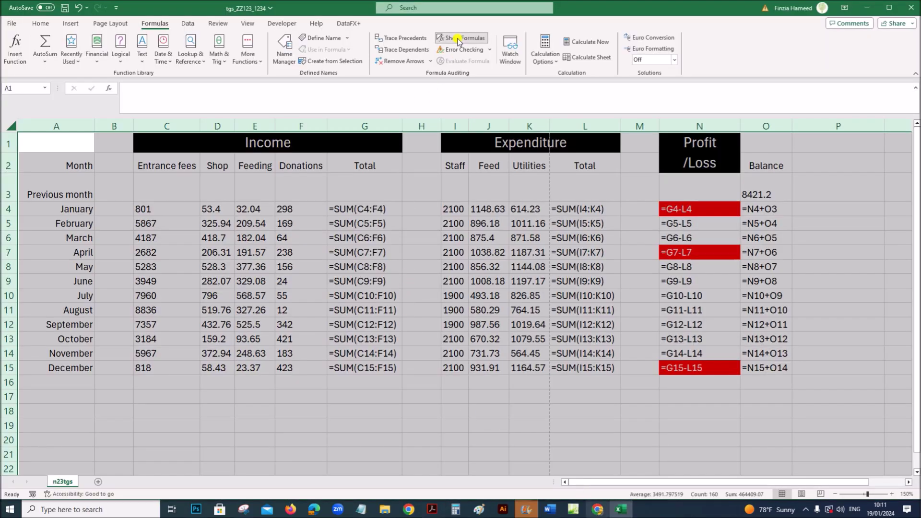
key(ctrl+grave)
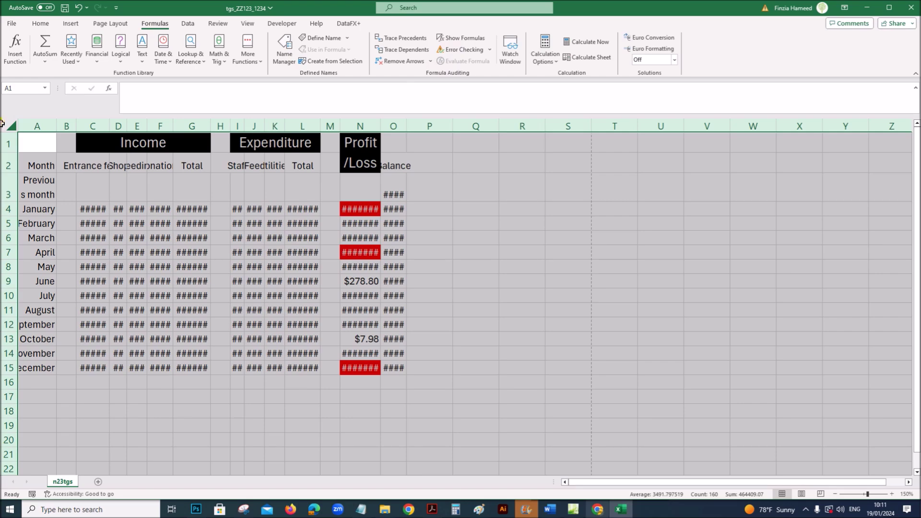
double_click(56, 125)
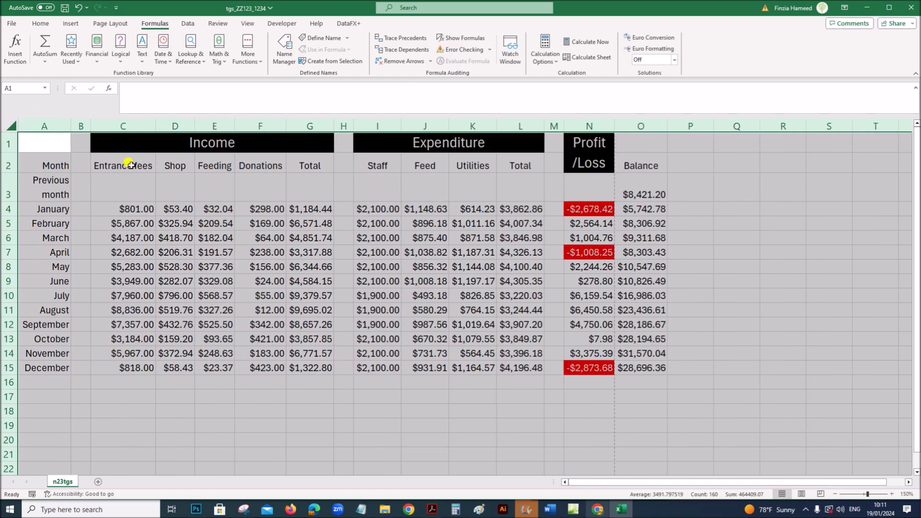
click(263, 307)
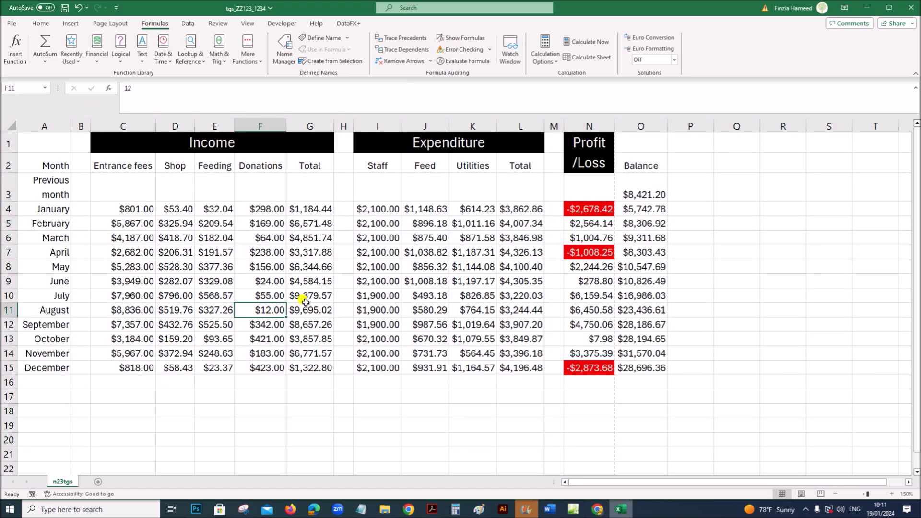
Check question 19's single landscape page requirement in the PDF, then set Excel's print scaling to Fit Sheet on One Page
click(432, 510)
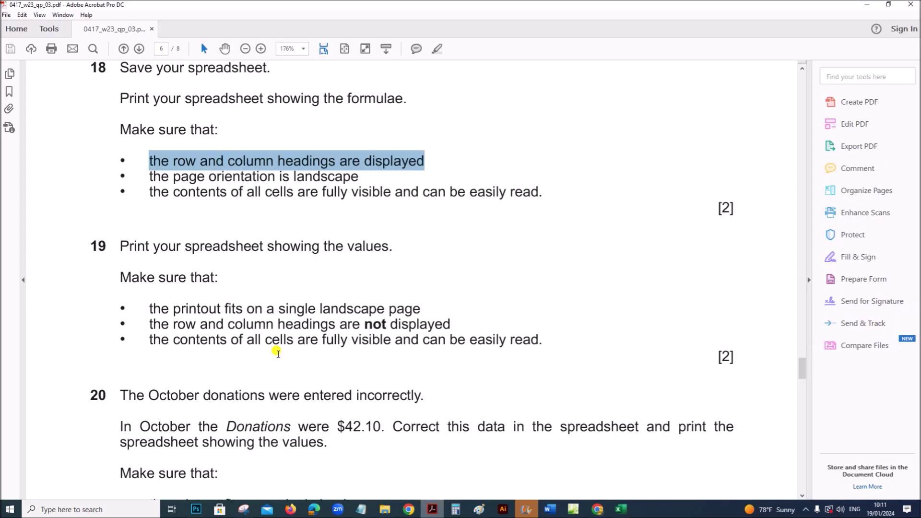
drag(224, 308, 421, 305)
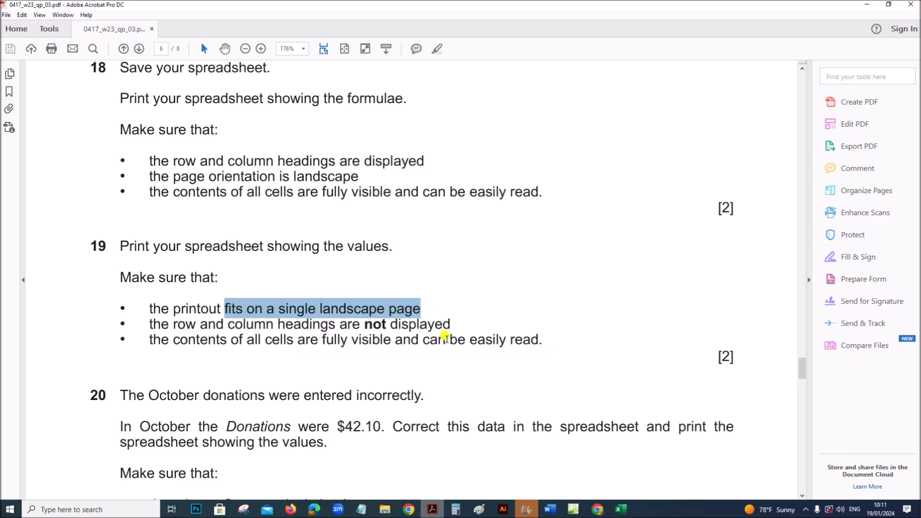
click(621, 509)
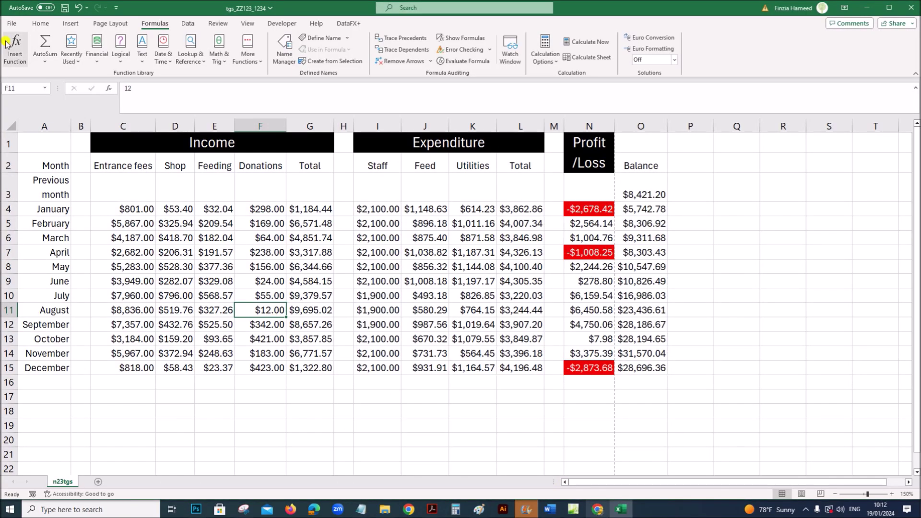
click(11, 23)
click(29, 192)
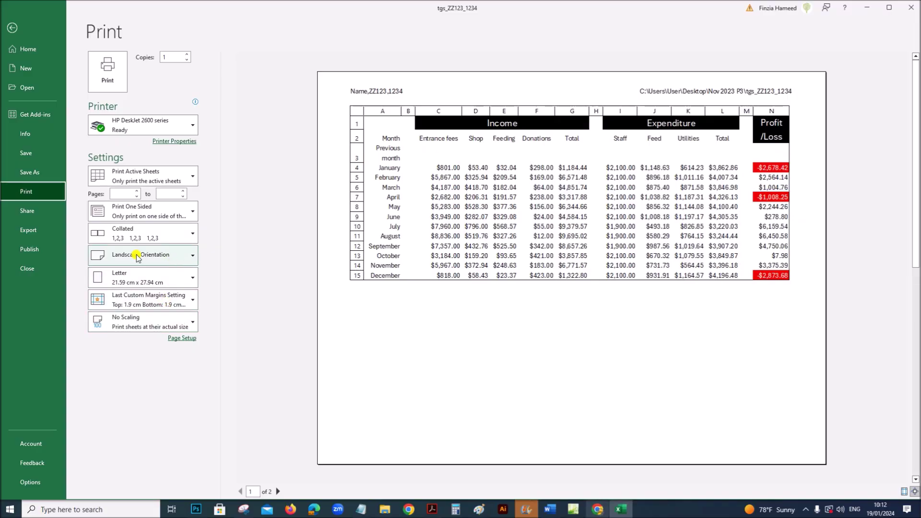
click(178, 322)
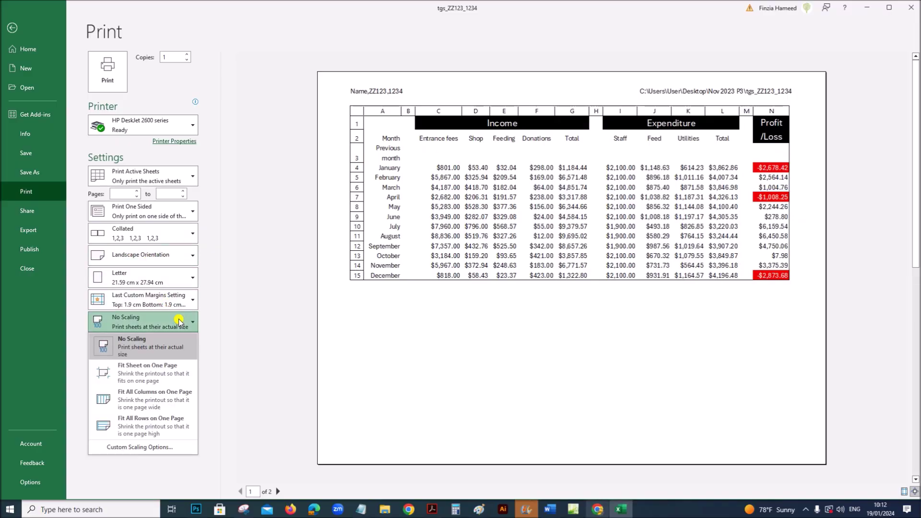
click(159, 372)
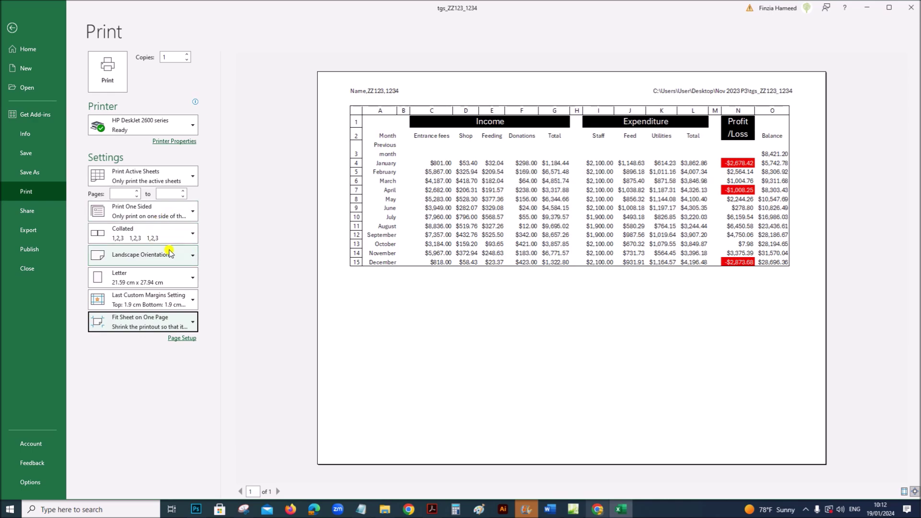
Turn off row and column headings in the page setup for the values printout
click(186, 339)
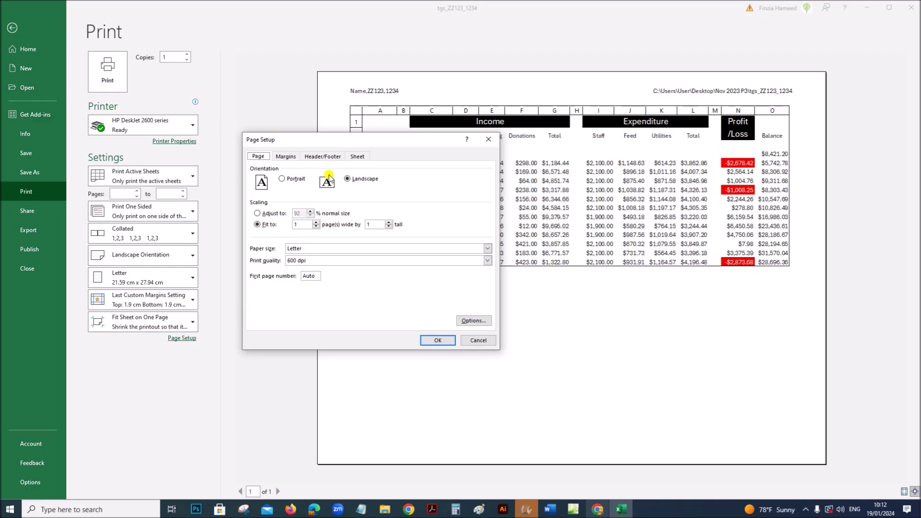
click(357, 156)
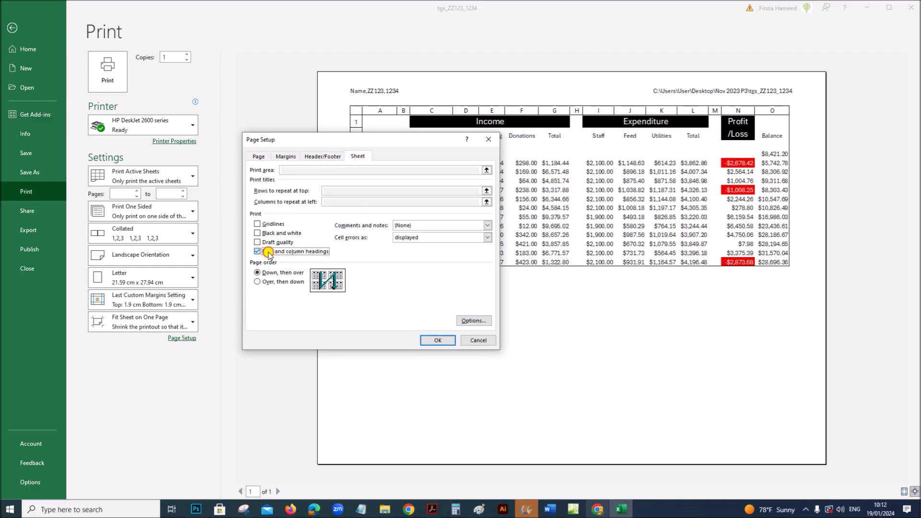
click(424, 340)
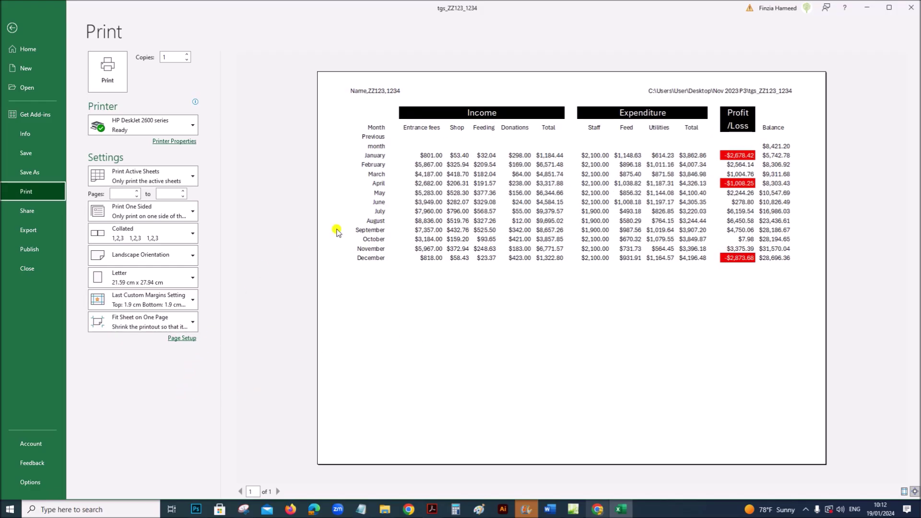
Read question 20 in the PDF for the October donations correction, leaving Excel's print preview along the way
click(432, 508)
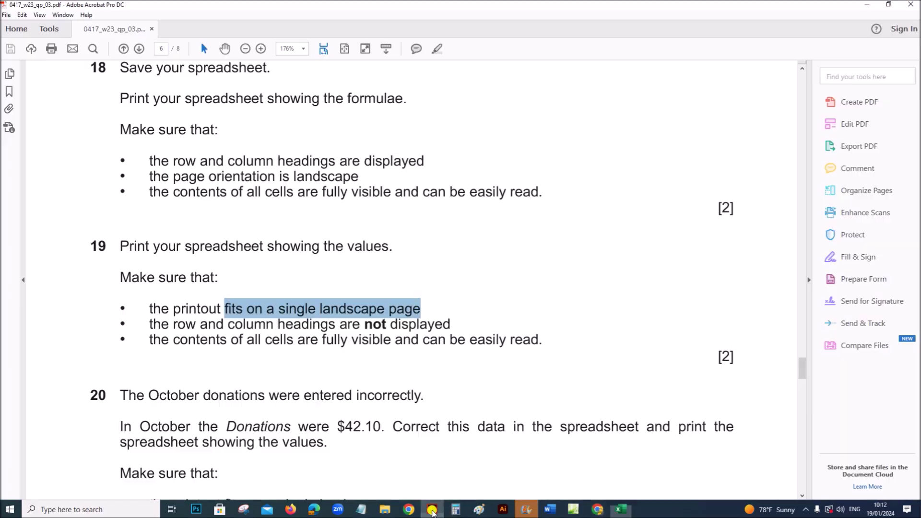
scroll(422, 413, down, 2)
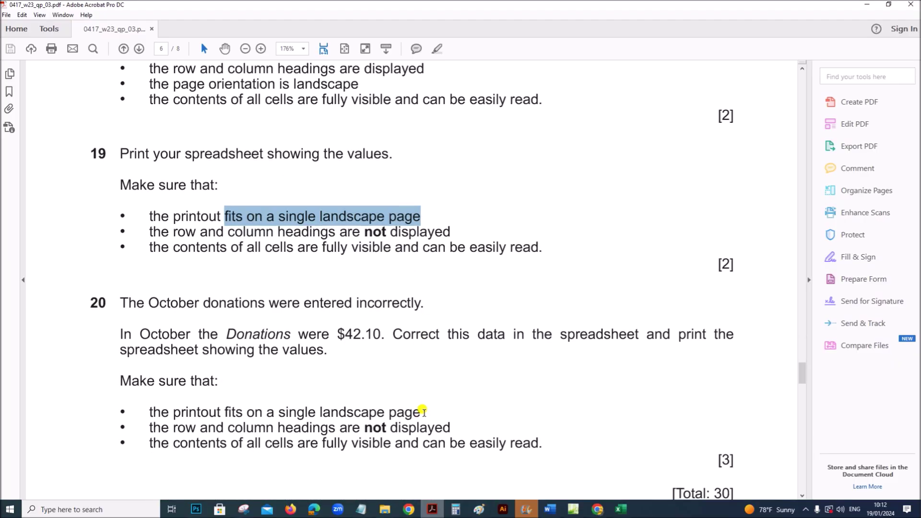
scroll(424, 408, down, 1)
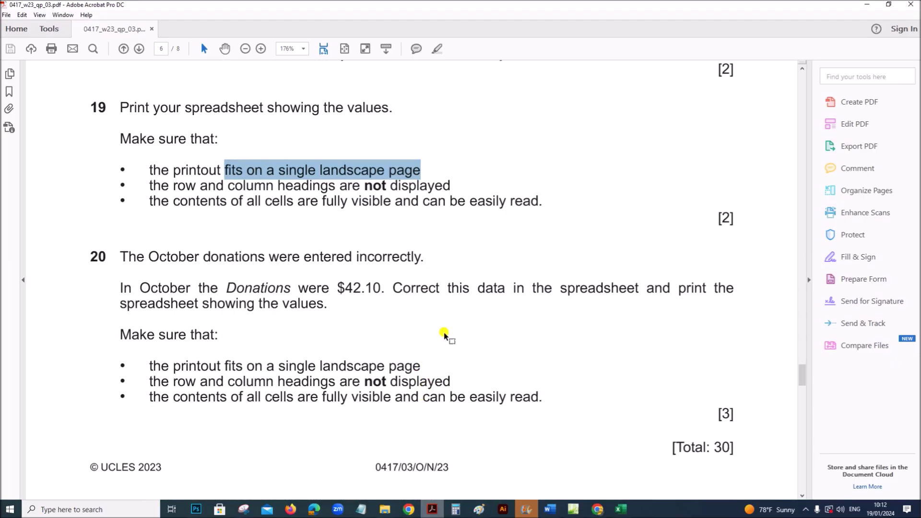
click(623, 512)
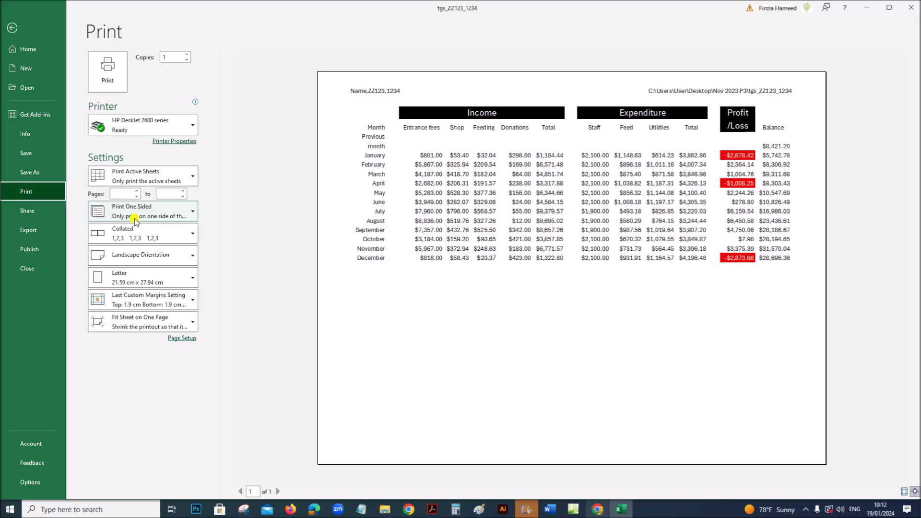
click(16, 27)
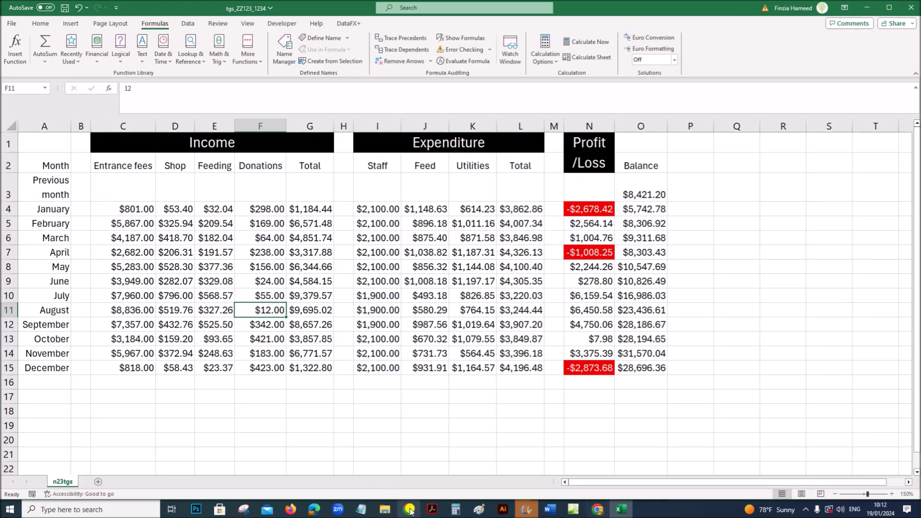
click(432, 510)
scroll(281, 367, down, 1)
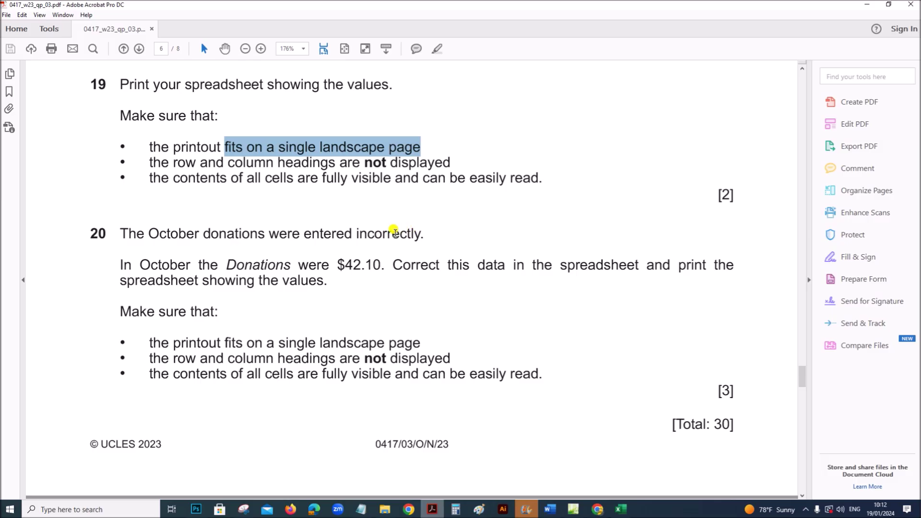
click(157, 263)
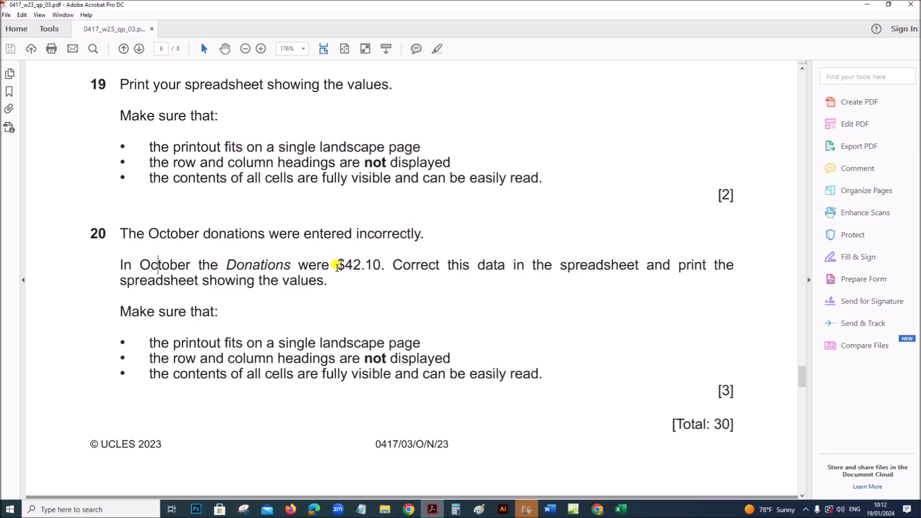
drag(341, 265, 386, 267)
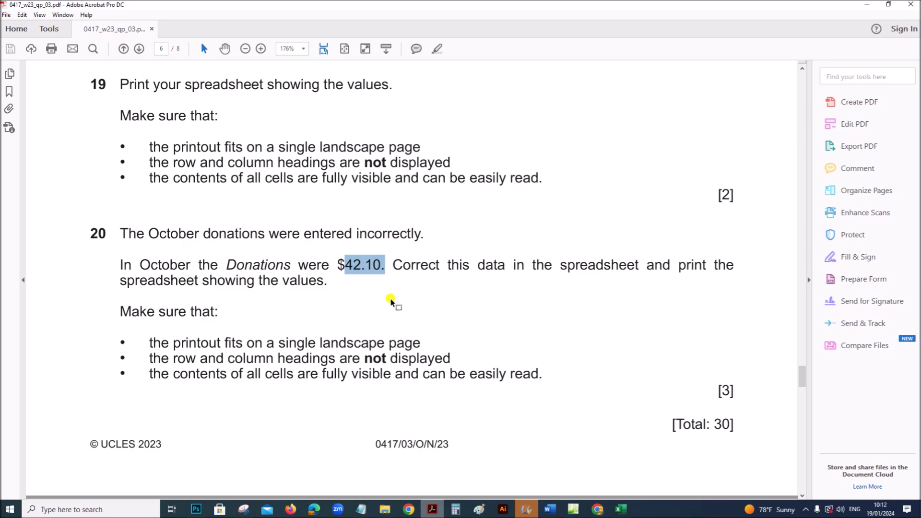
Switch to Excel and correct the October donations in cell F13 to 42.10
click(620, 509)
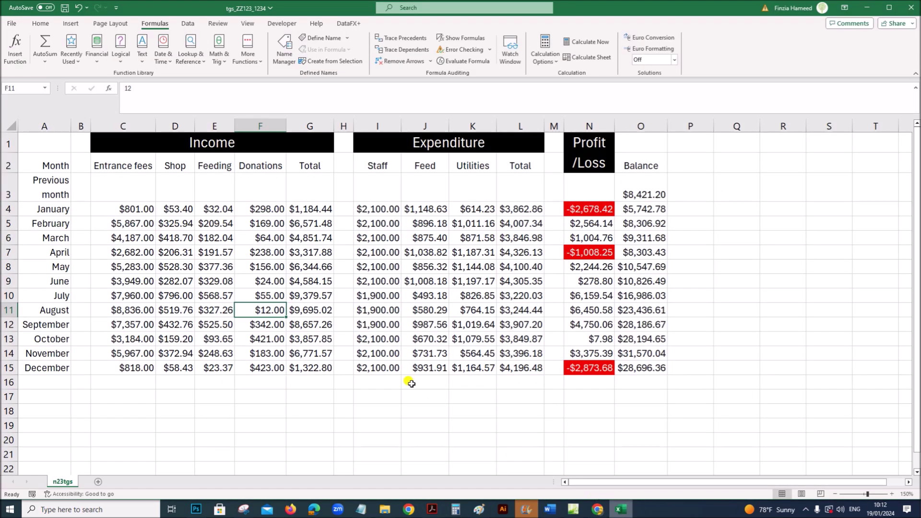
click(49, 338)
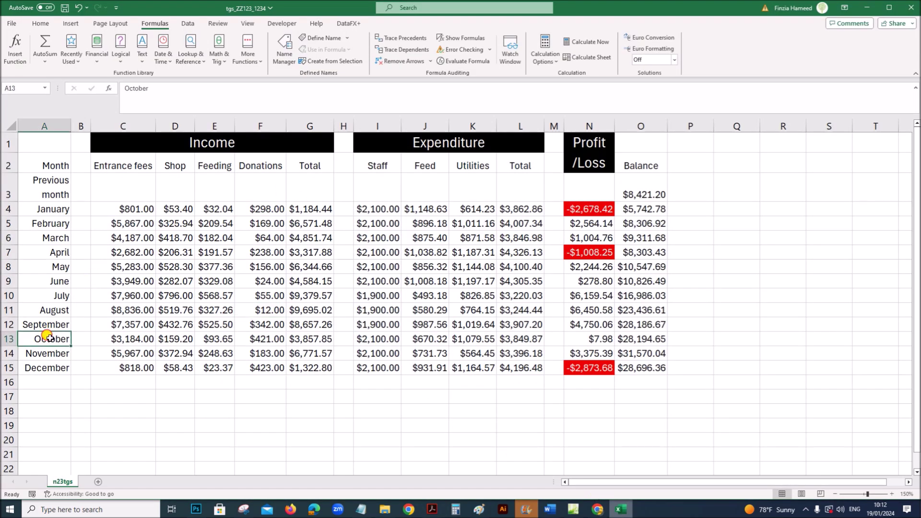
click(259, 341)
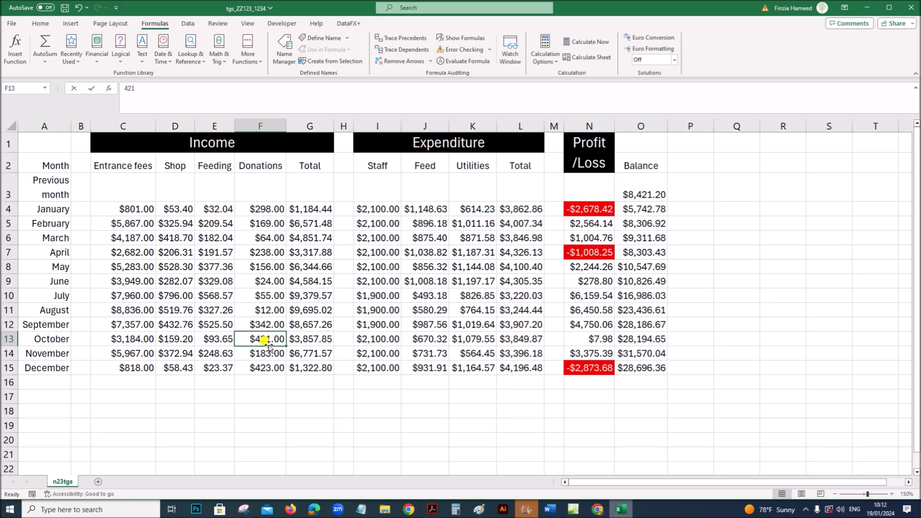
text(42)
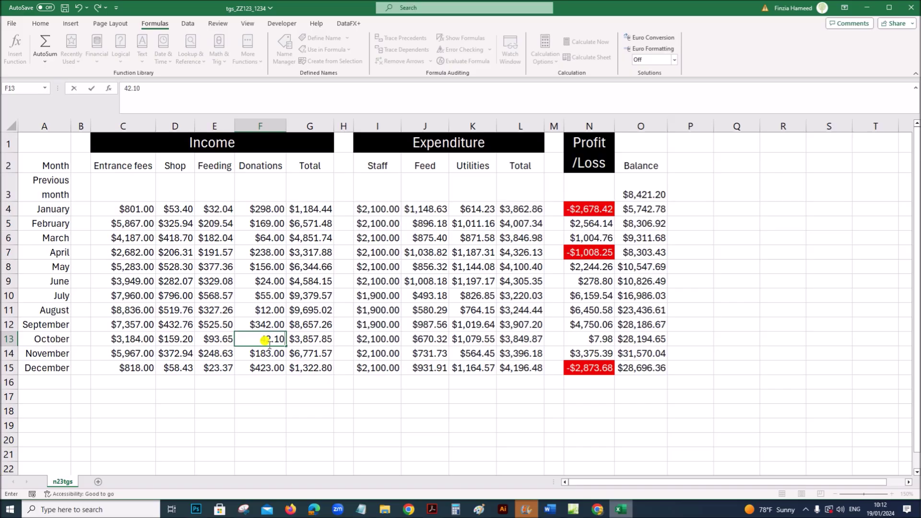
click(310, 383)
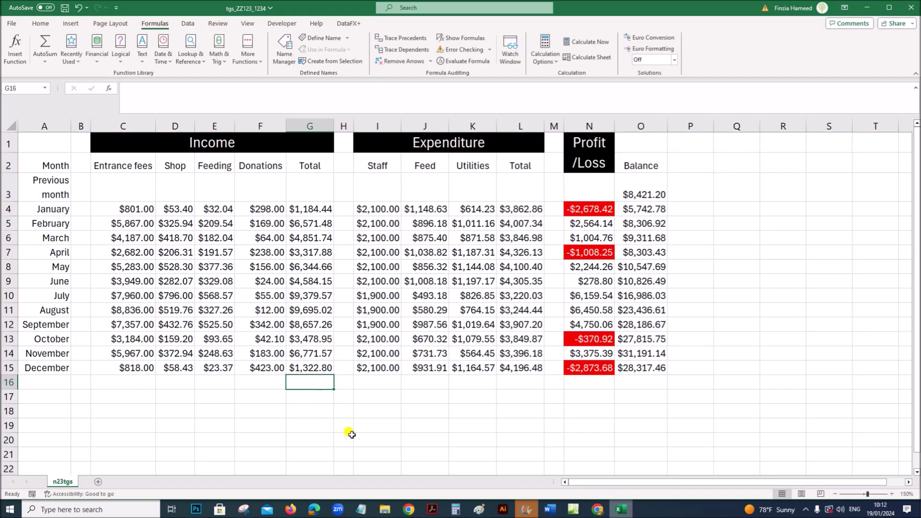
Check question 20's print requirements in the PDF, then review the corrected values printout in Excel's print preview
click(440, 507)
scroll(376, 422, down, 4)
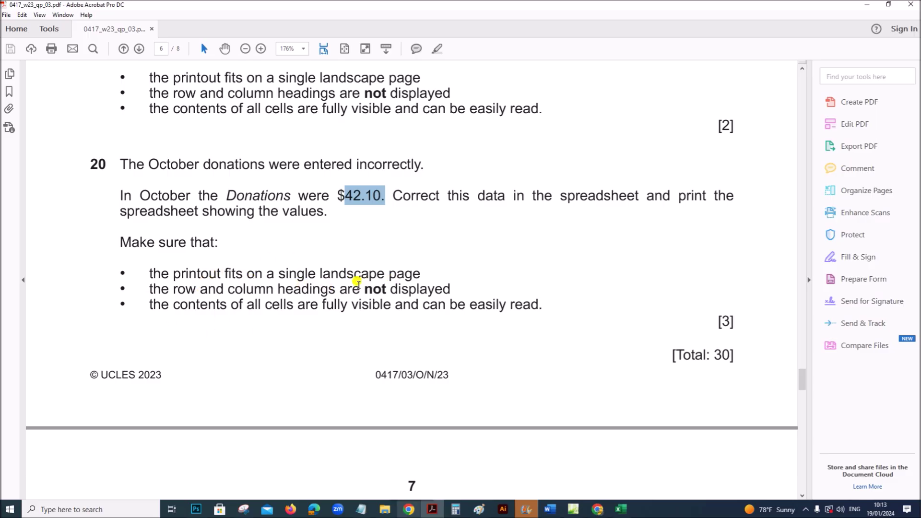
drag(209, 289, 451, 289)
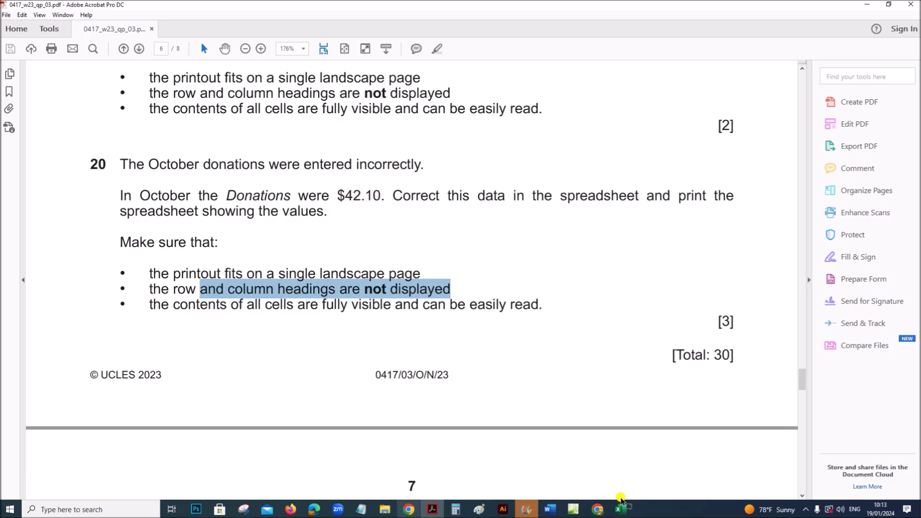
click(619, 509)
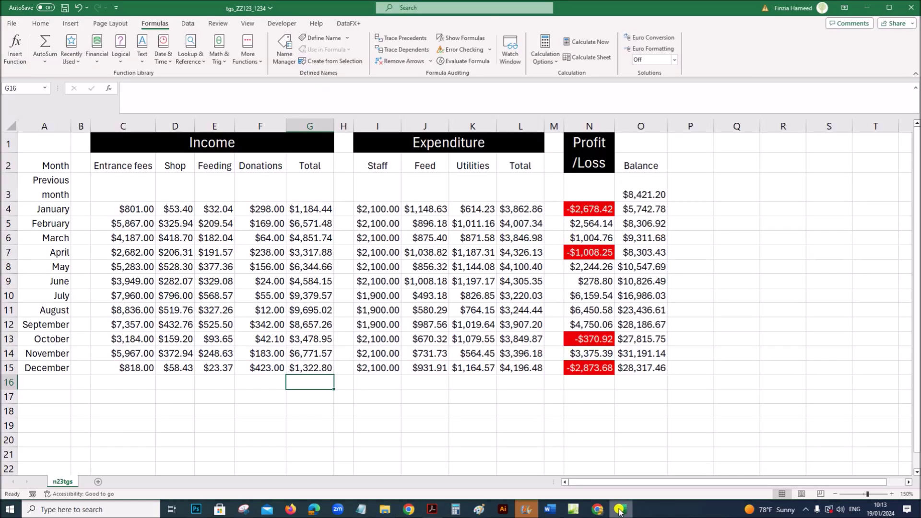
click(10, 25)
click(28, 191)
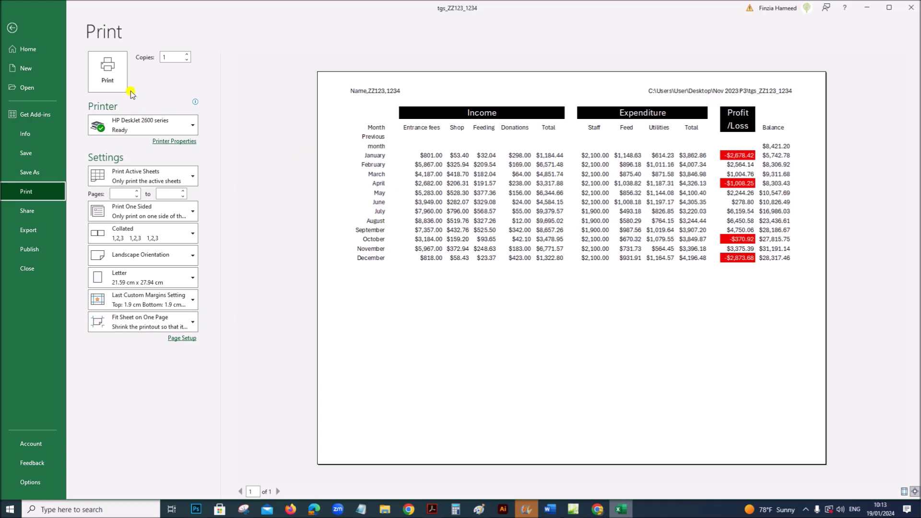
click(26, 37)
Read Task 5's instructions in the PDF and look through the Evidence Document in Word against them
click(432, 509)
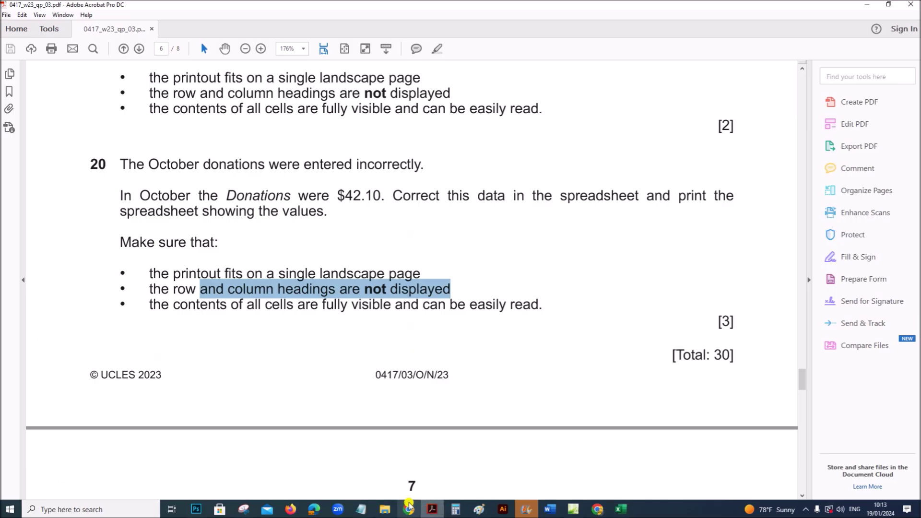
scroll(352, 407, down, 10)
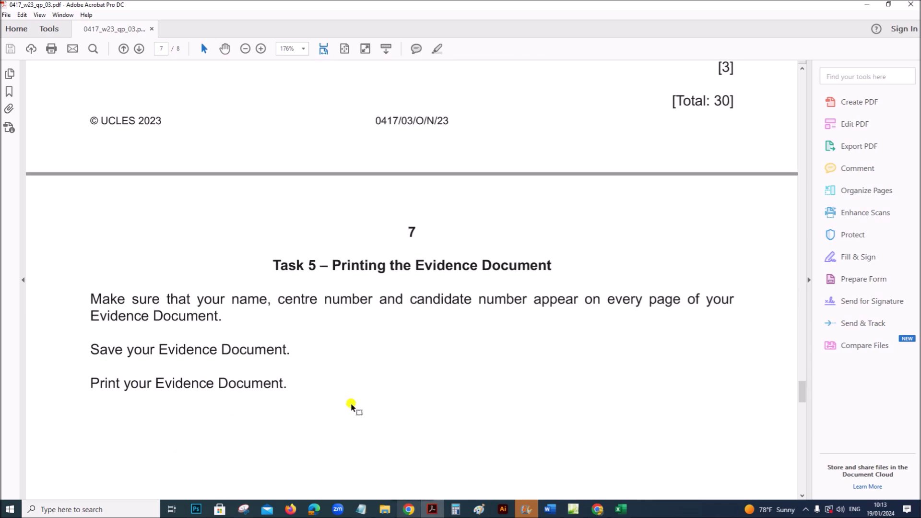
click(549, 509)
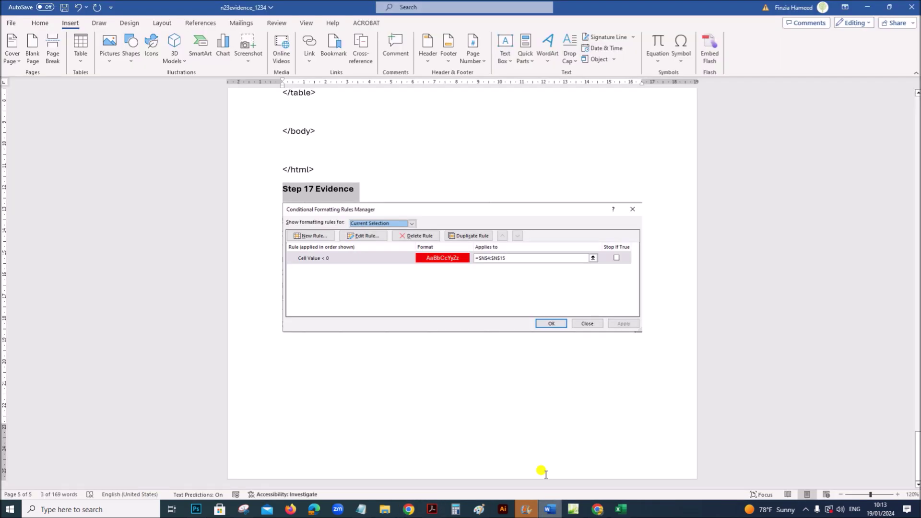
scroll(533, 405, up, 20)
scroll(527, 402, down, 5)
scroll(528, 403, down, 20)
click(432, 509)
scroll(432, 417, down, 7)
scroll(431, 417, up, 8)
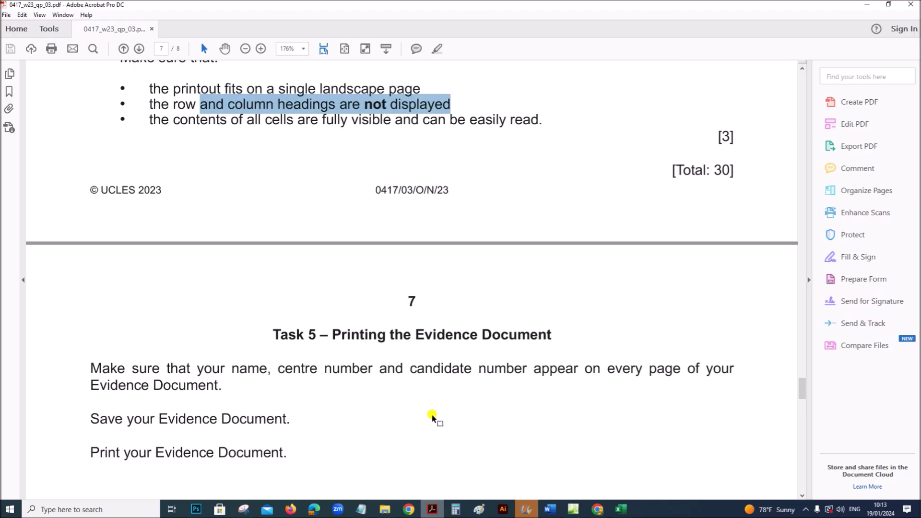